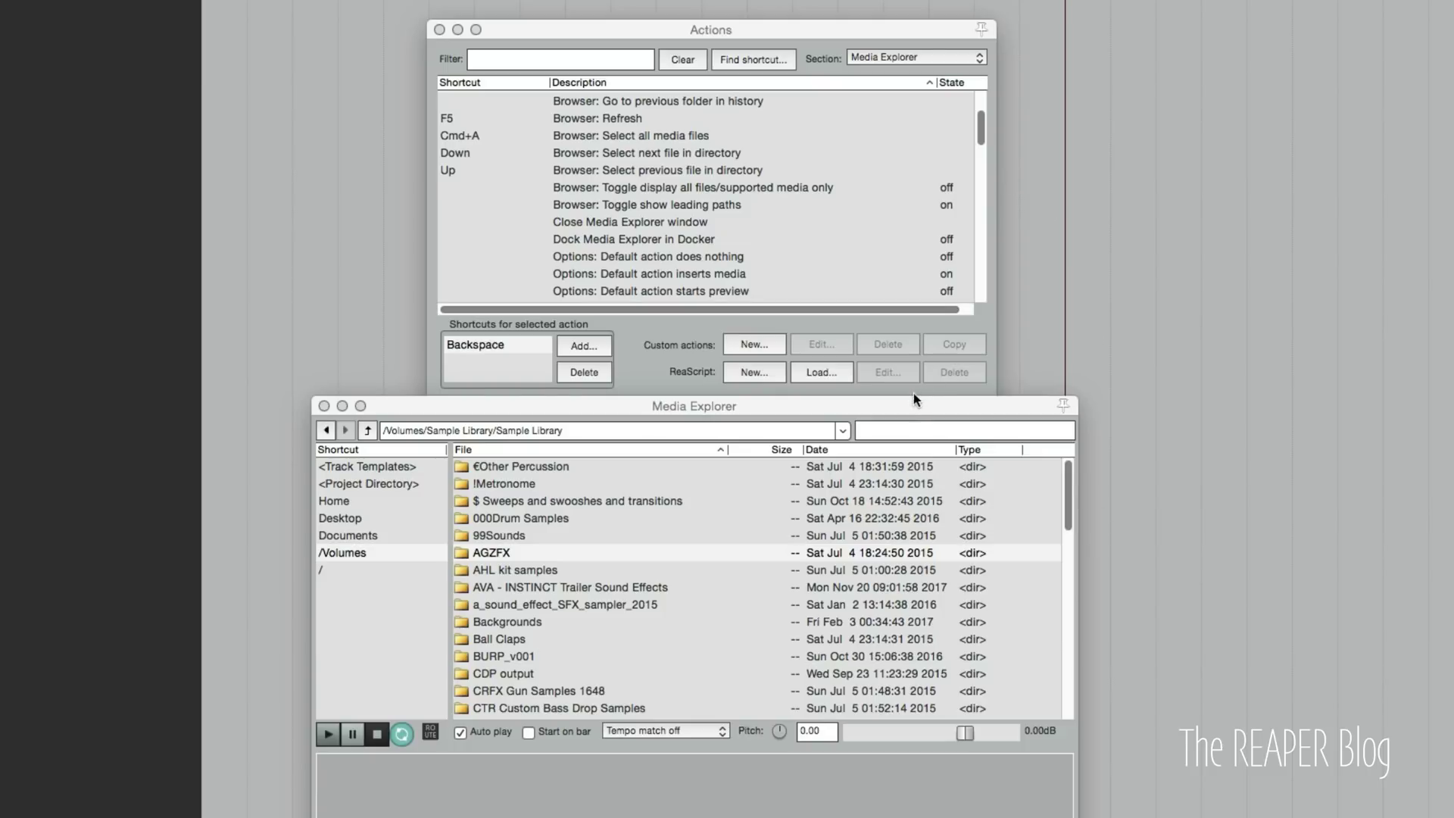
Uncover the Actions window and set its section to Media Explorer
drag(908, 411, 890, 426)
click(704, 335)
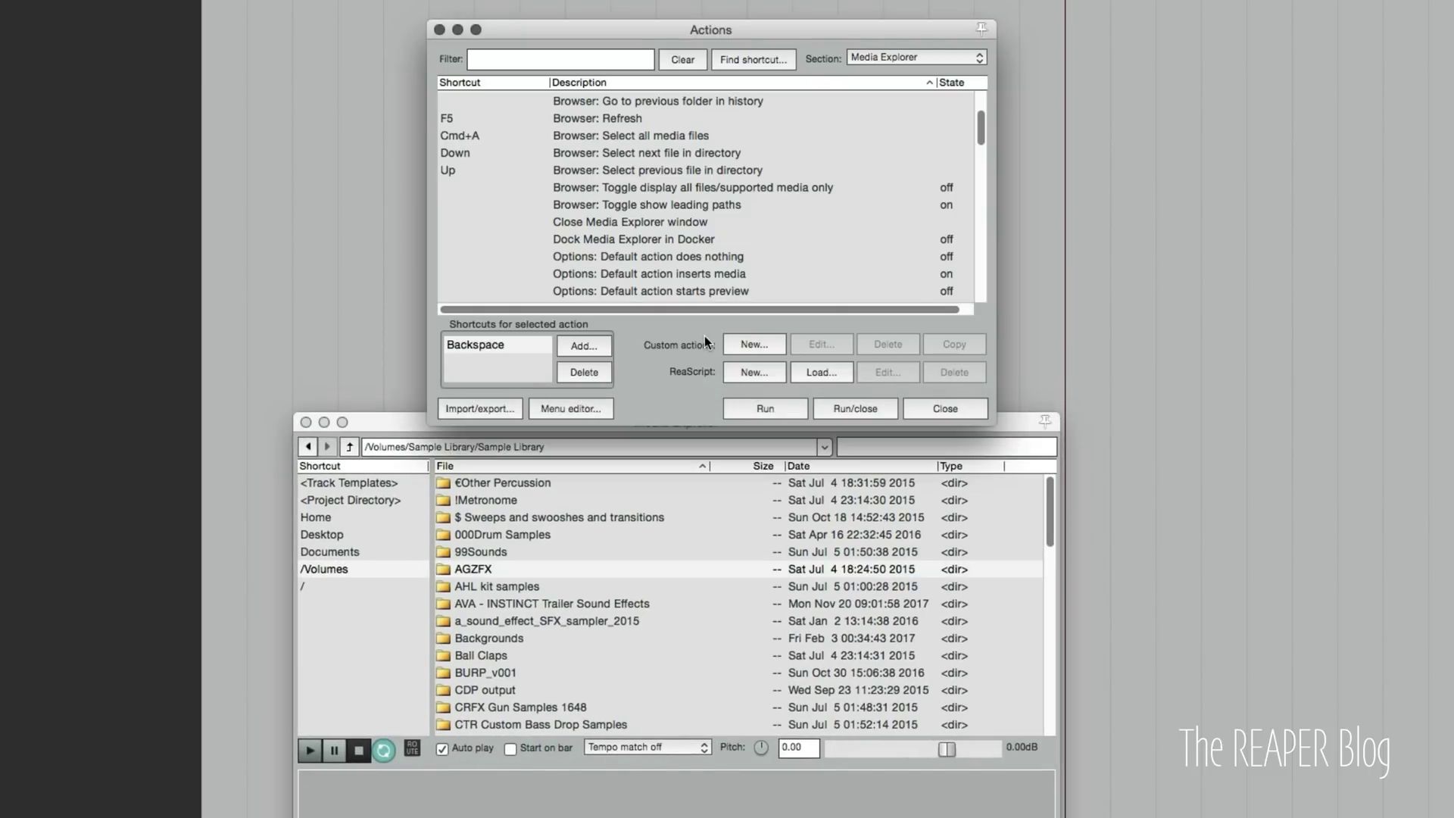
click(905, 59)
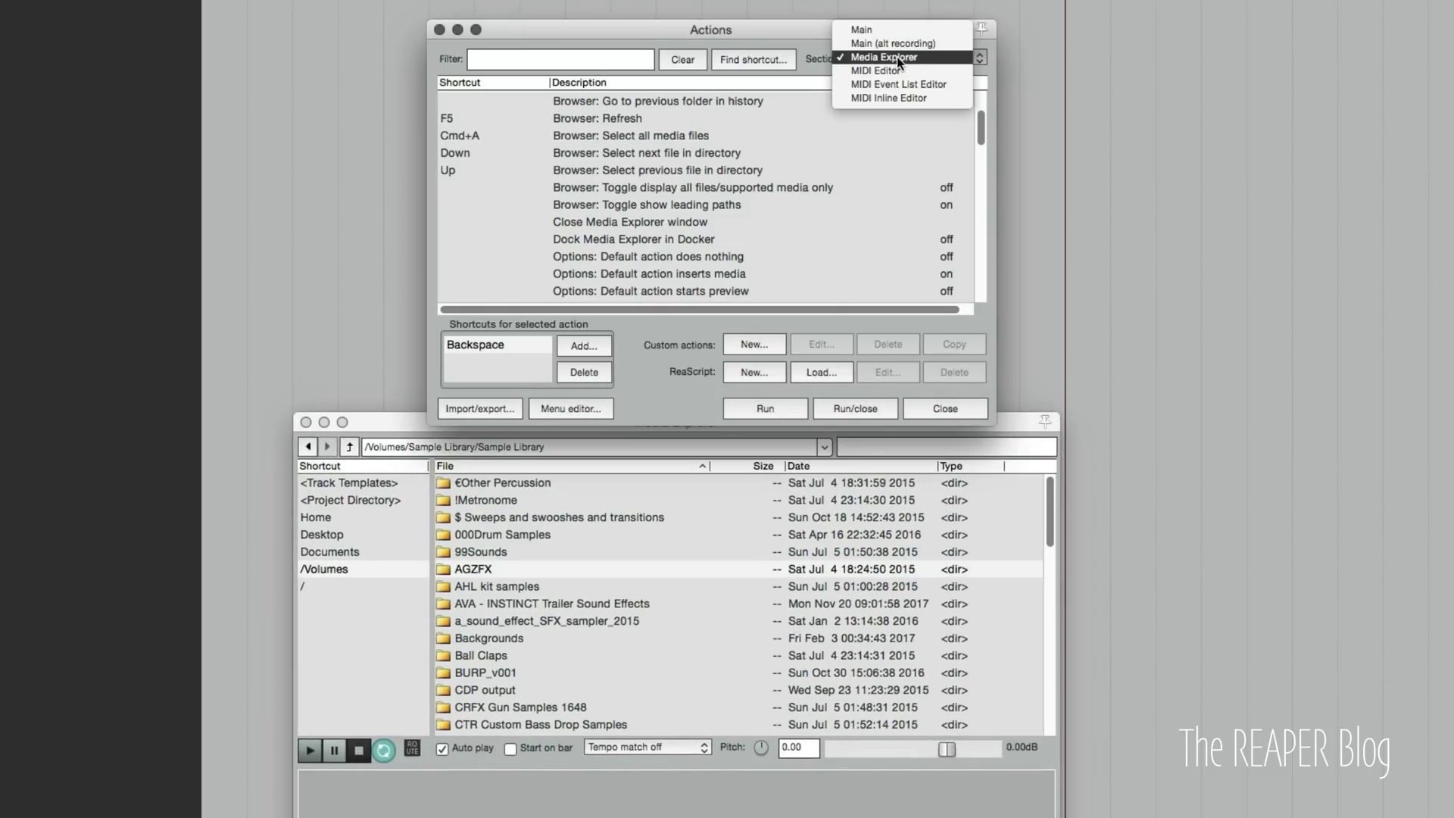
click(807, 54)
Check the shortcuts for Preview: Play/stop, Preview: Play and Preview: Stop
scroll(786, 144, down, 5)
scroll(782, 159, down, 15)
scroll(782, 159, up, 12)
scroll(779, 153, down, 2)
click(514, 219)
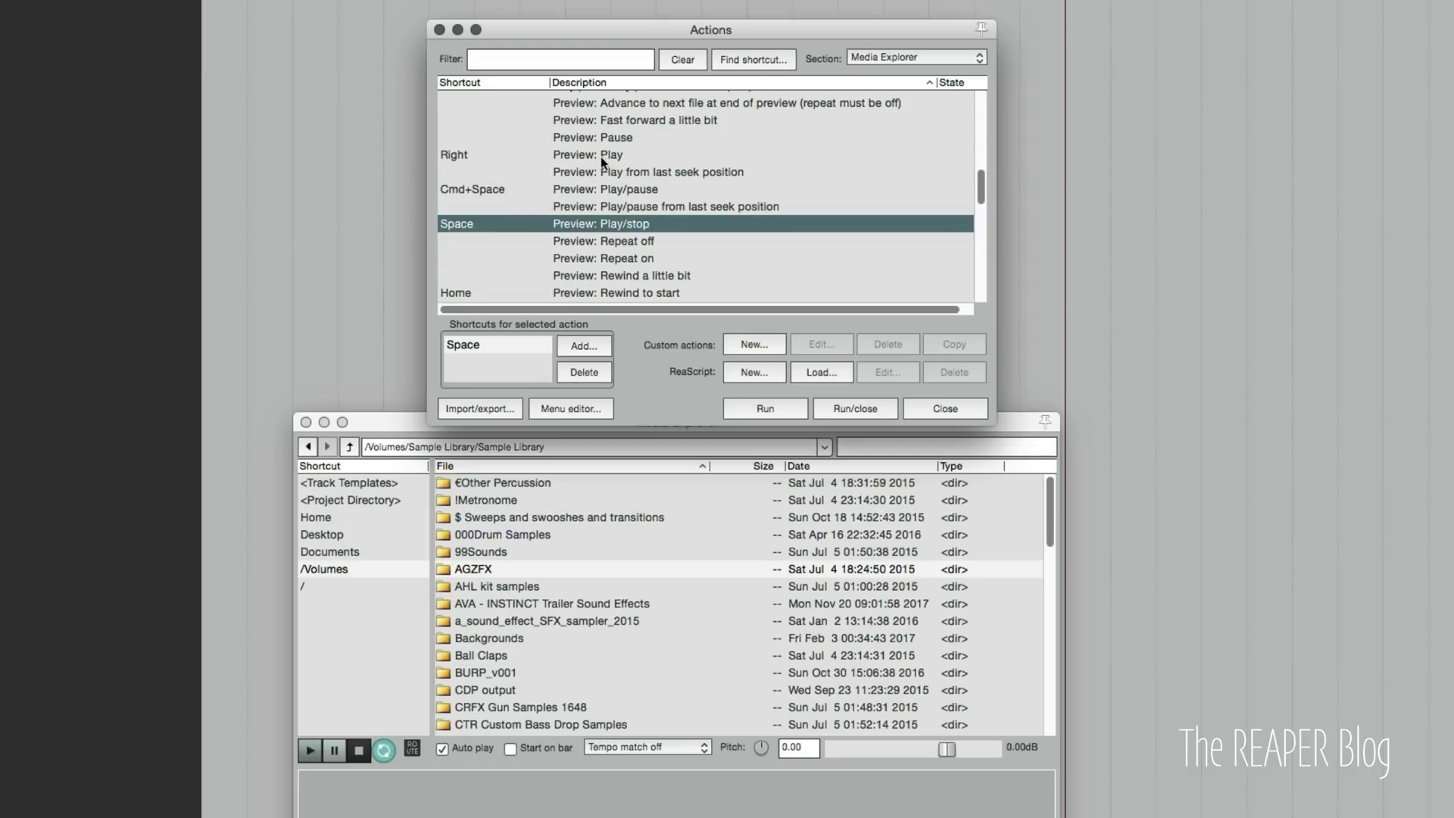
click(626, 156)
scroll(685, 184, down, 5)
click(672, 154)
scroll(671, 193, down, 5)
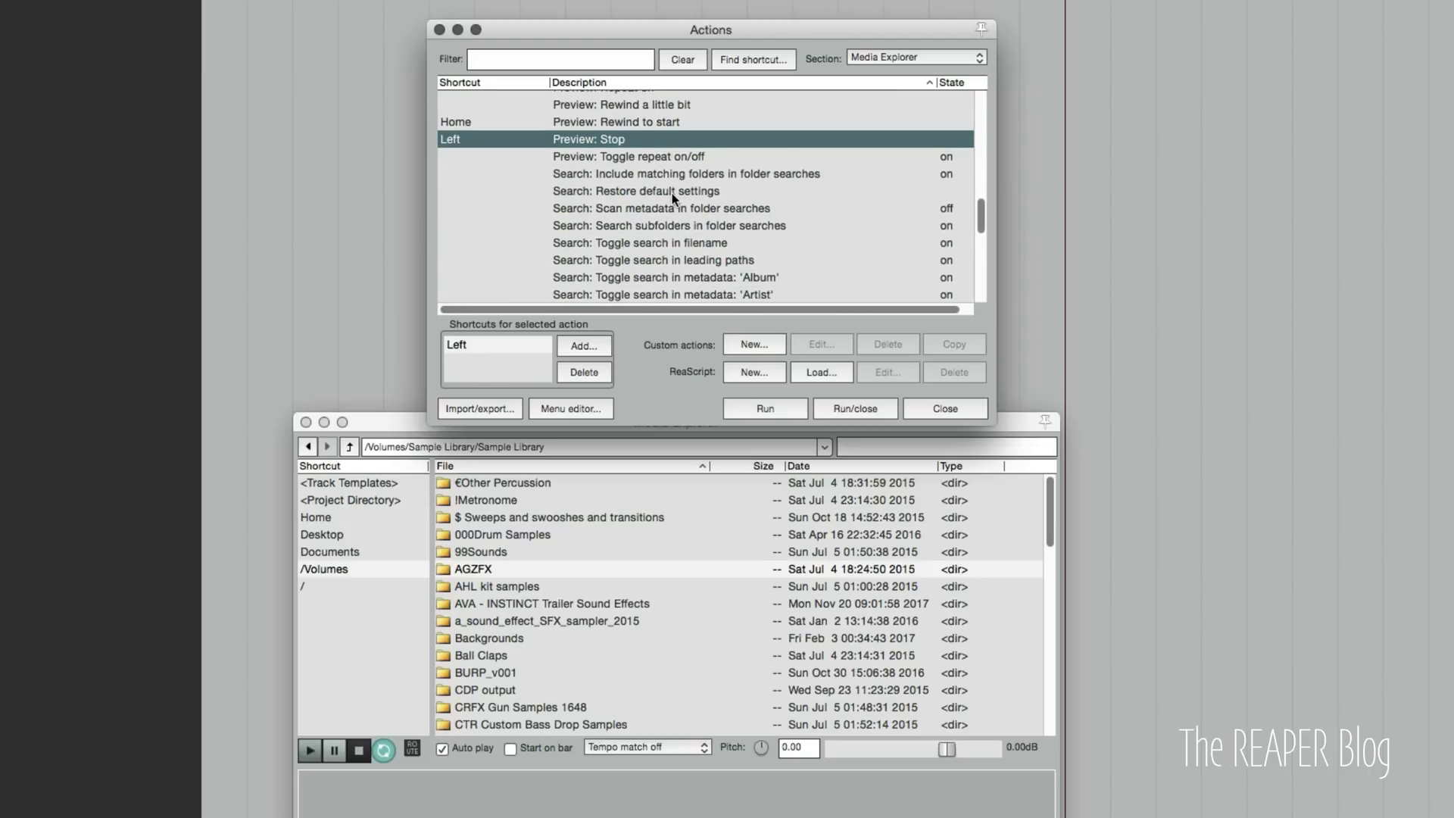
scroll(671, 193, up, 10)
Arrow through the Media Explorer folders to a_sound_effect_SFX_sampler_2015
click(600, 595)
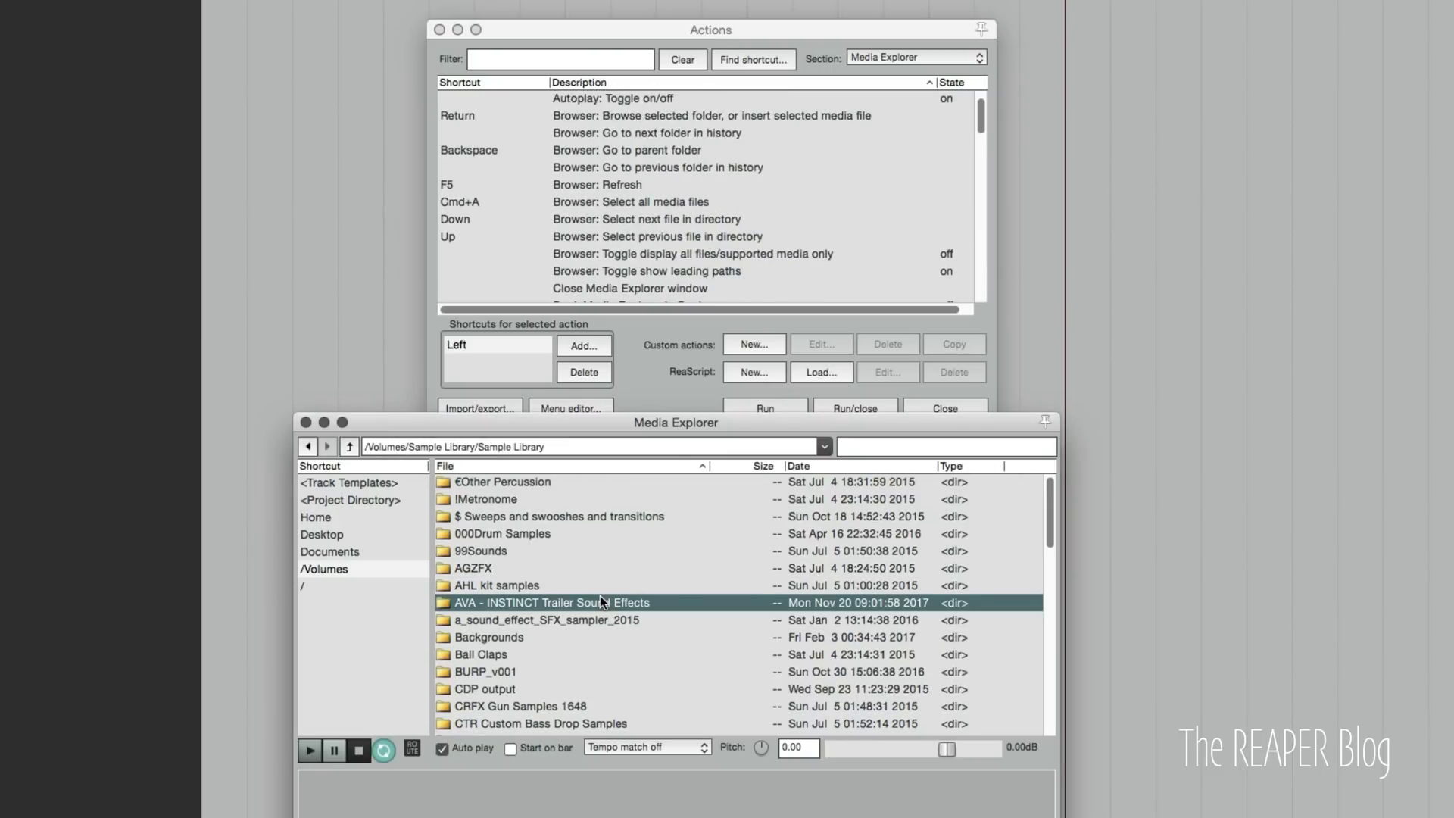
key(Down)
key(Down)
key(Up)
key(Up)
key(Down)
scroll(589, 663, down, 3)
scroll(590, 665, up, 3)
scroll(590, 666, down, 3)
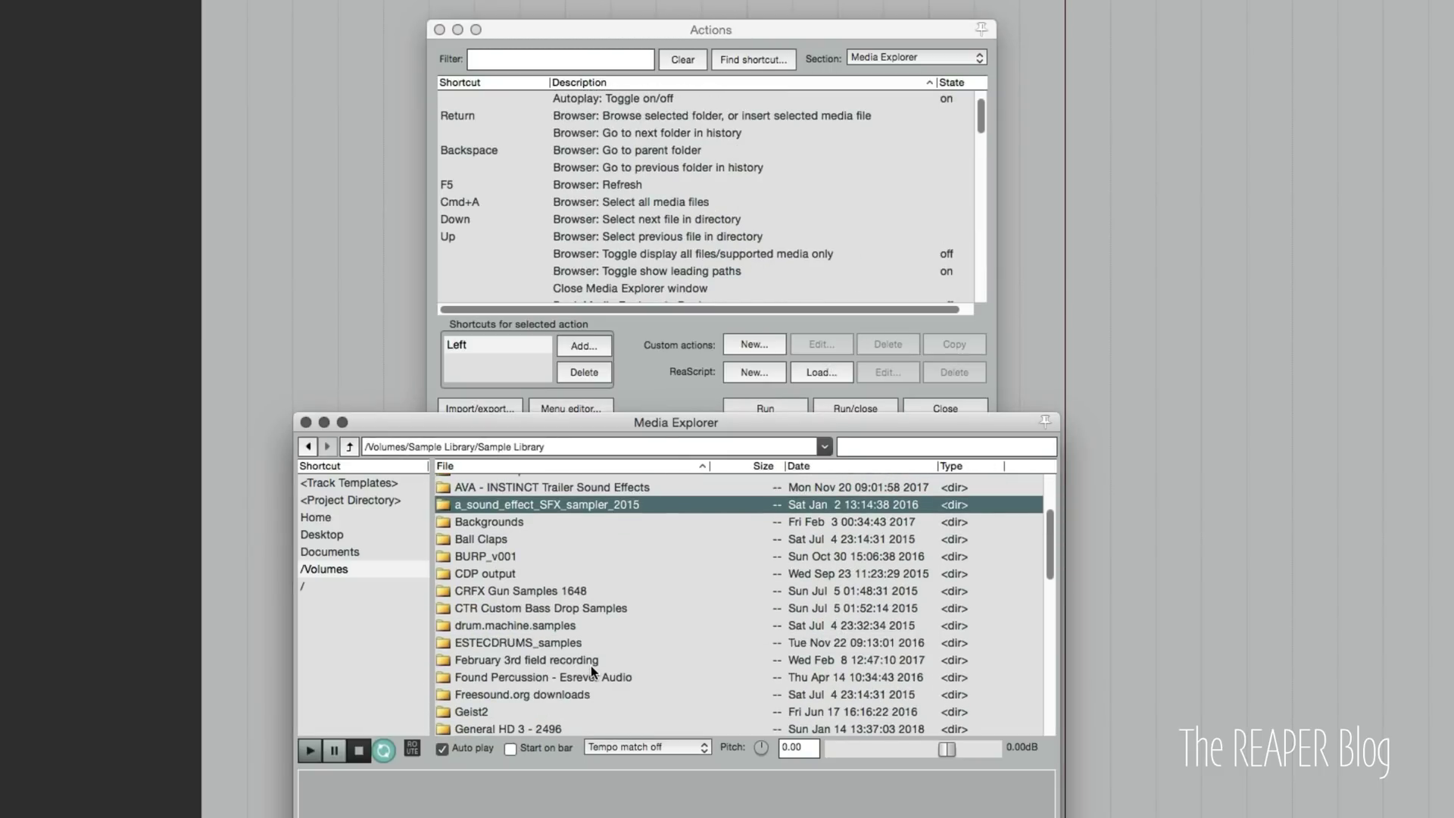
scroll(590, 666, down, 1)
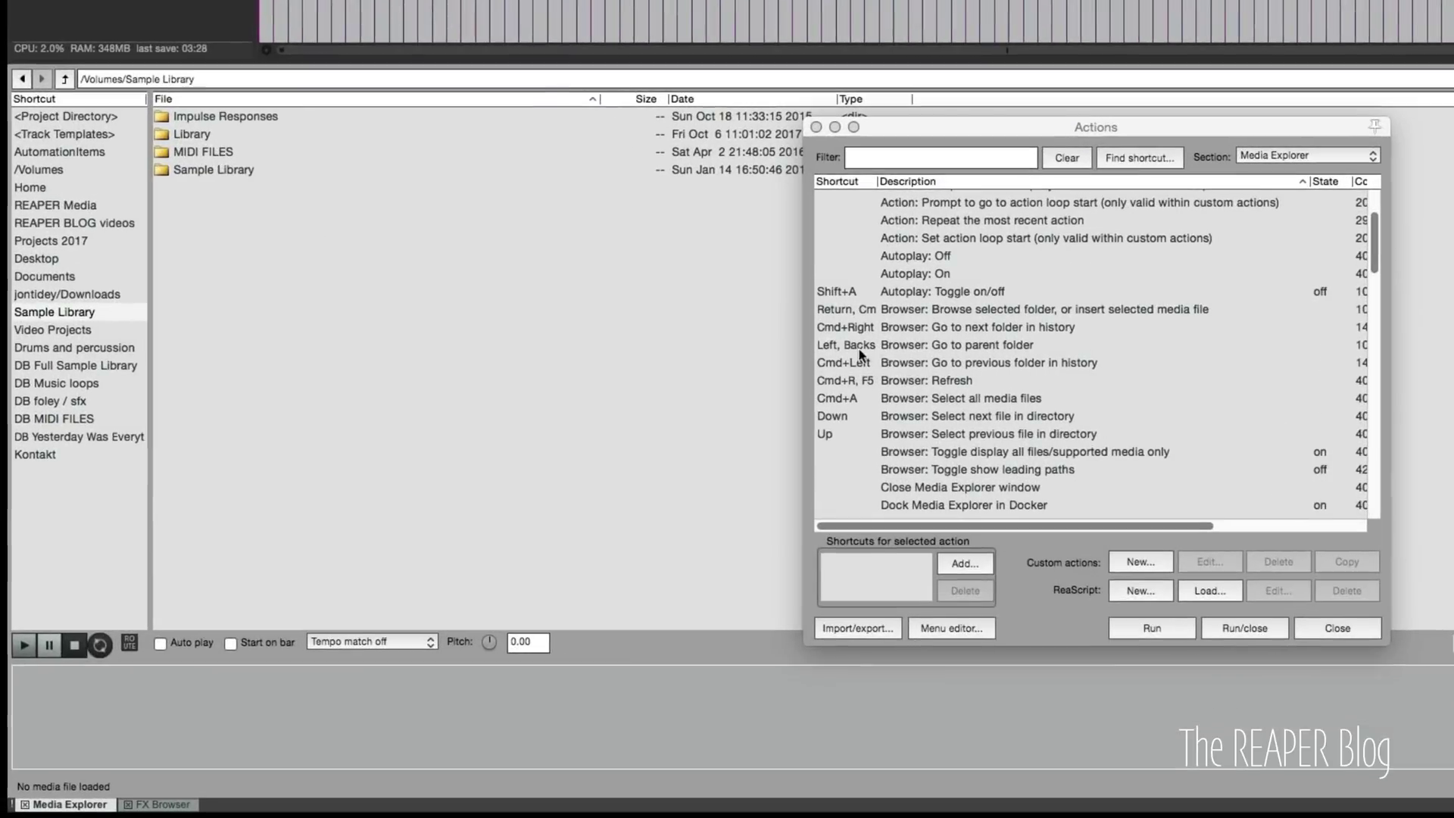
Check the 'Browse selected folder, or insert selected media file' shortcuts, then select Sample Library
click(932, 309)
scroll(931, 318, down, 10)
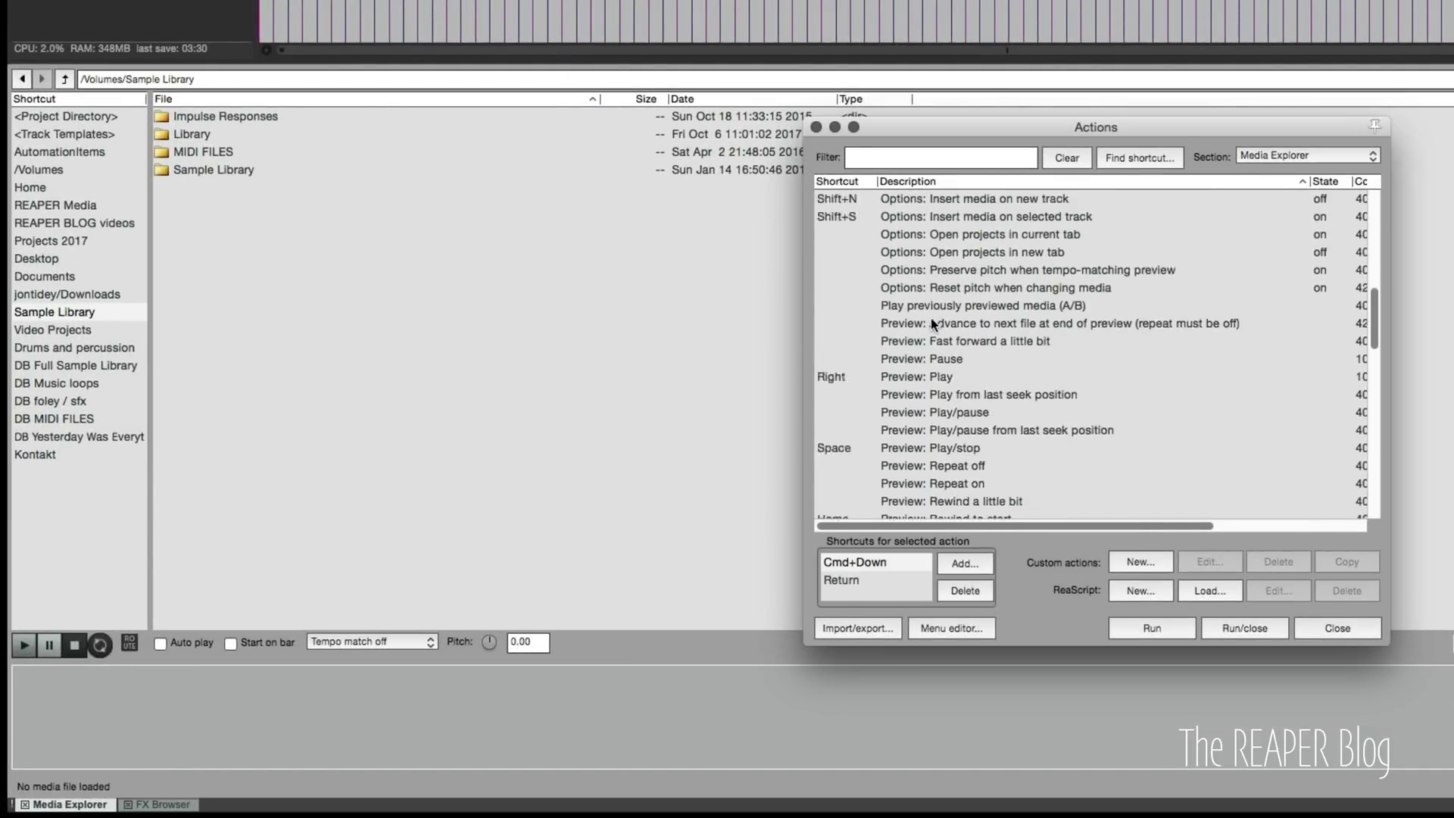
scroll(930, 319, down, 15)
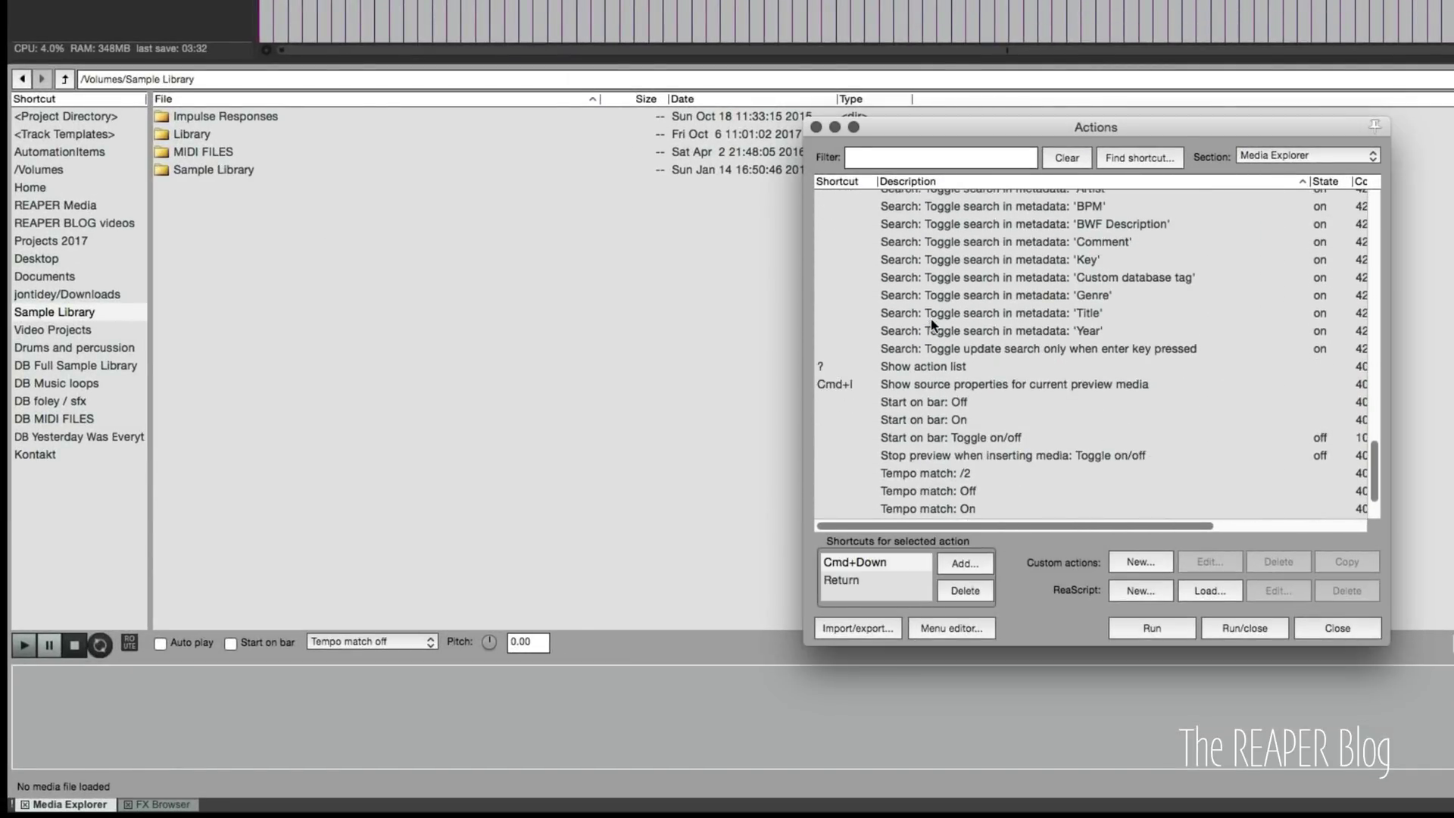
scroll(929, 319, down, 3)
scroll(930, 319, up, 7)
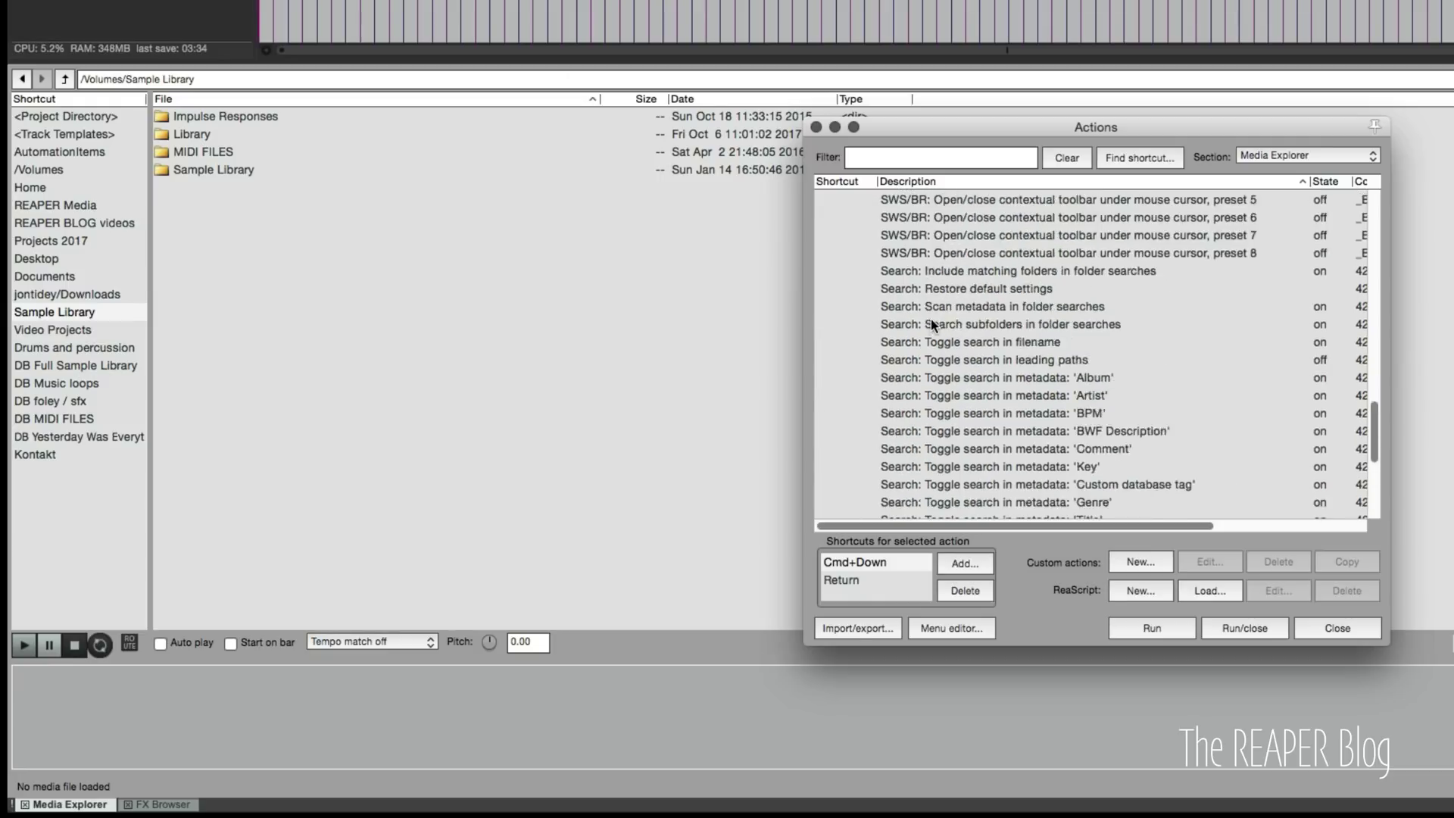
scroll(930, 319, up, 7)
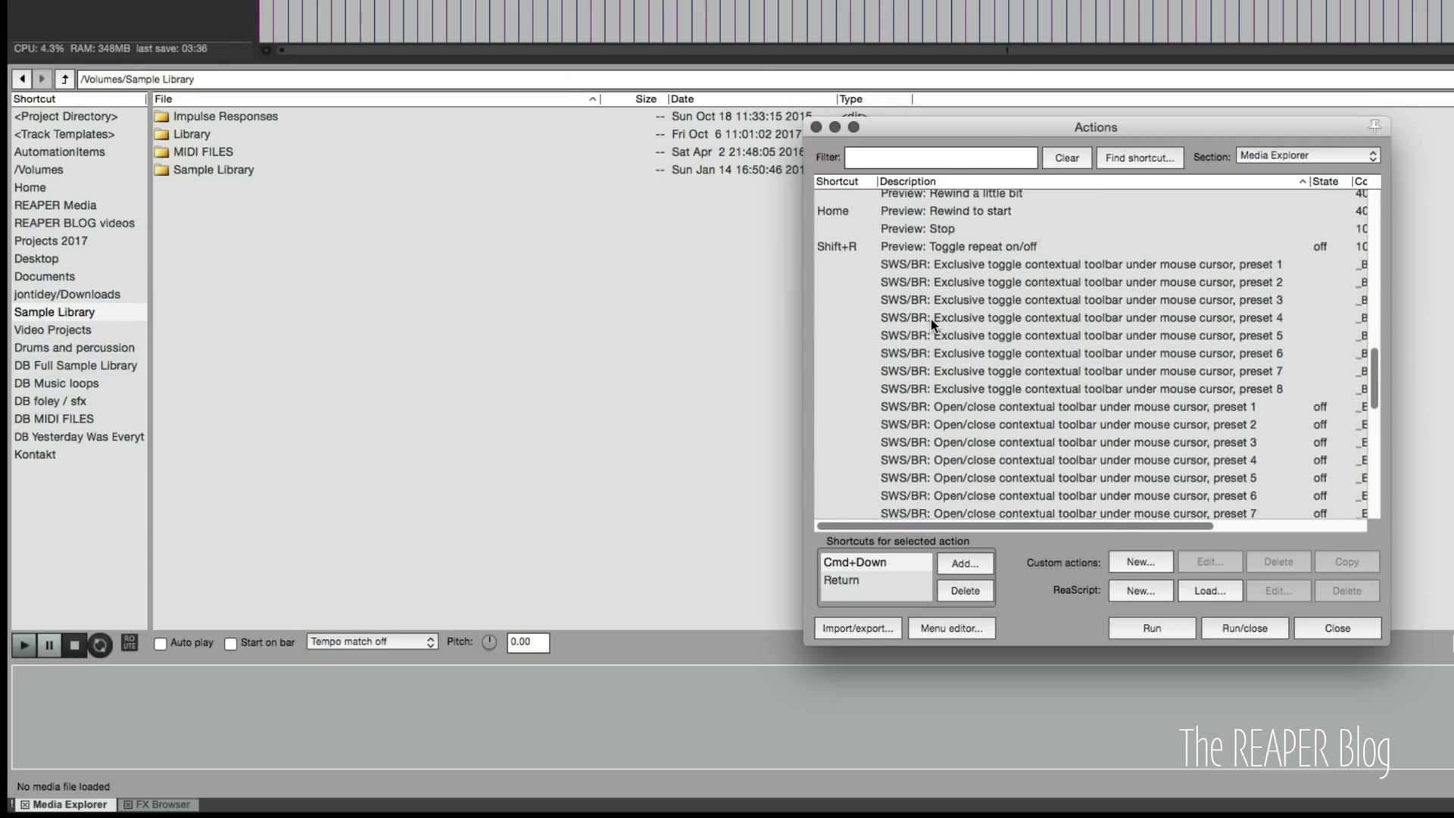
scroll(930, 319, up, 12)
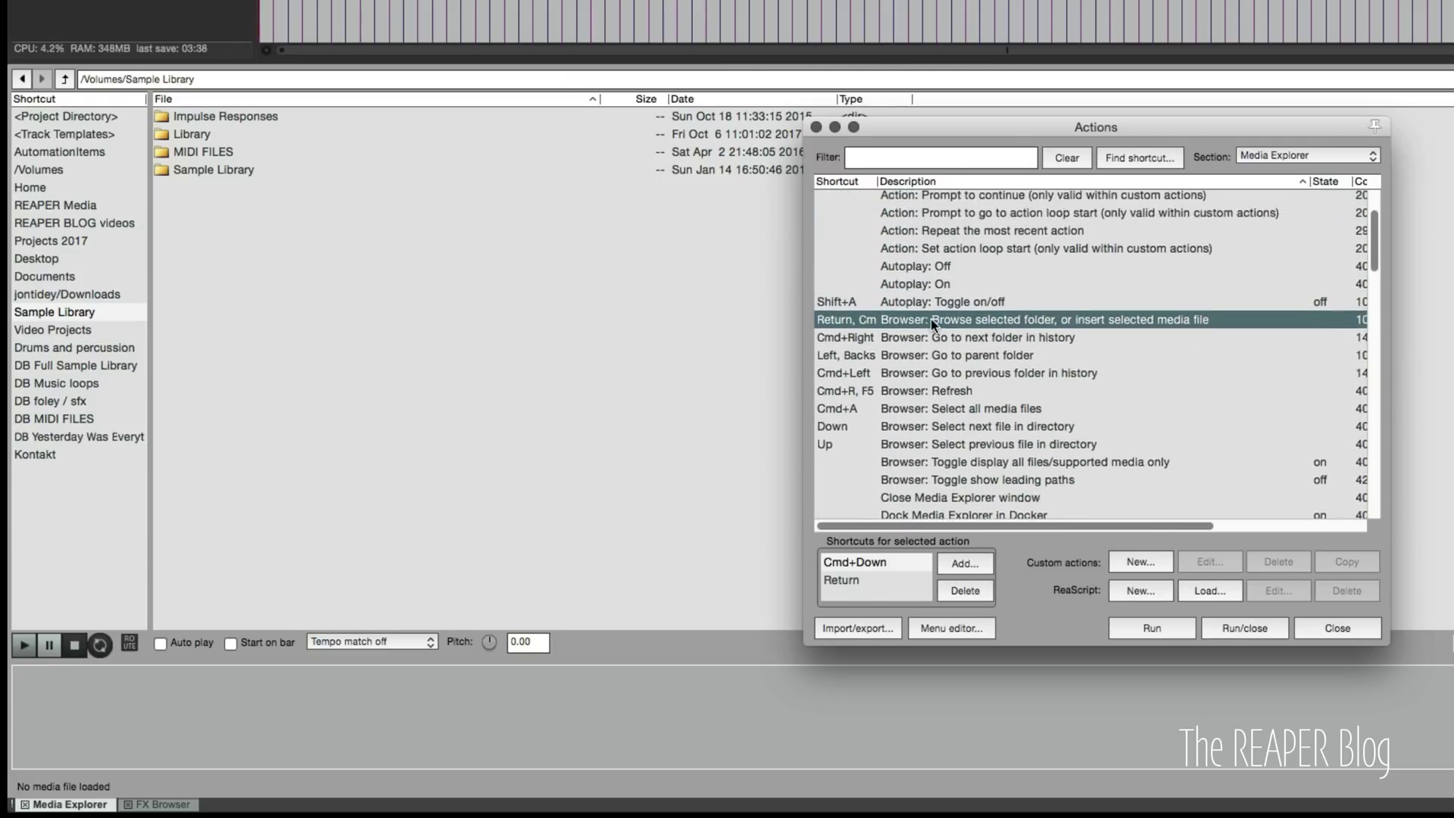
scroll(930, 319, up, 5)
scroll(930, 320, down, 9)
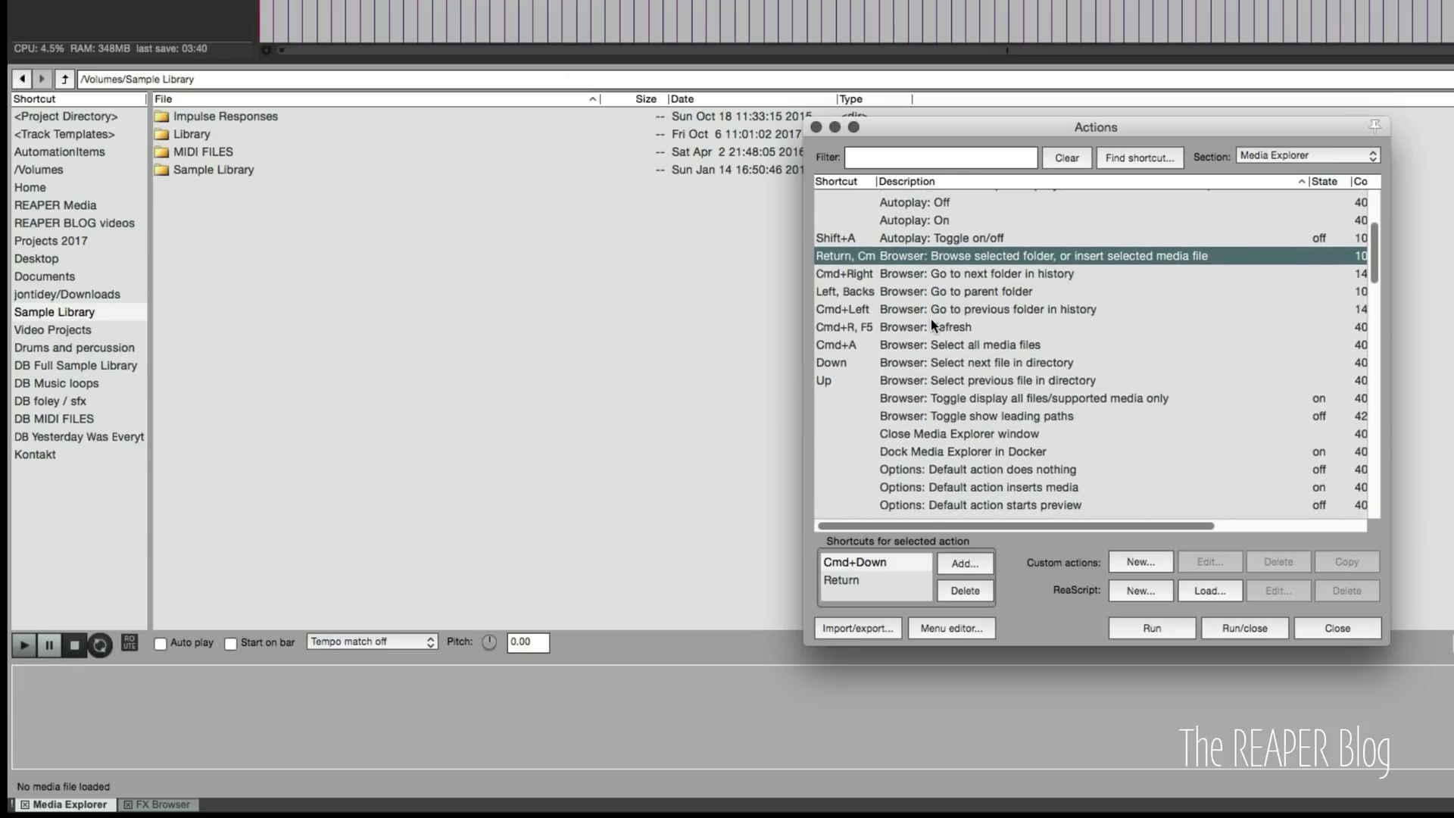
click(297, 168)
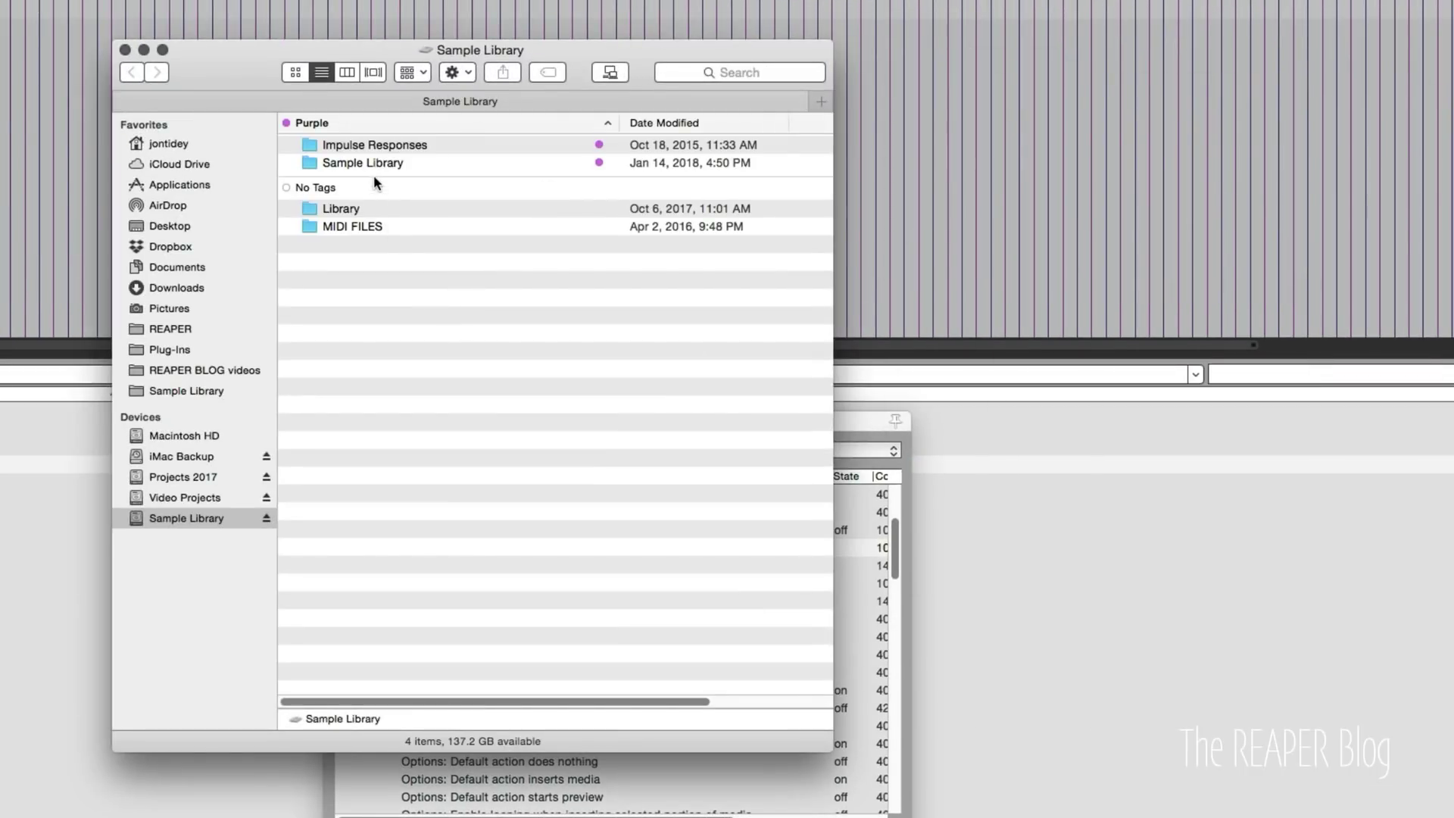
In Finder, open Sample Library > ToneScape - Small mechanics and expand Switches to TSSM - Switch 01.wav
click(377, 164)
double_click(380, 165)
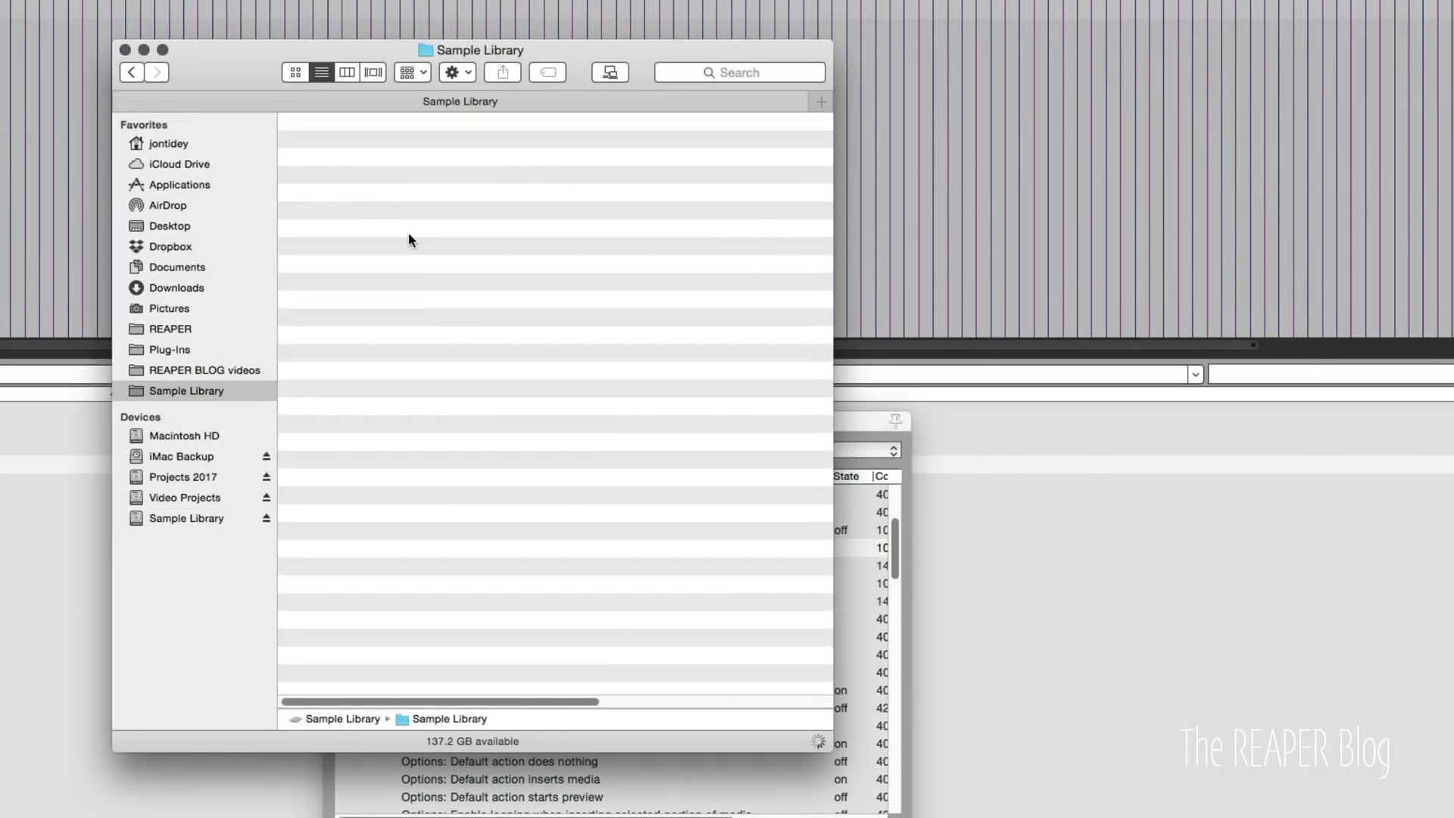
click(385, 256)
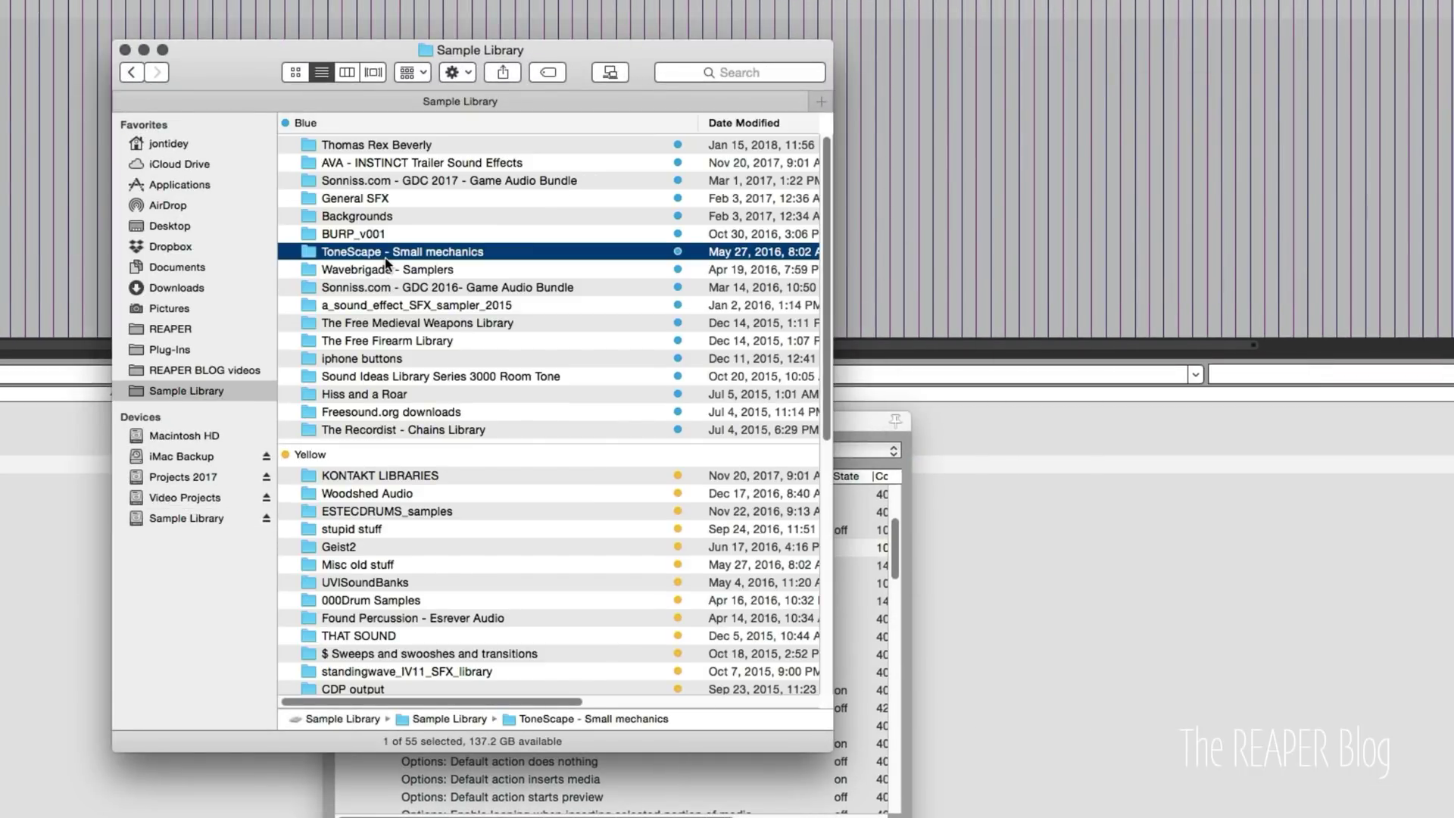
double_click(385, 259)
key(Down)
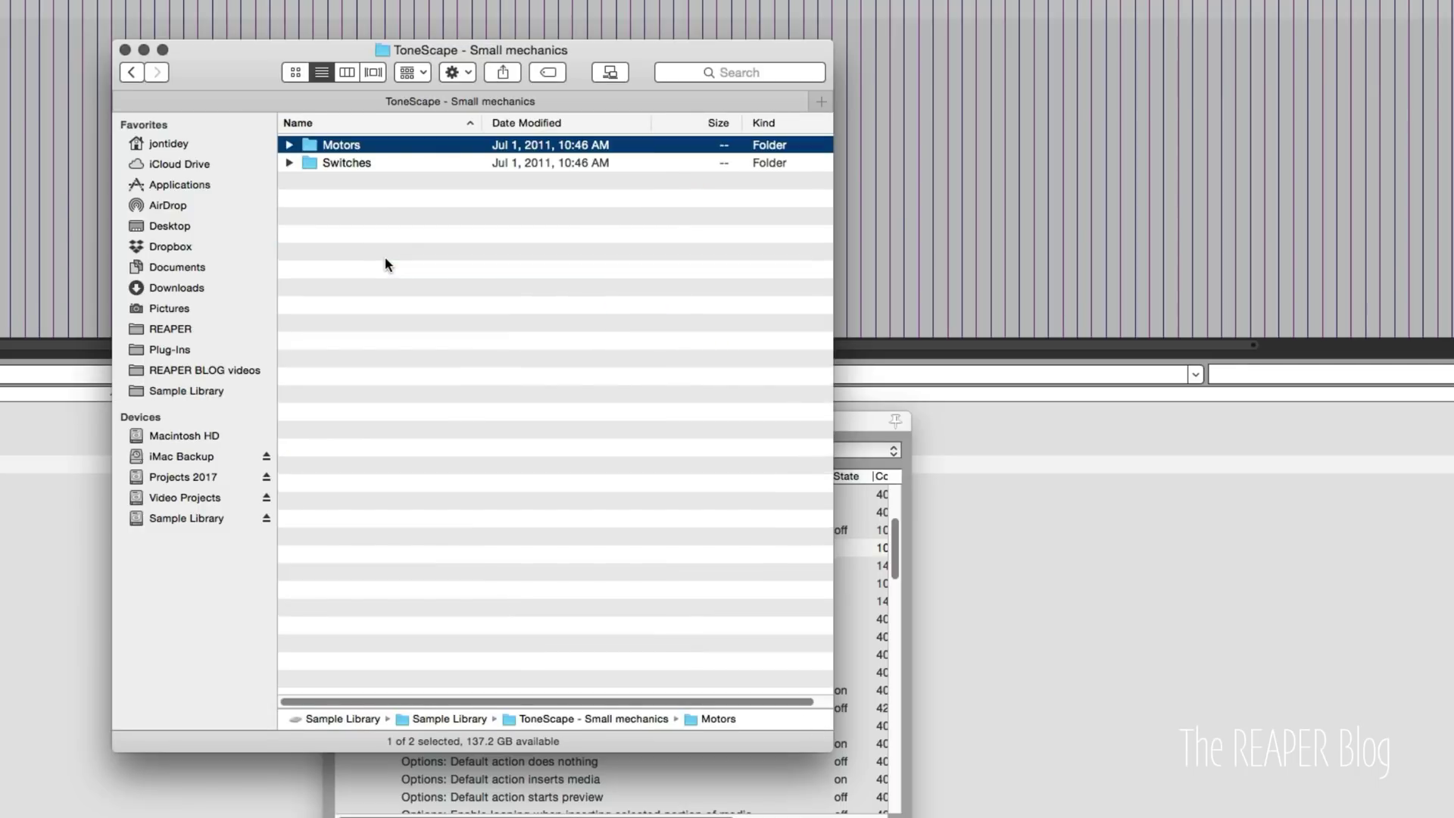
key(Down)
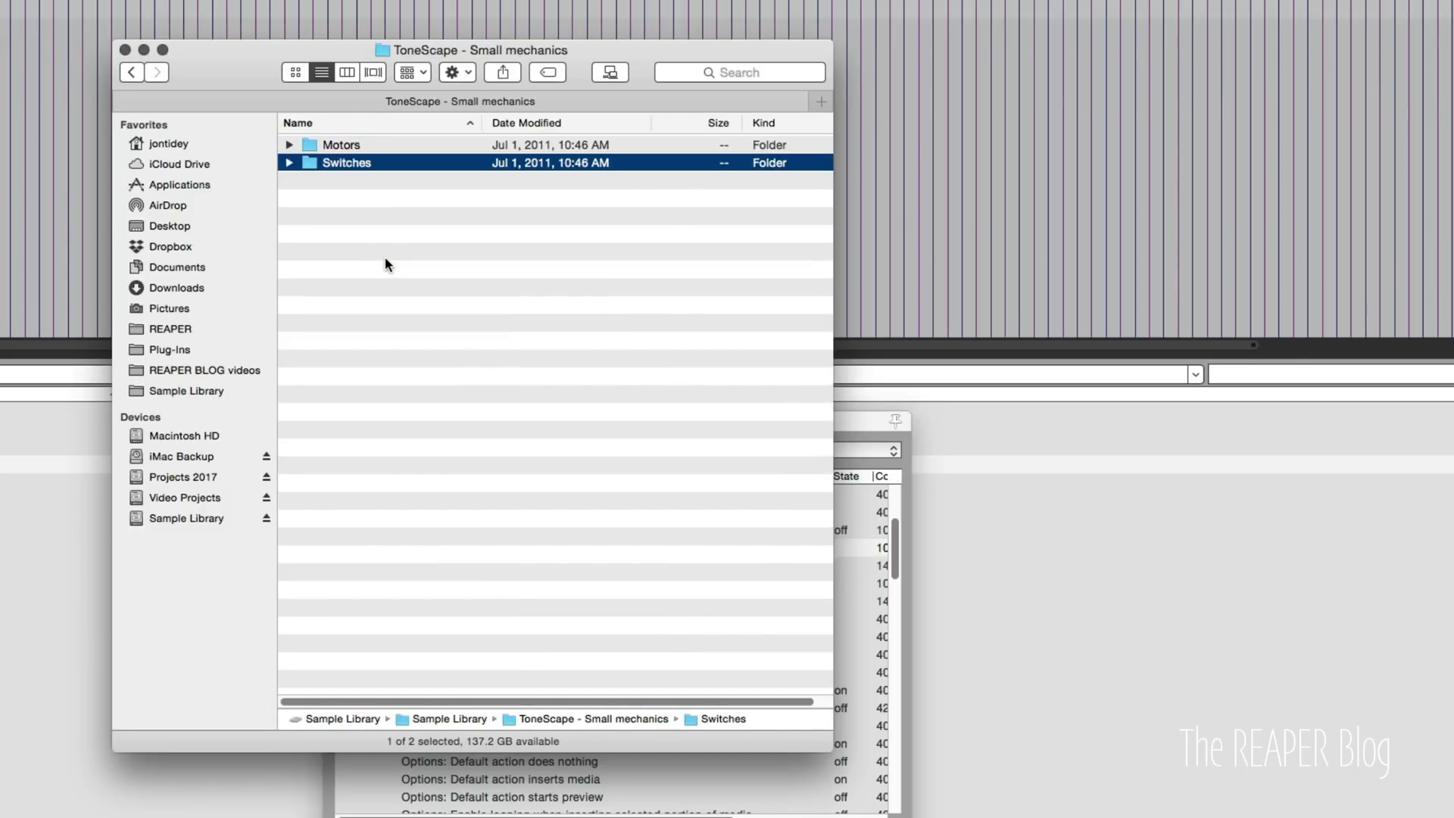
key(Right)
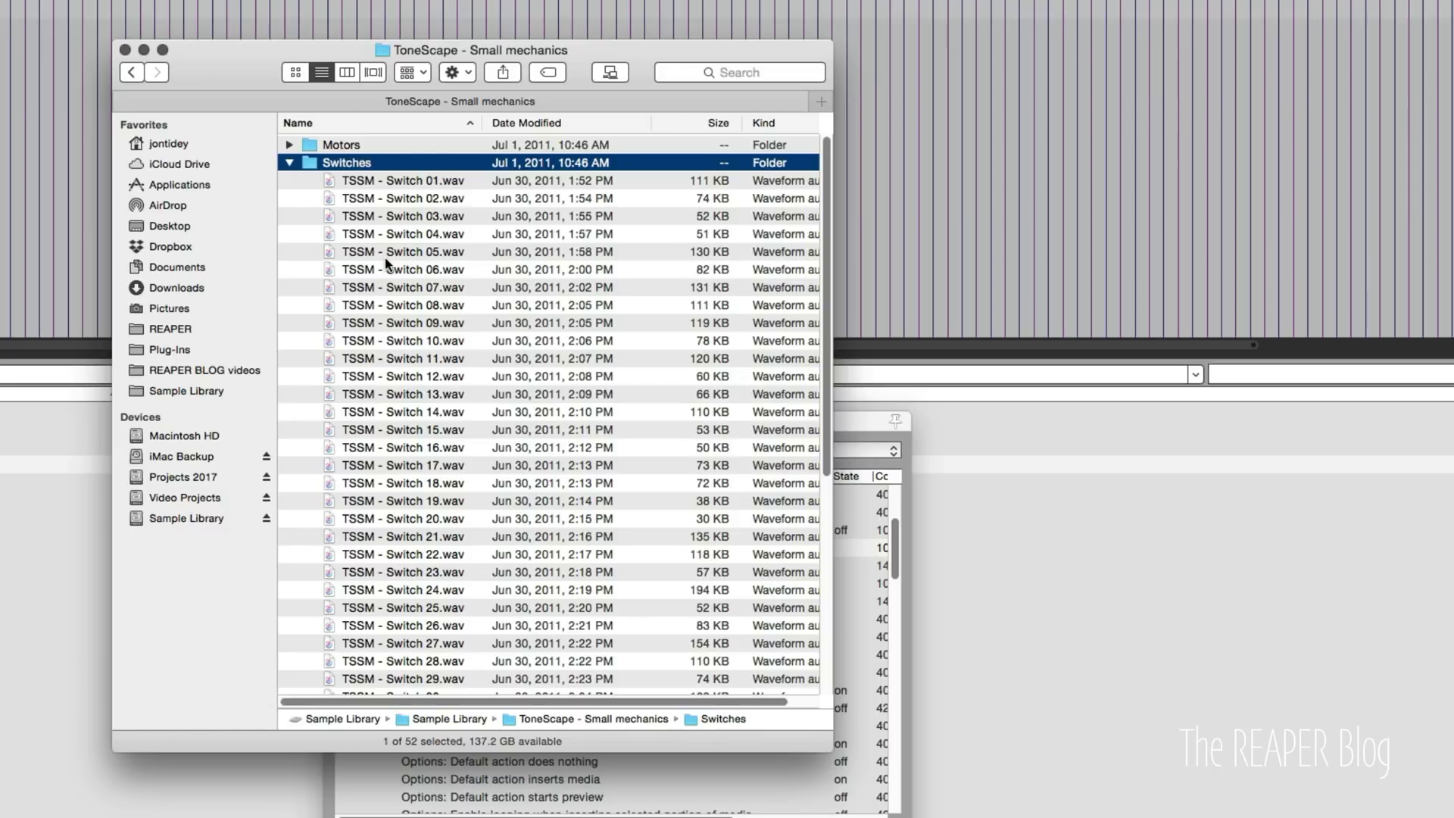
key(Down)
key(Down)
key(Down)
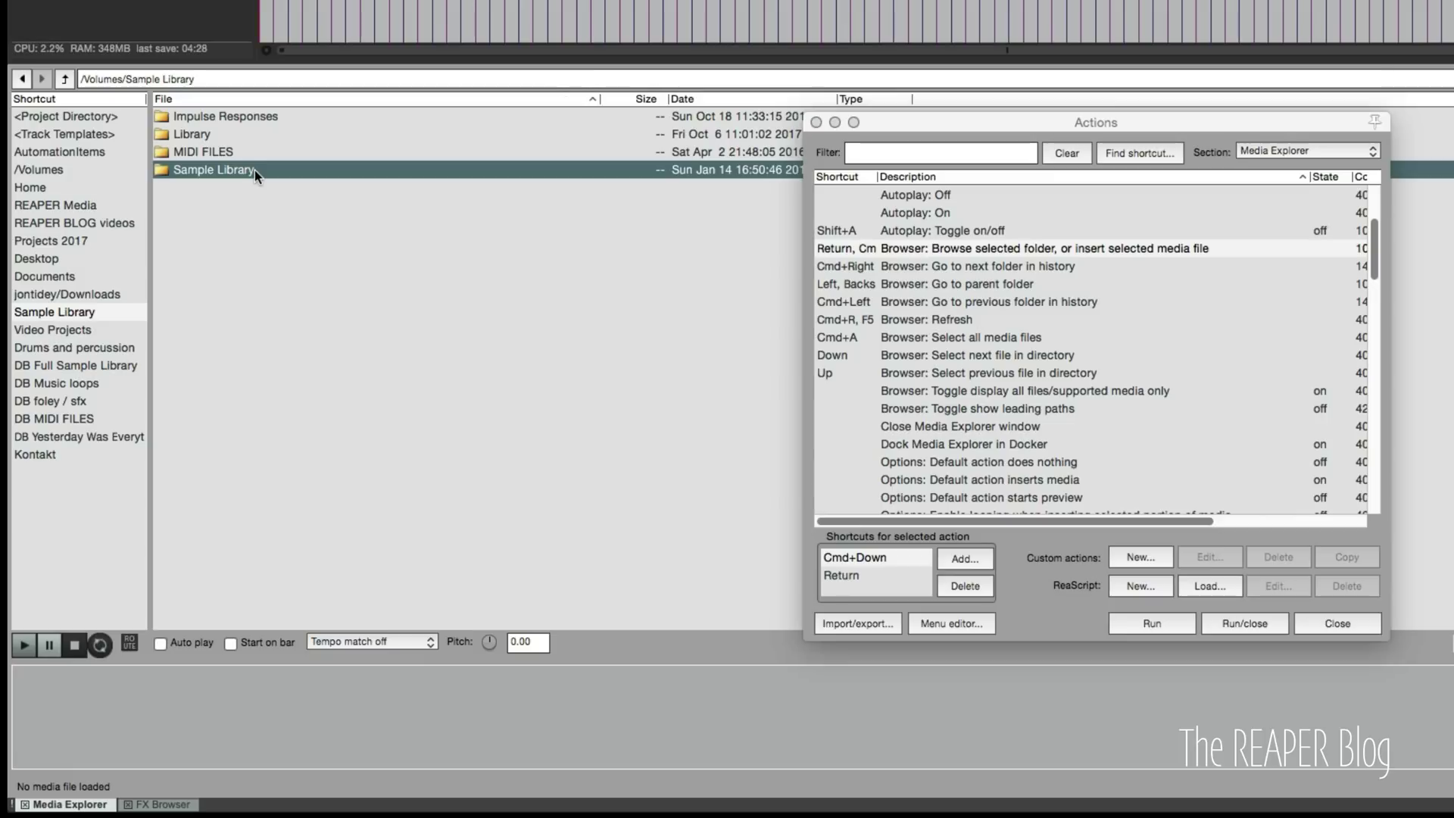
Enter the Sample Library and General SFX folders and step through the file list
key(Return)
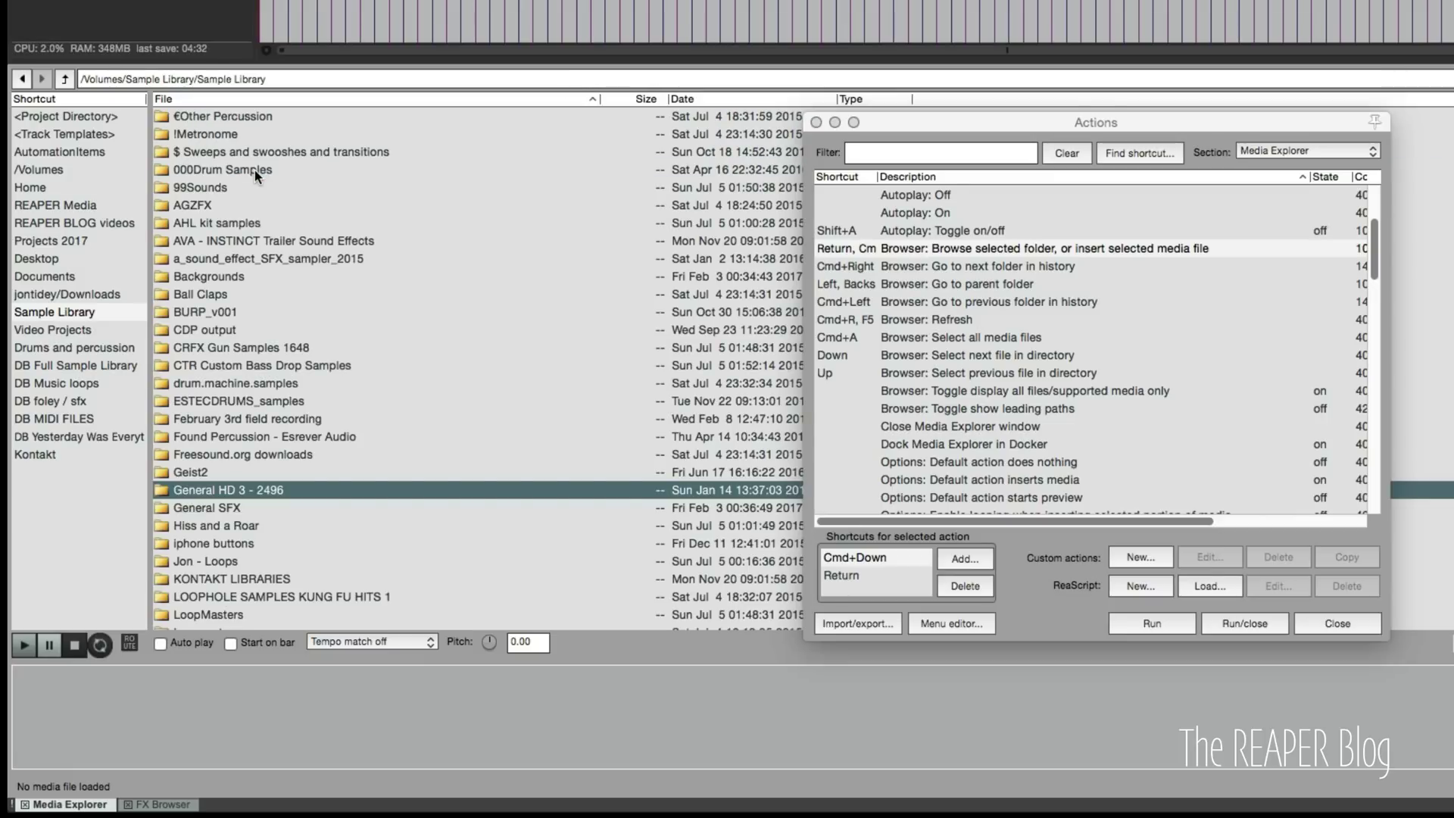
key(Down)
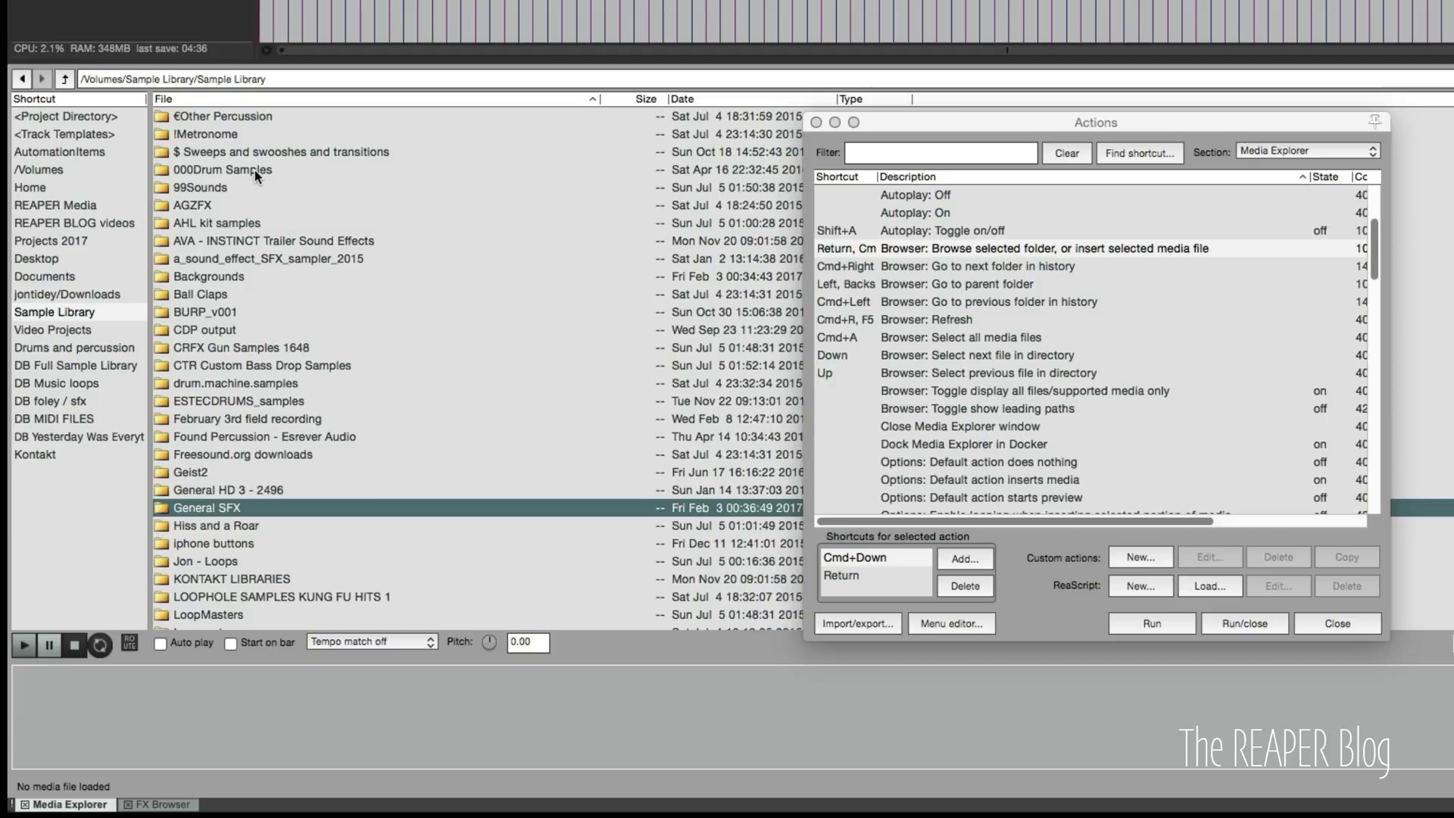
key(Return)
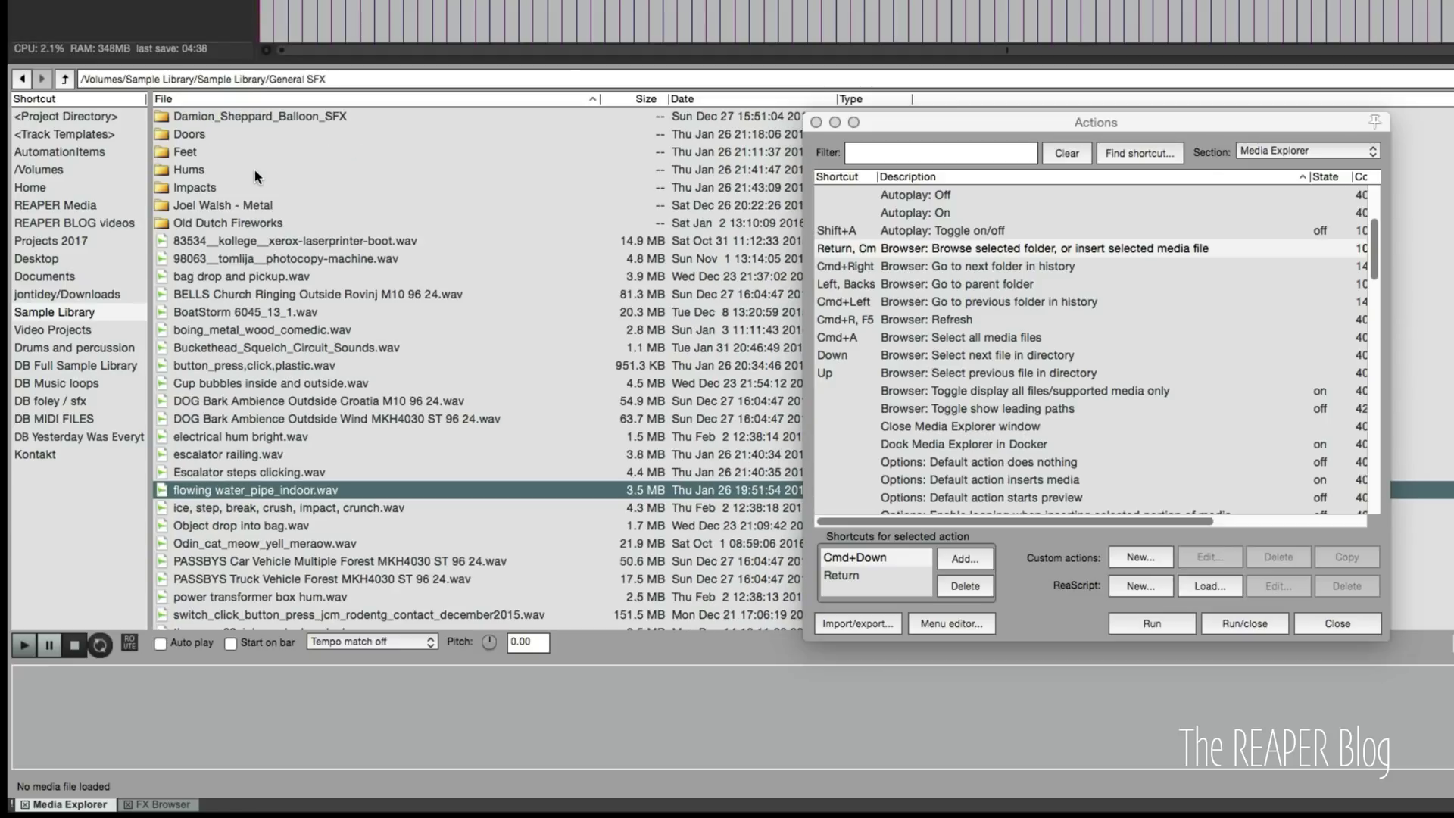
key(Up)
key(Up)
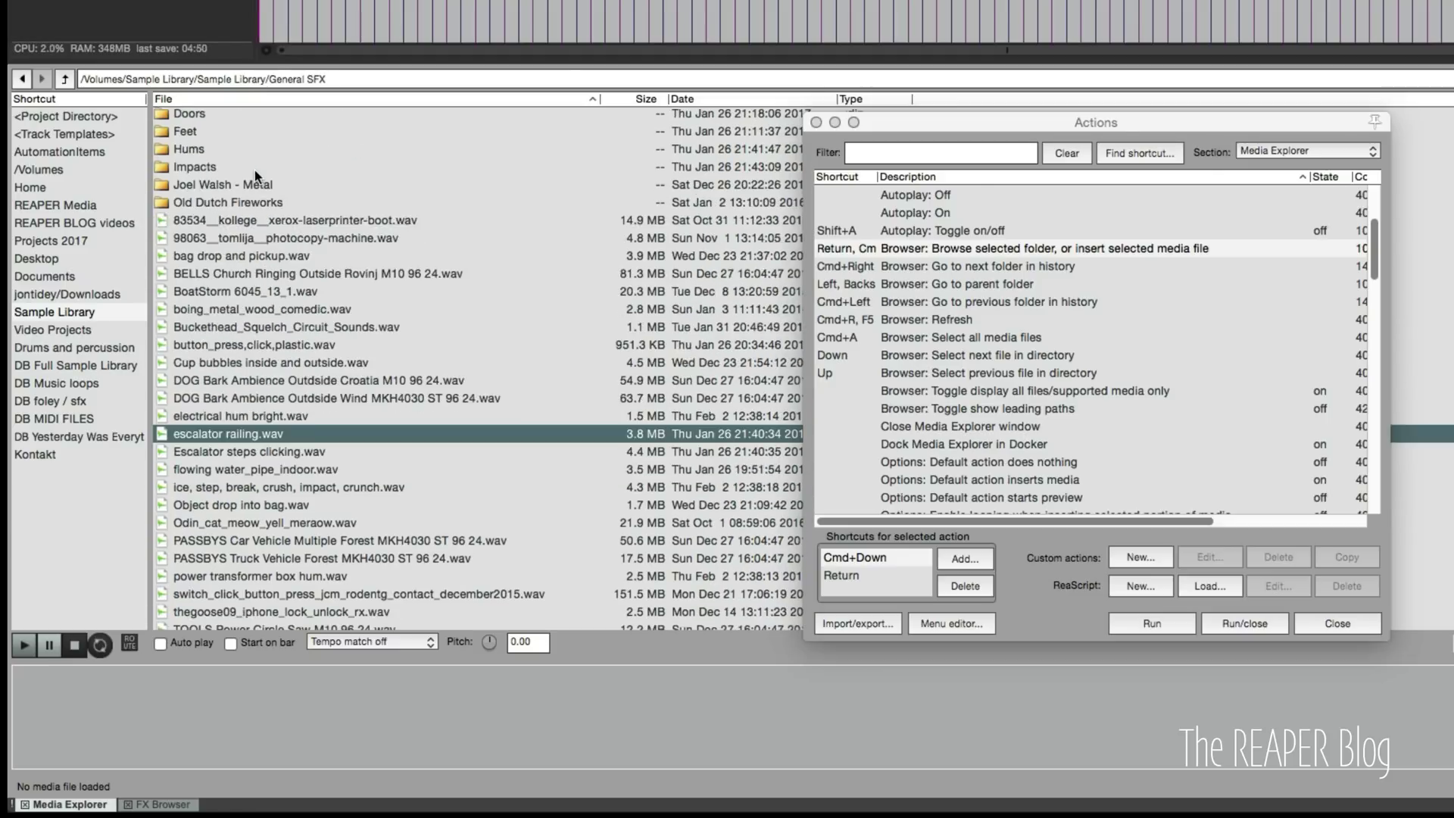
key(Up)
key(Down)
key(Down)
key(Down)
key(Down)
key(Down)
key(Up)
key(Up)
key(Up)
key(Up)
key(Up)
key(Up)
key(Up)
key(Up)
key(Up)
key(Up)
key(Up)
key(Up)
key(Down)
key(Down)
key(Down)
key(Down)
key(Down)
key(Down)
key(Up)
key(Up)
key(Up)
key(Up)
key(Up)
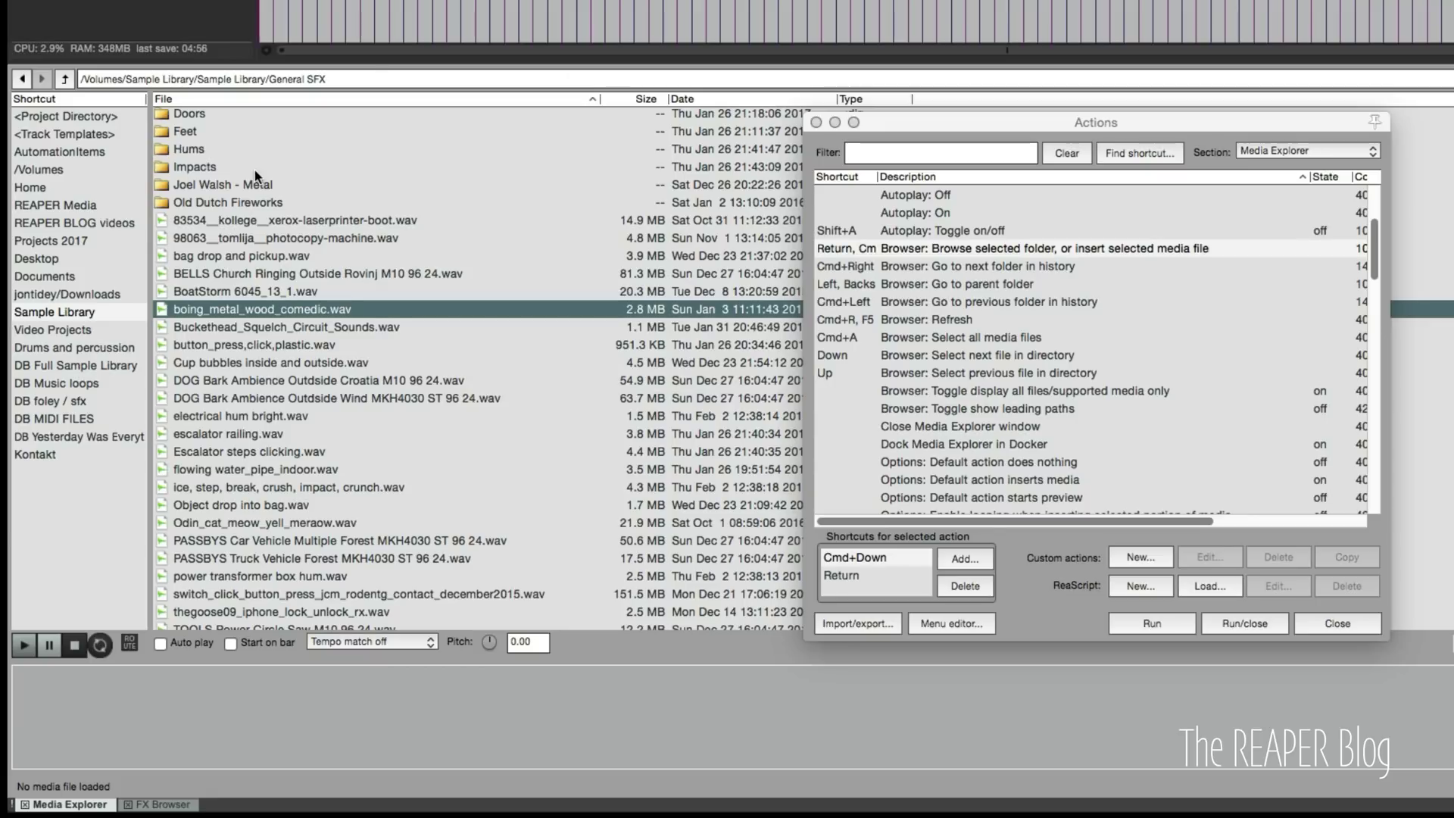
Preview BoatStorm 6045_13_1.wav and Cup bubbles inside and outside.wav, then return to the parent folder
key(shift+Up)
key(shift+Up)
key(shift+Up)
key(shift+Up)
key(shift+Up)
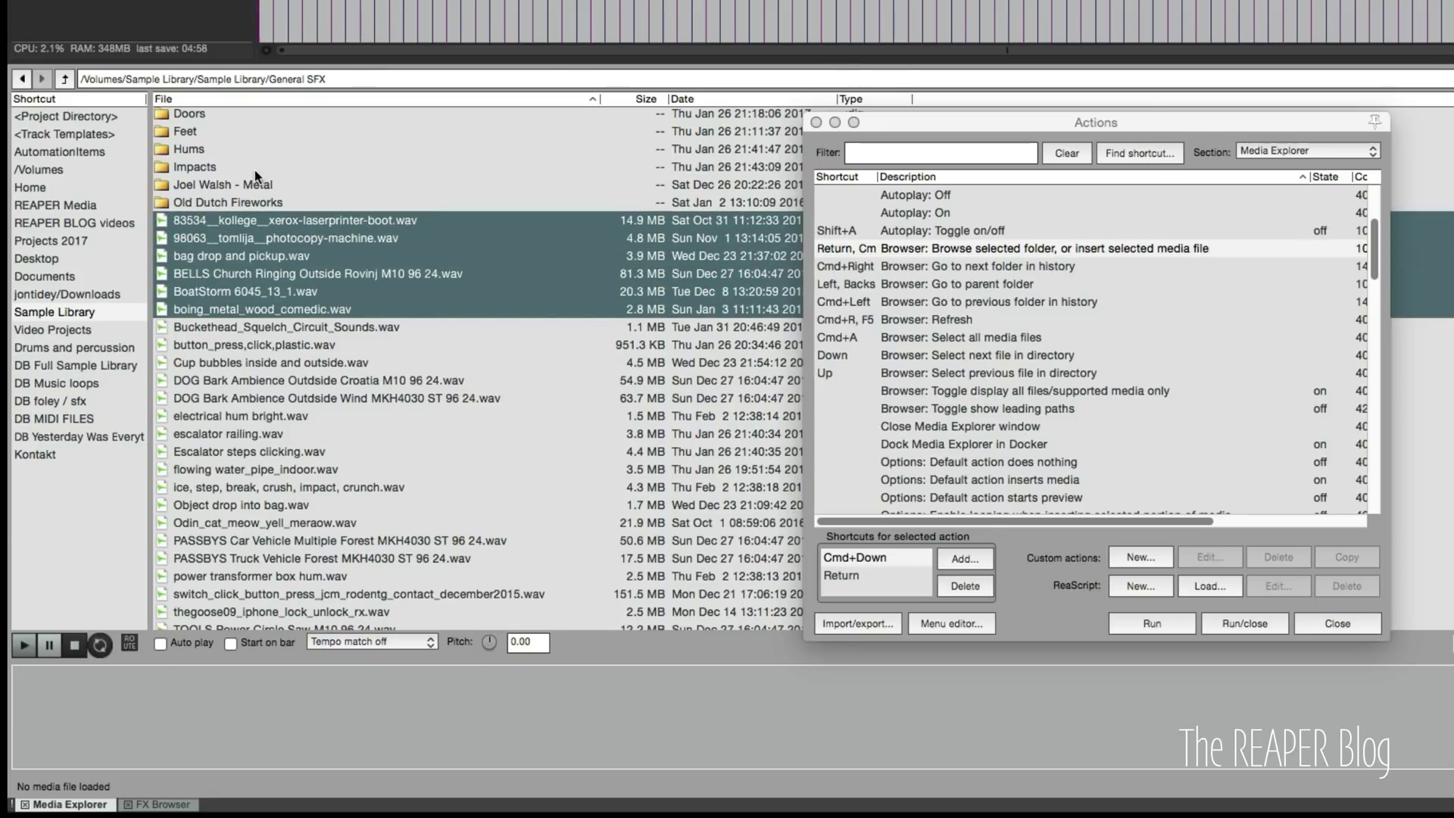
key(Down)
key(Down)
key(Down)
key(Down)
key(Down)
key(Up)
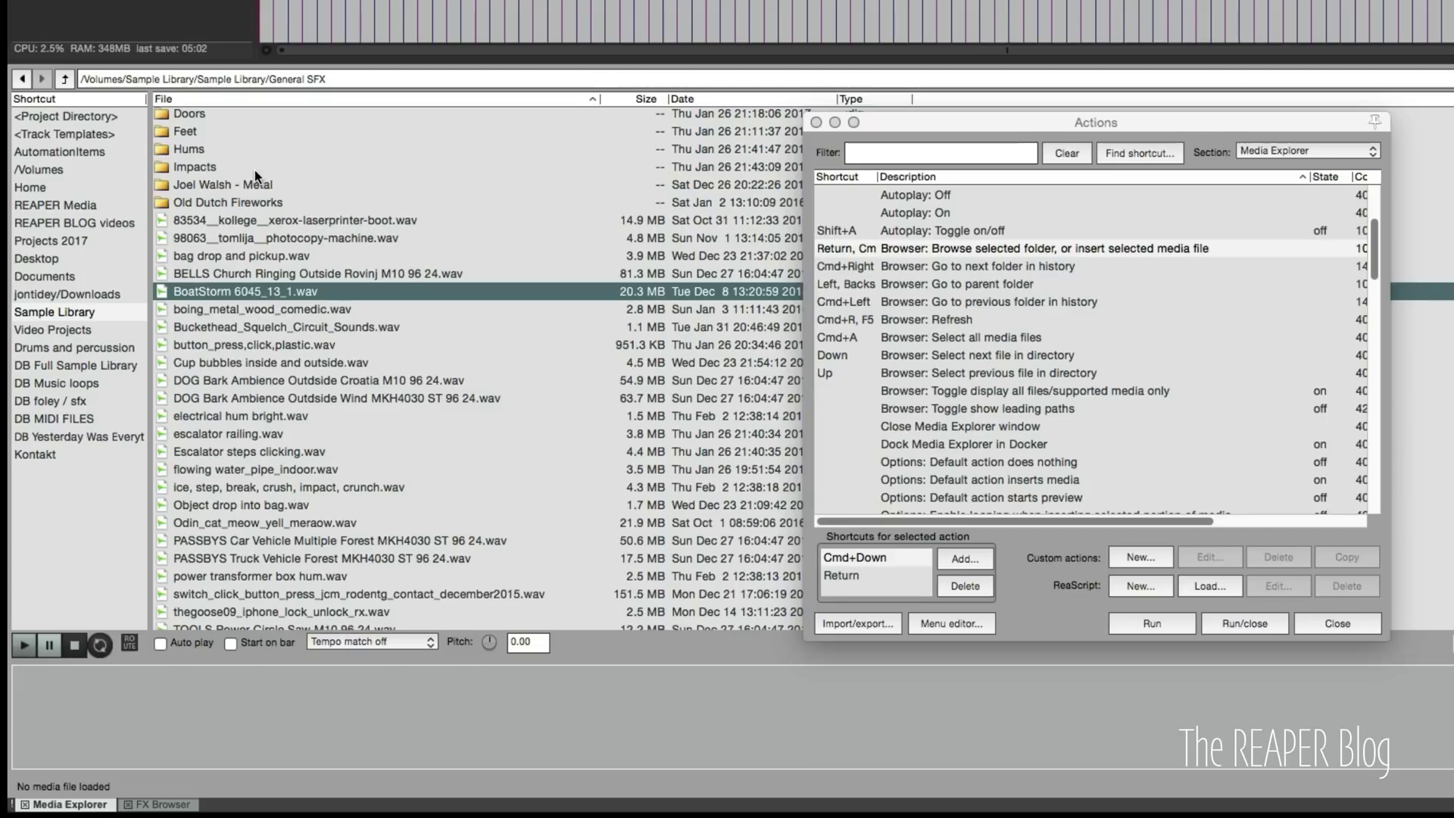
key(space)
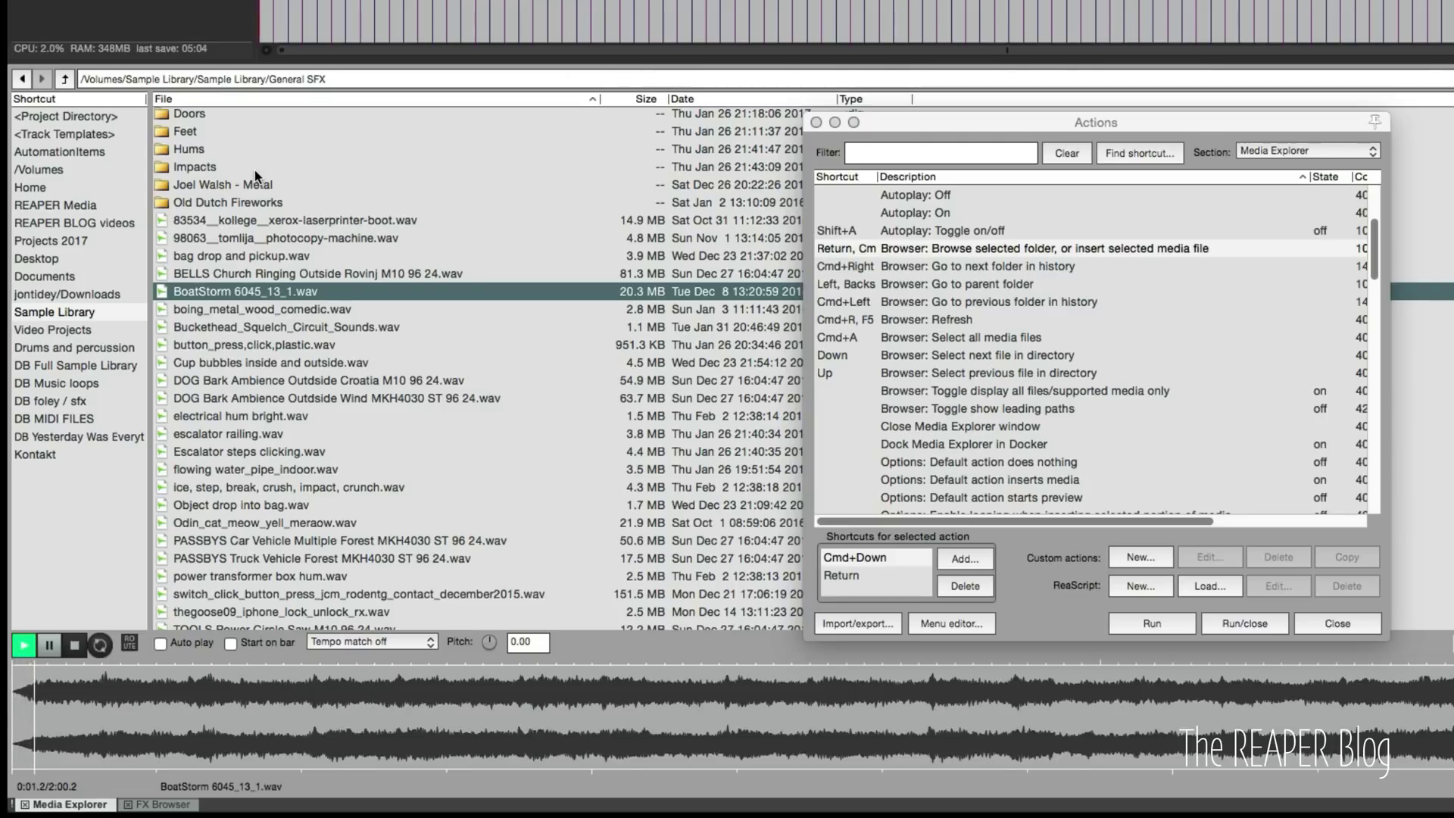
key(space)
key(Down)
key(Down)
key(Down)
key(Down)
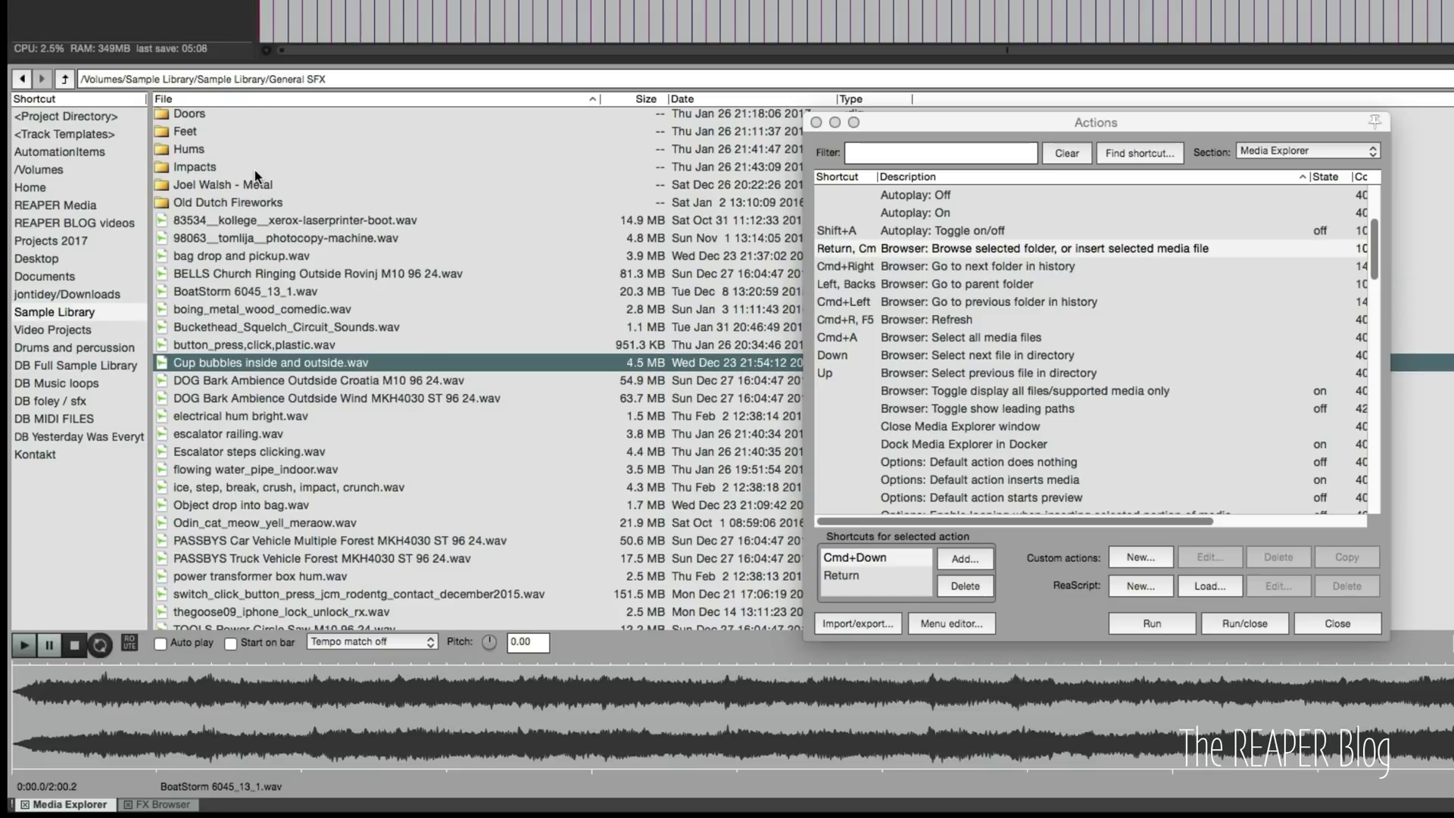
key(space)
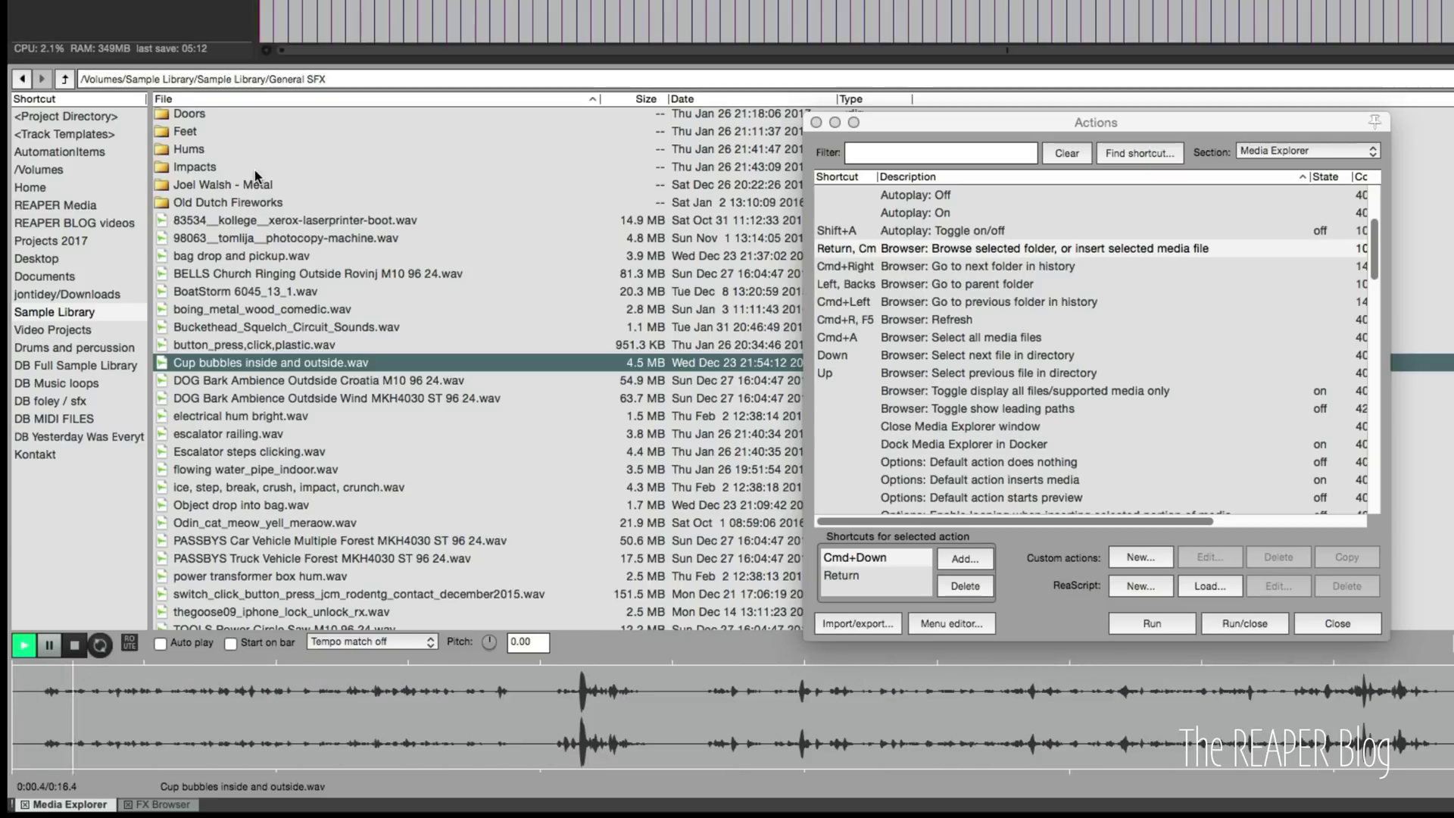
key(space)
key(Left)
Open the Backgrounds folder, turn on auto play, and select BG - city, heavy traffic passby.wav
key(Up)
key(Up)
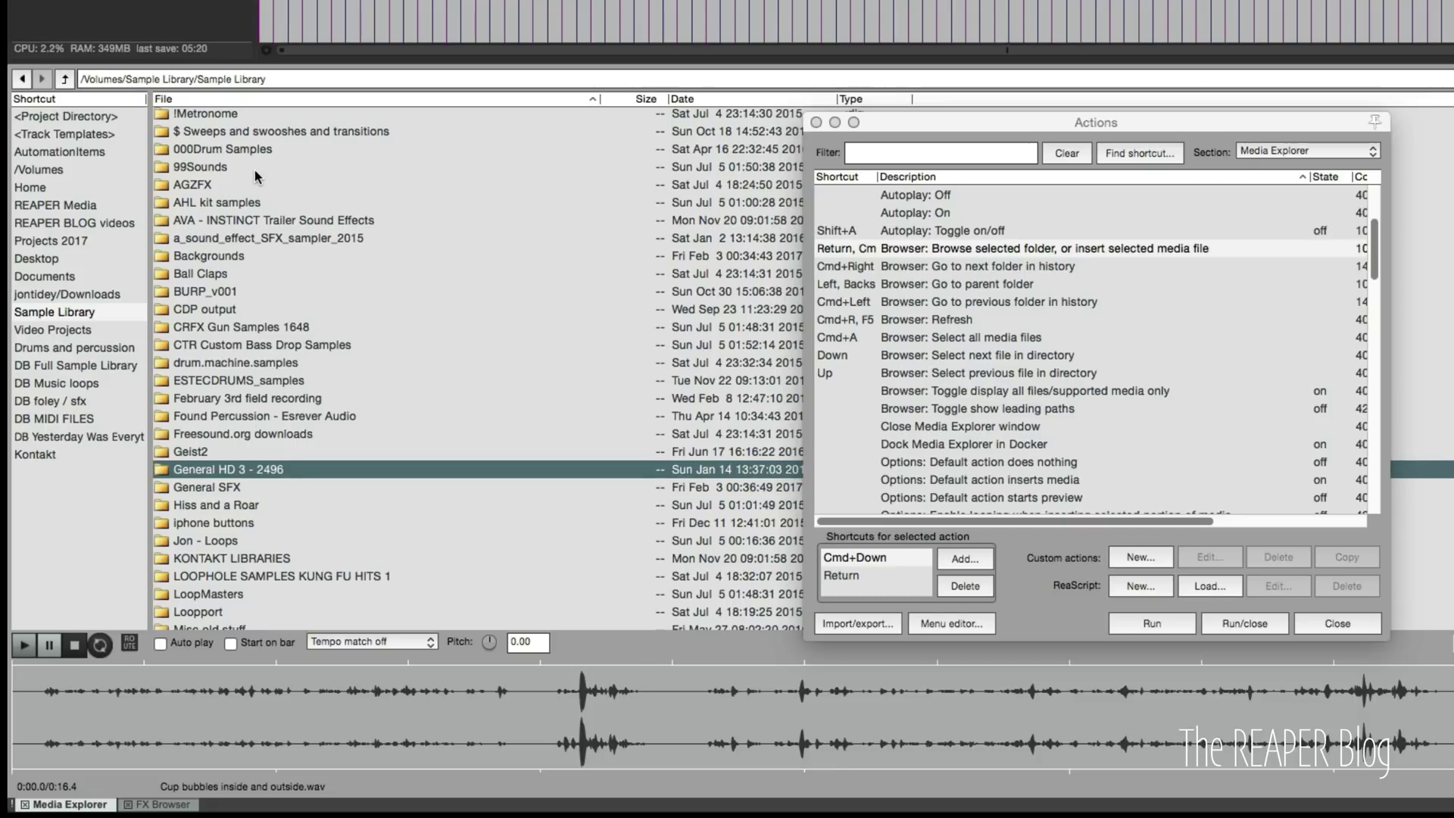
key(Up)
key(Up)
key(Up)
key(Up)
key(Up)
key(Up)
key(Up)
key(Up)
key(Up)
key(Up)
key(Up)
key(Up)
key(Up)
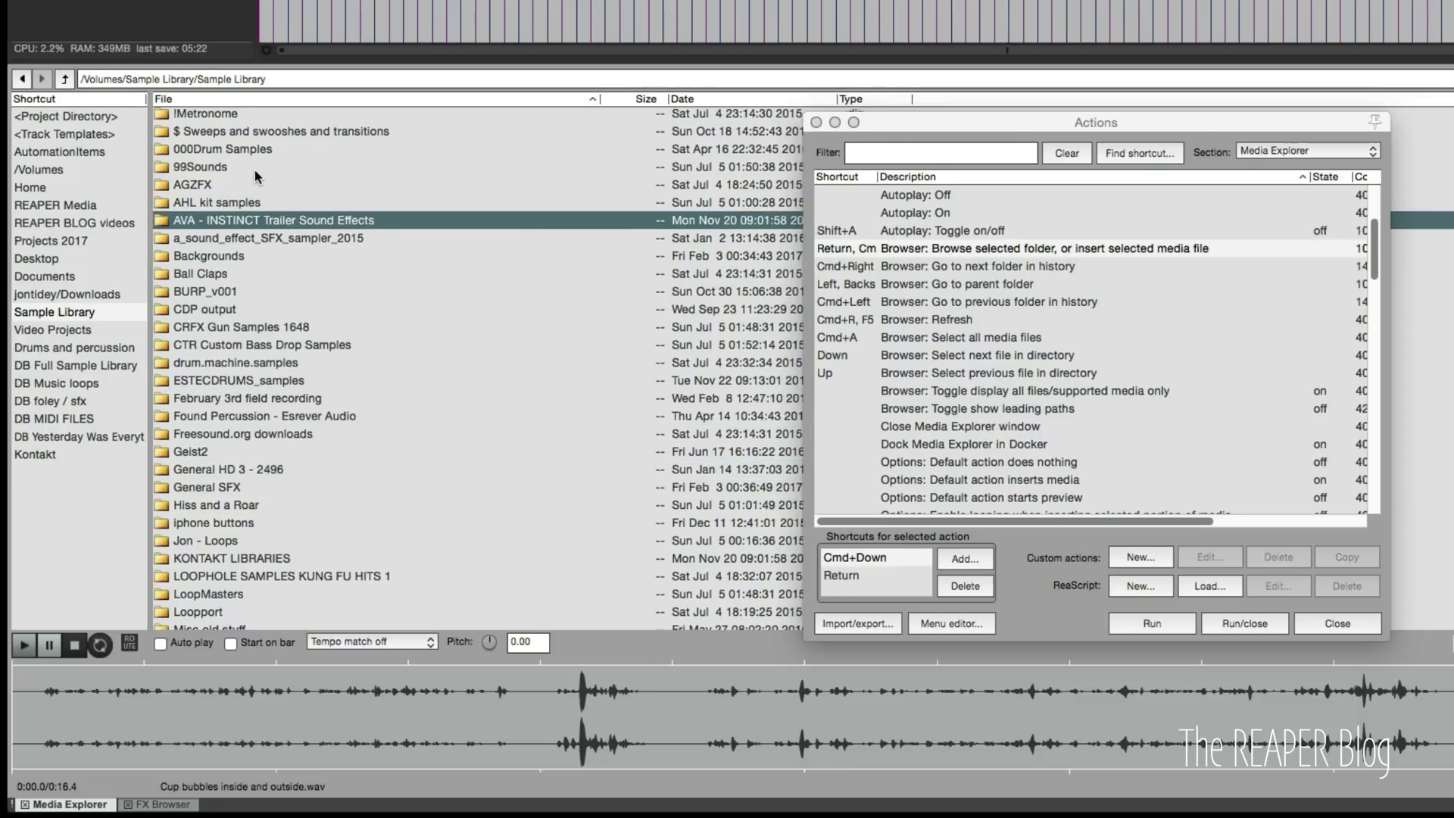
key(Down)
key(Down)
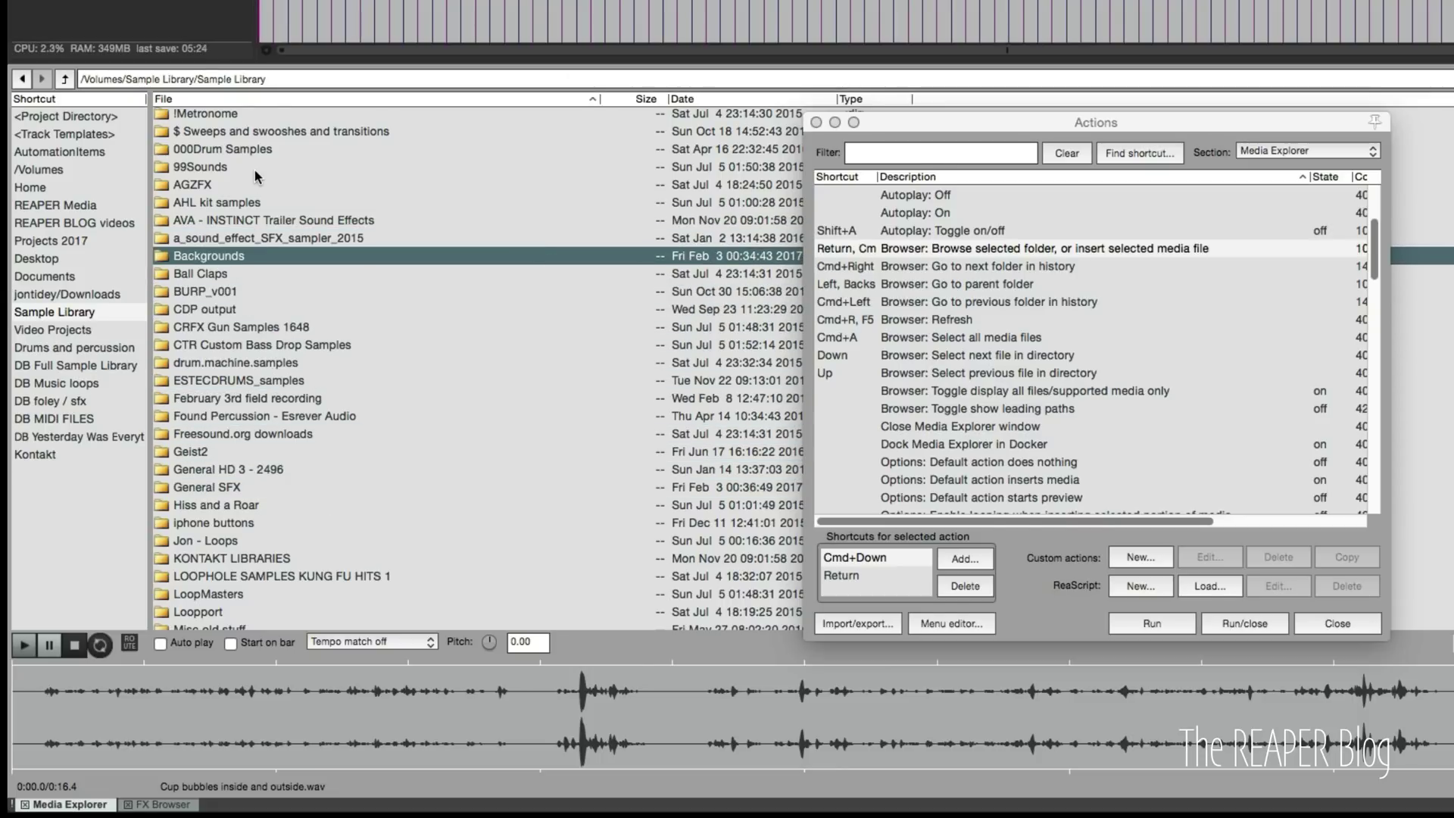
key(Return)
key(Down)
key(Down)
key(Down)
key(Down)
key(Down)
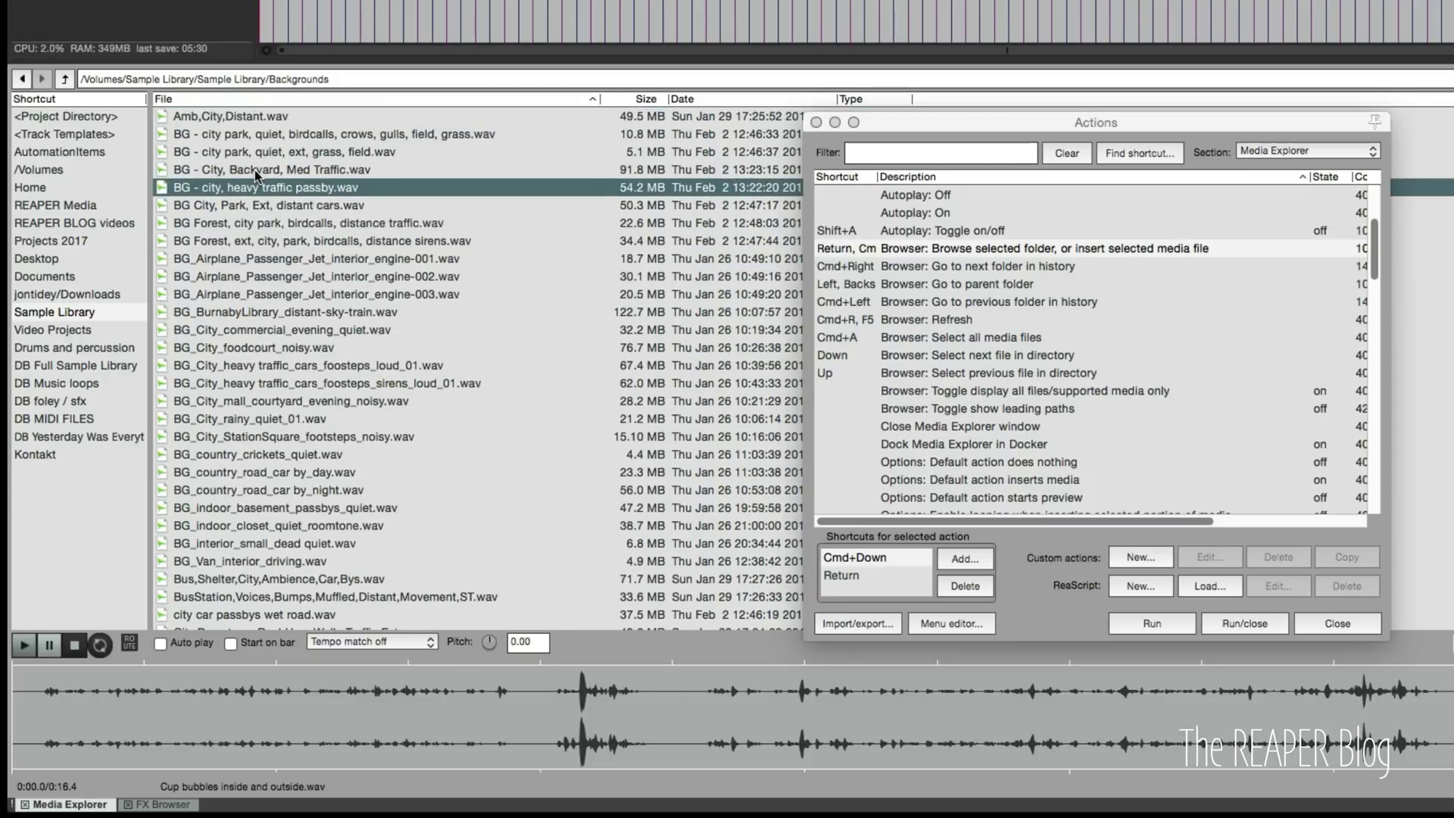
key(shift+a)
Audition the next two files, turn auto play off, toggle tempo match on and off, save, and enable repeat
key(Down)
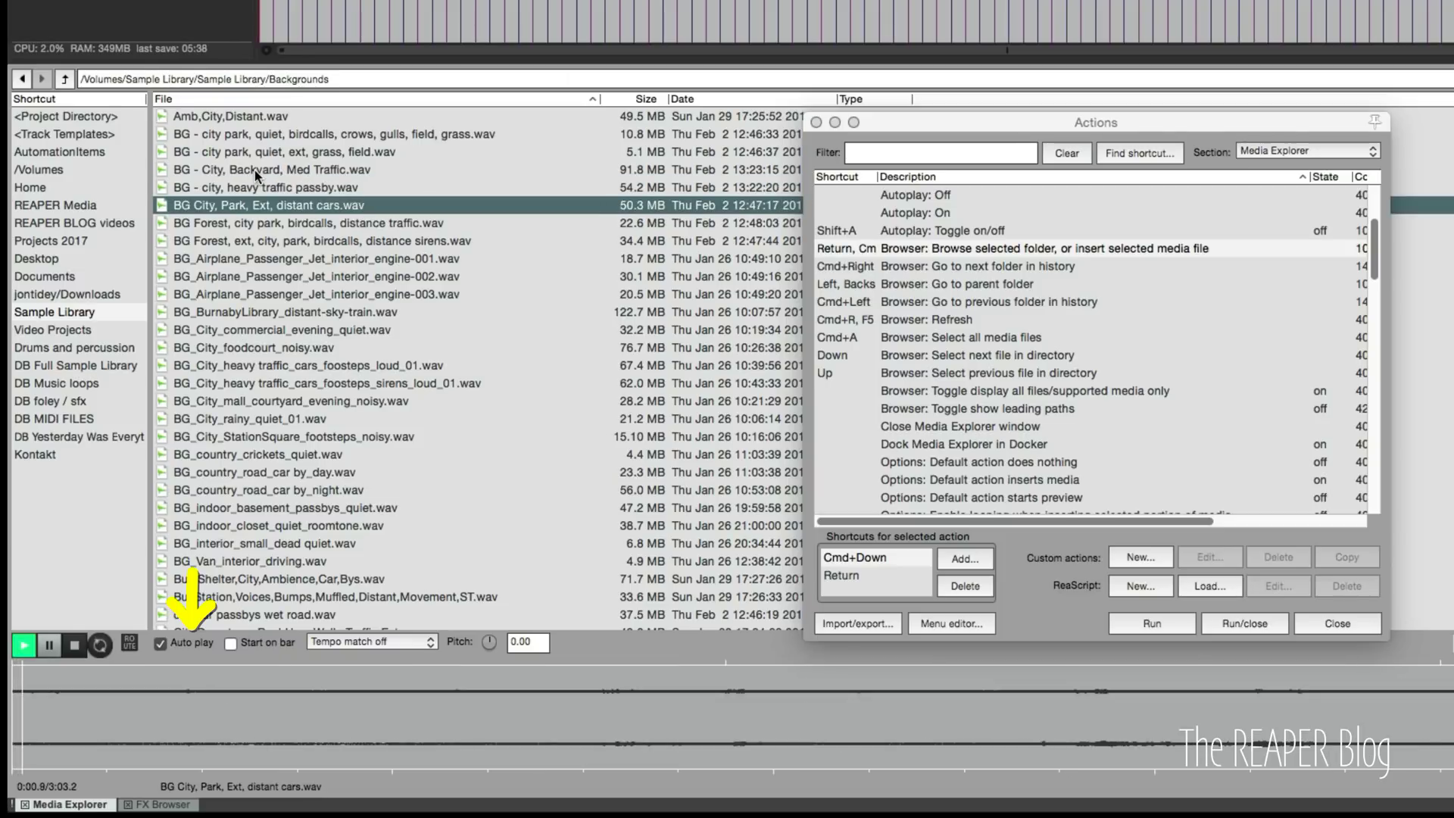
key(Down)
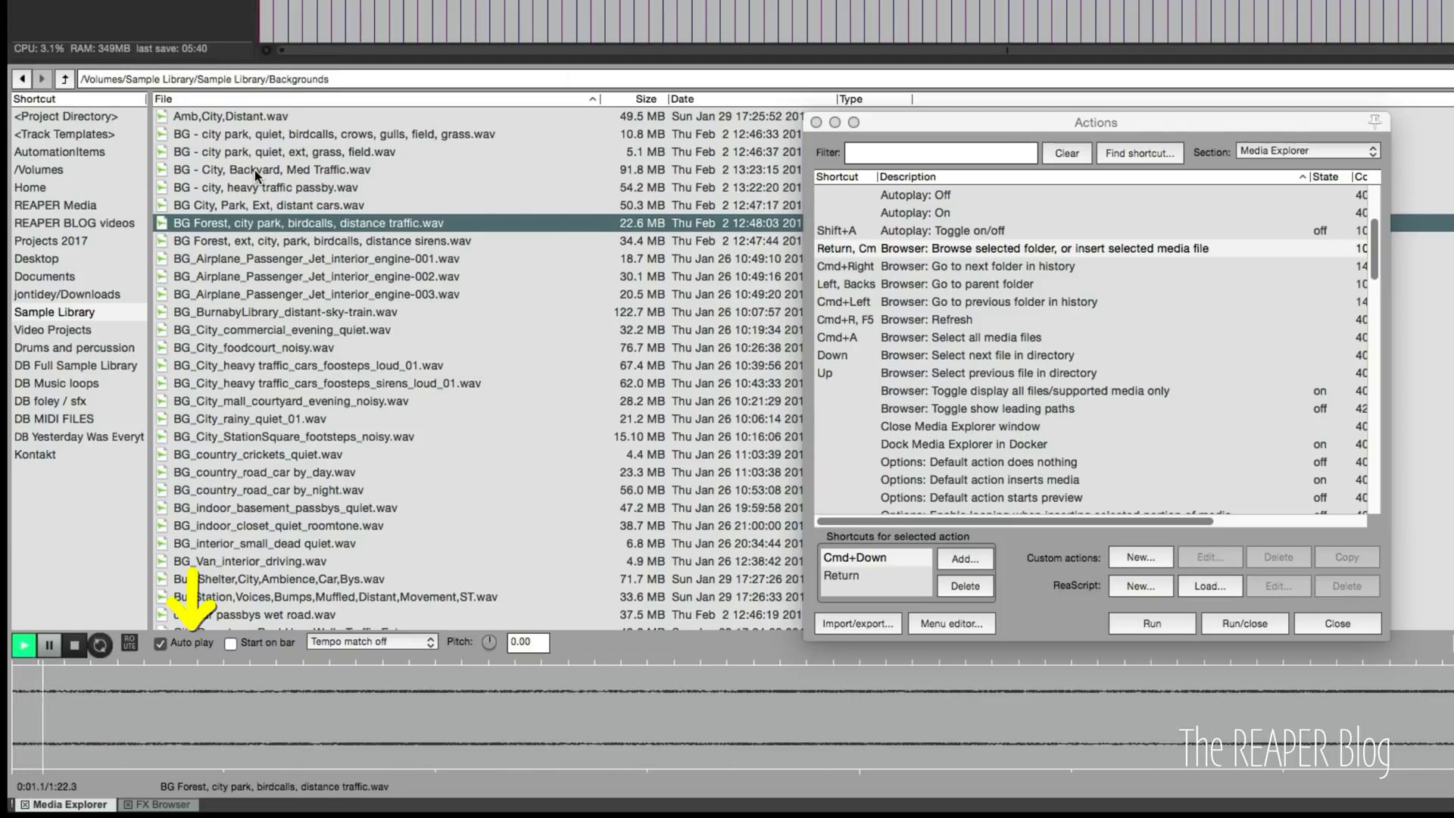
key(Down)
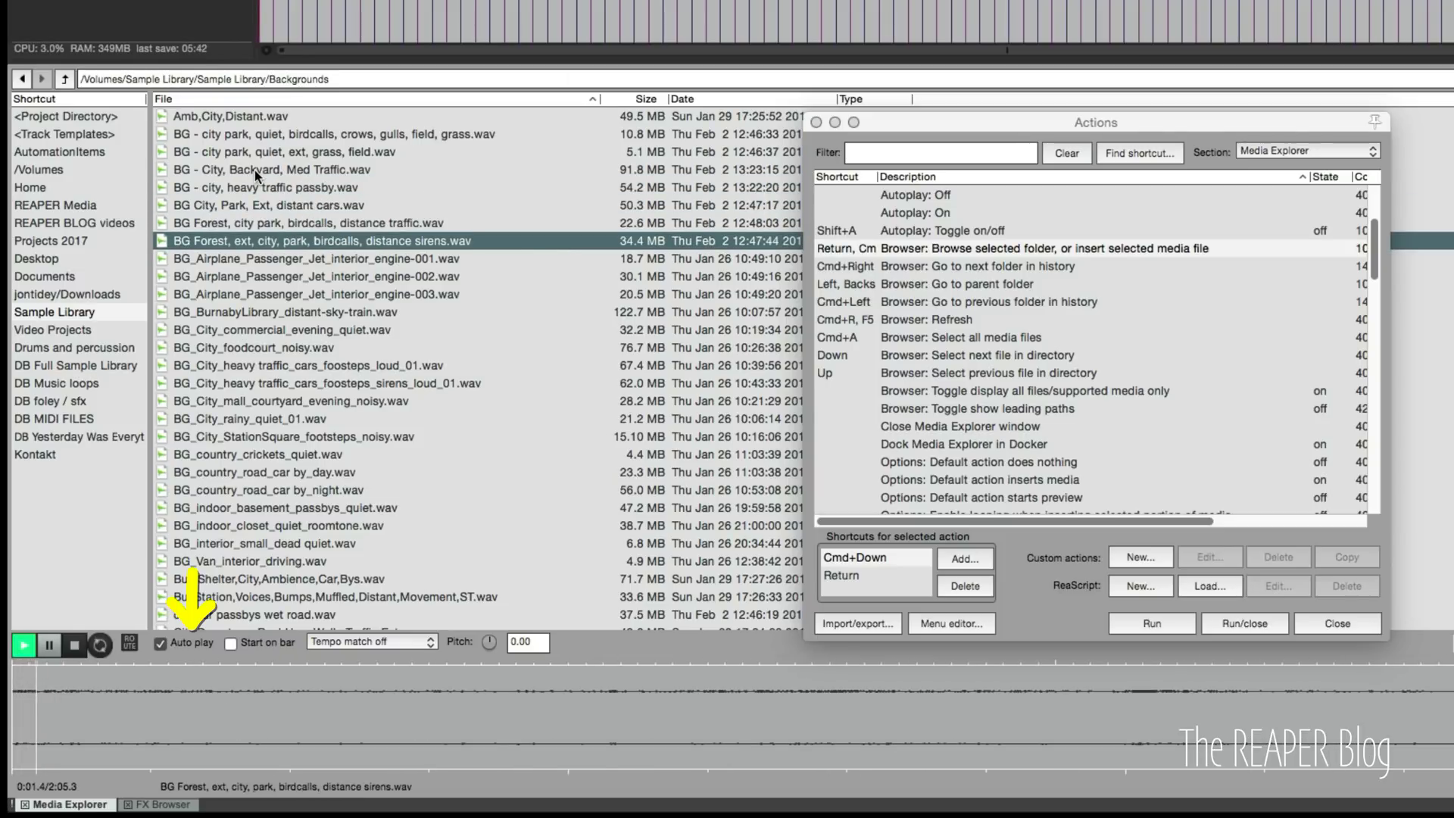
key(shift+a)
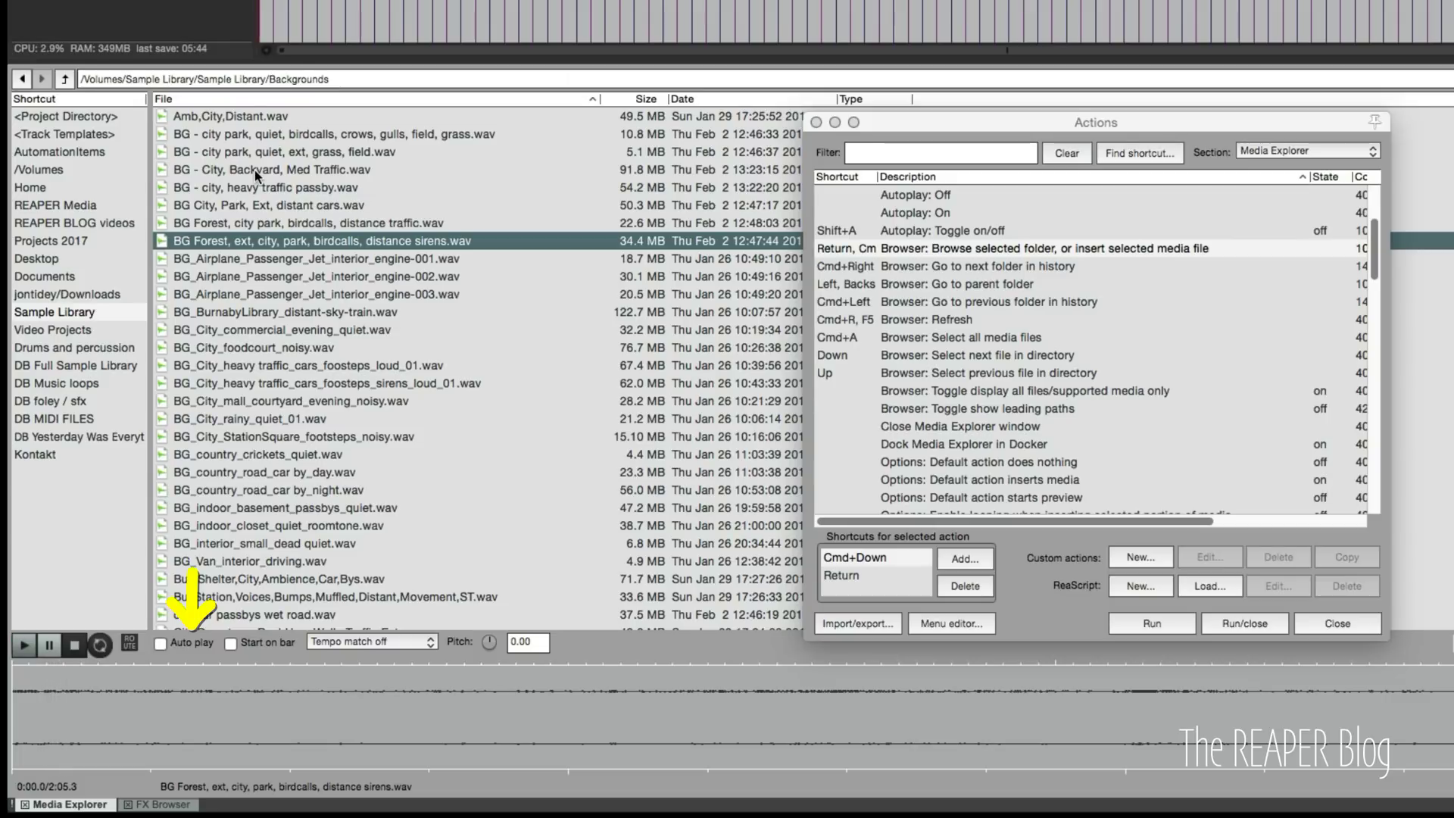
key(shift+t)
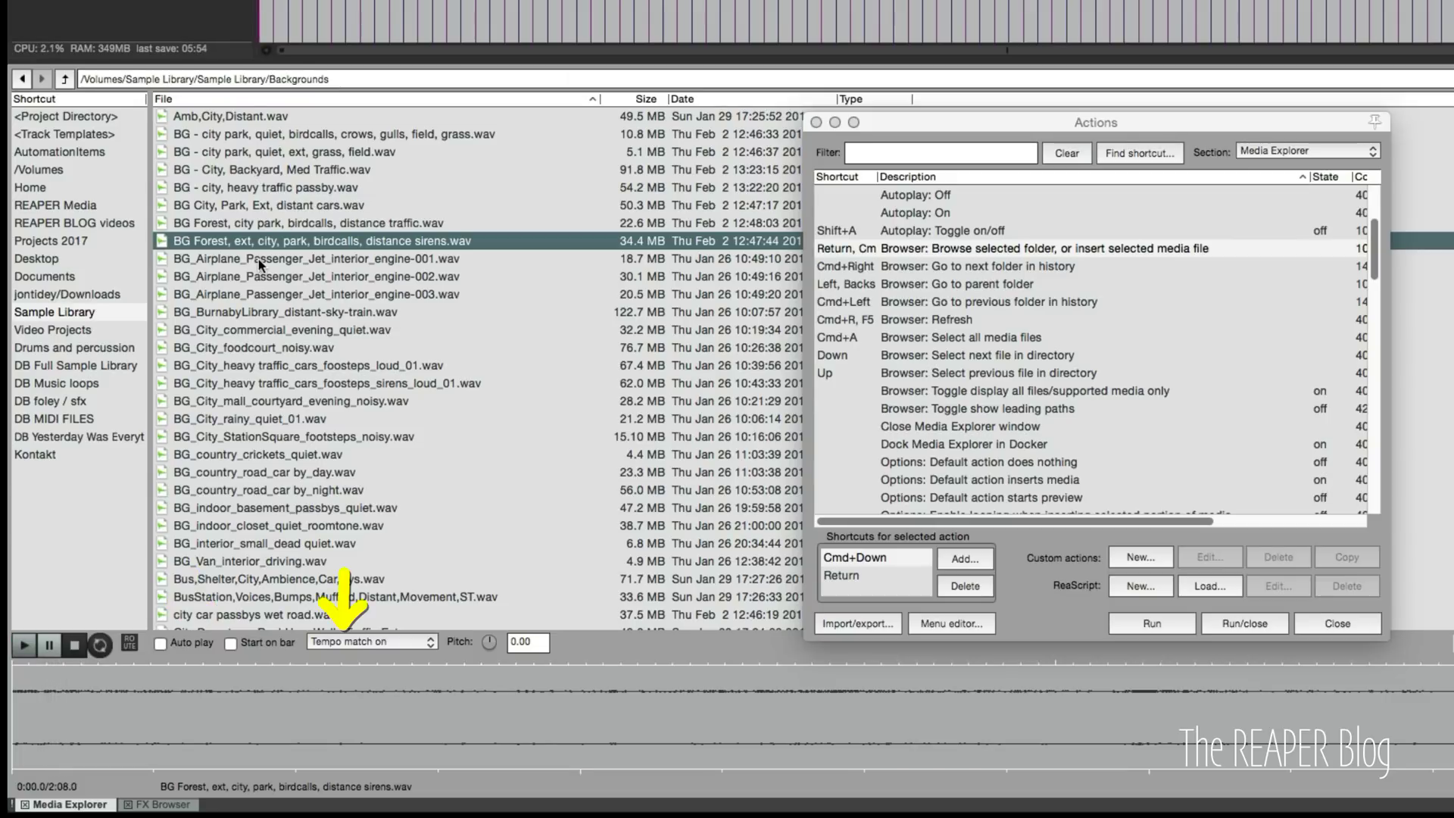
key(super+s)
key(t)
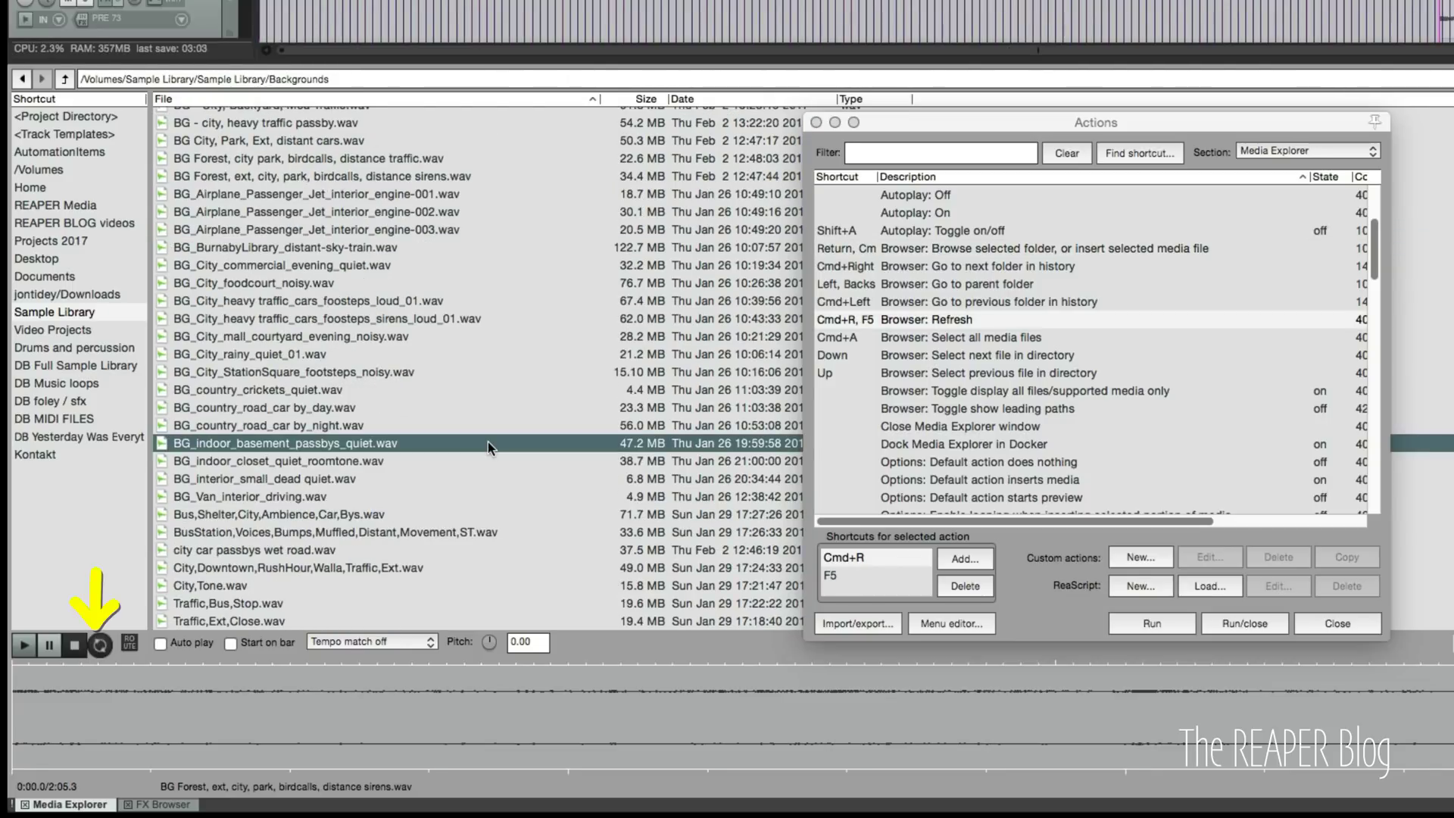
key(r)
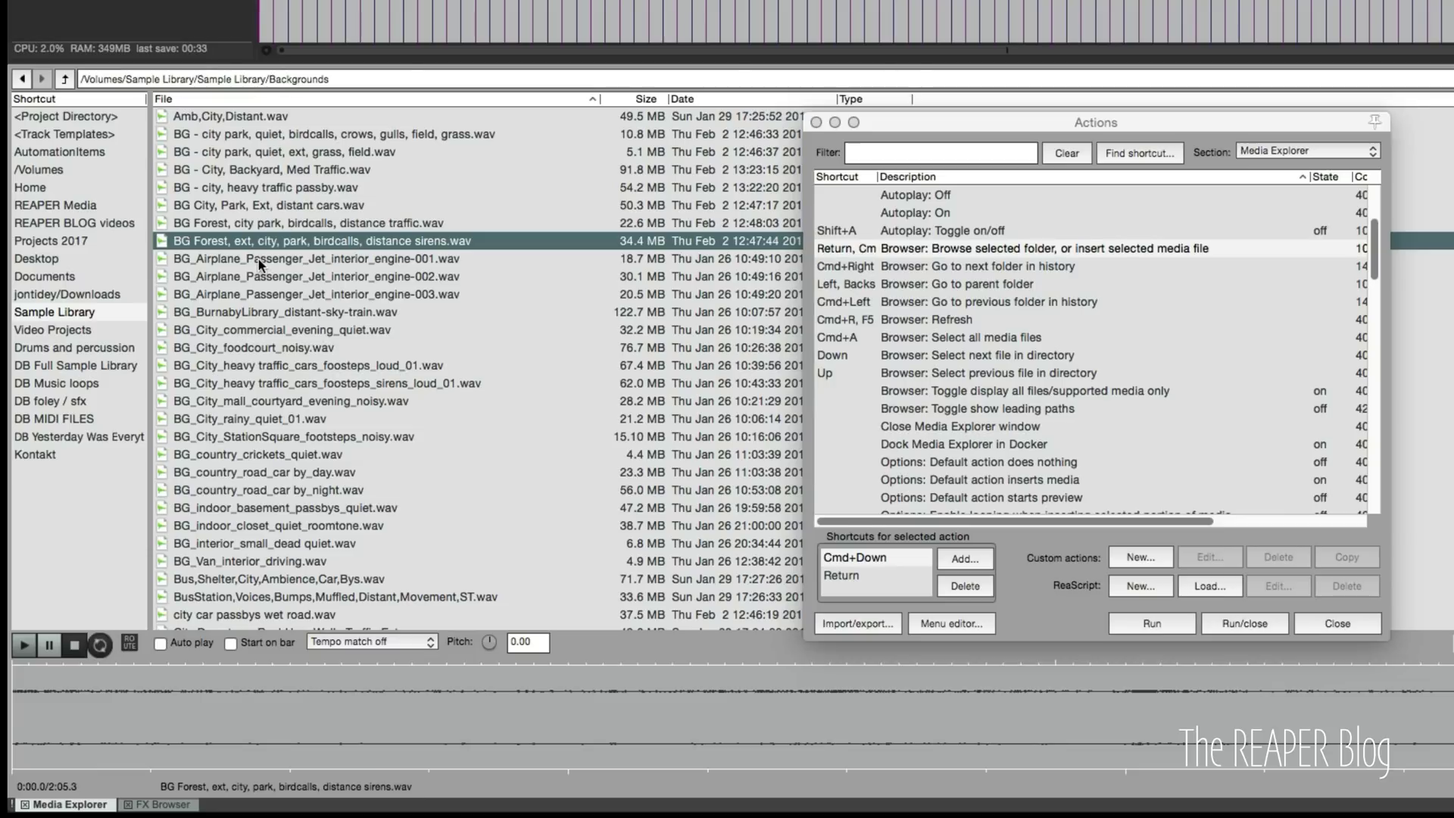
Set the Media Explorer's default action to 'Insert media on new track'
right_click(619, 644)
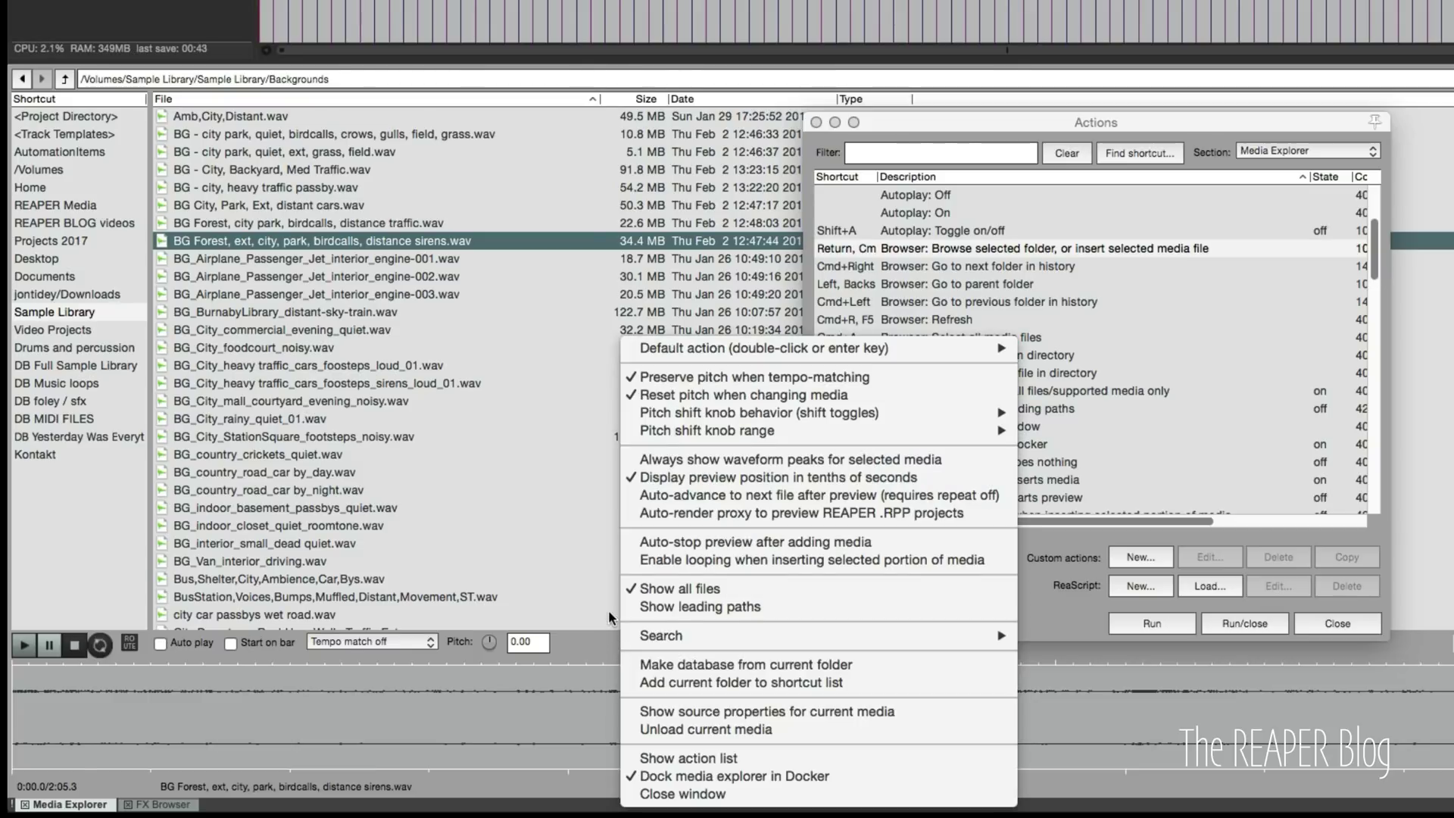
mouse_move(753, 415)
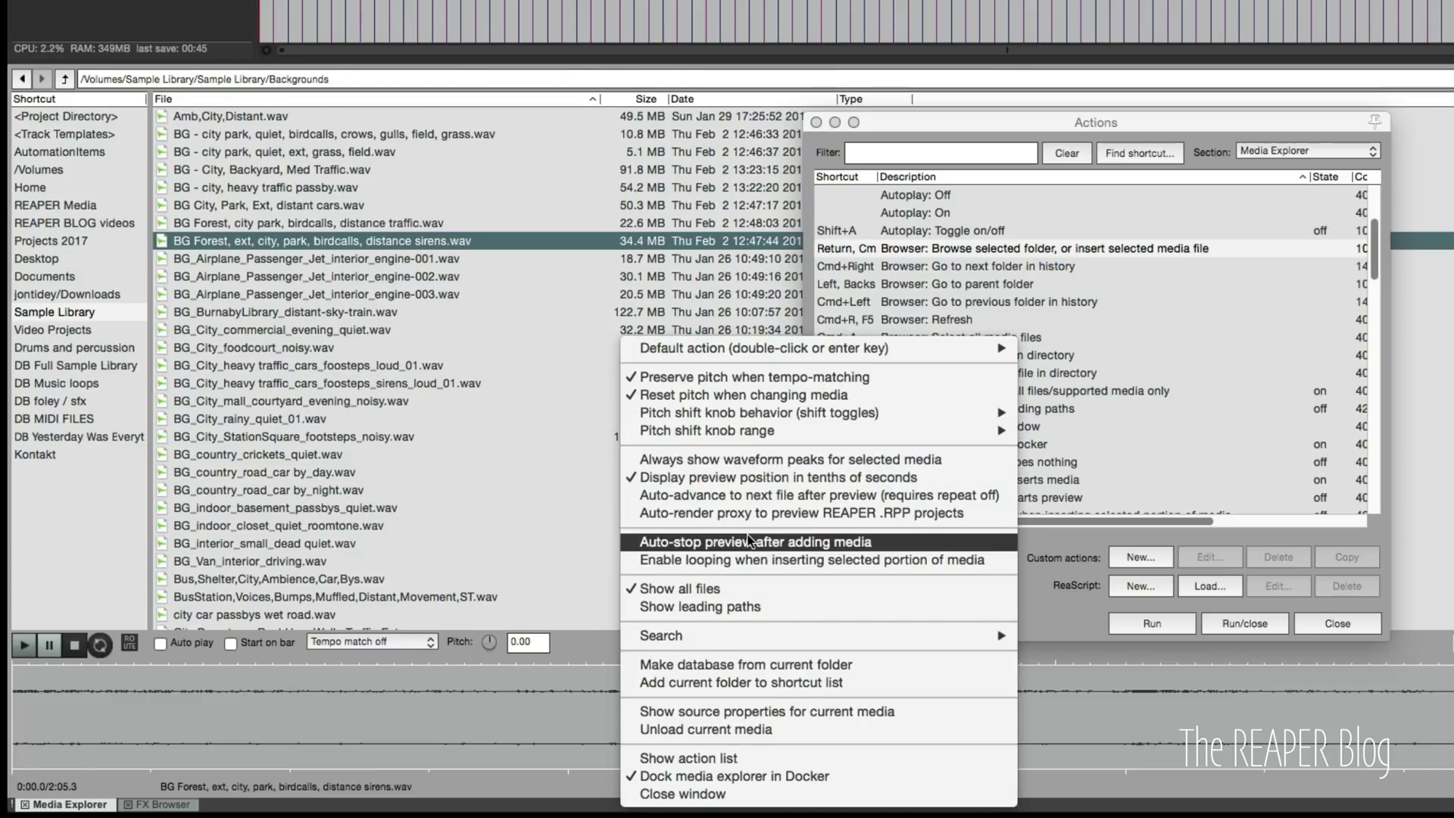
mouse_move(766, 348)
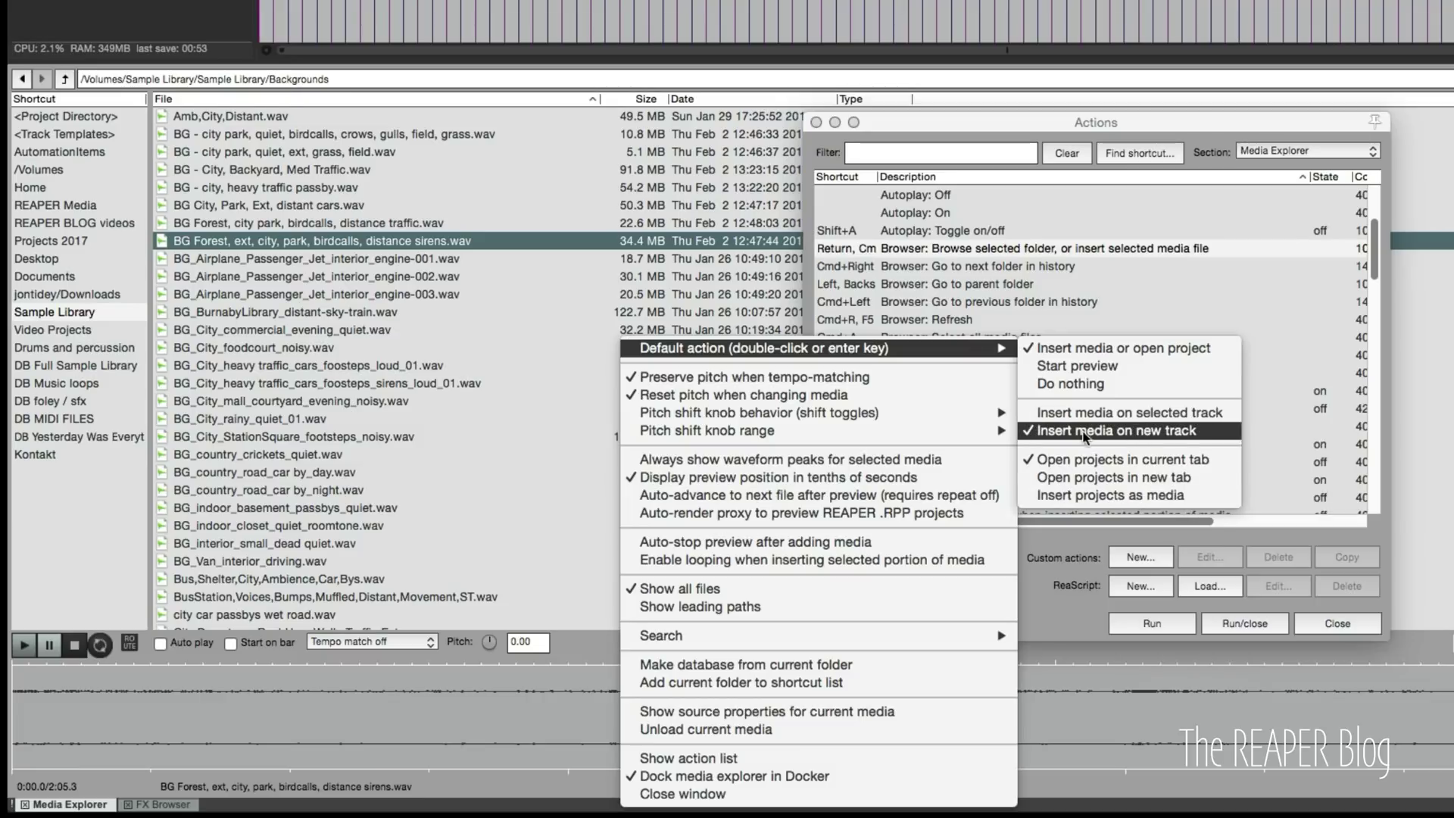
click(411, 284)
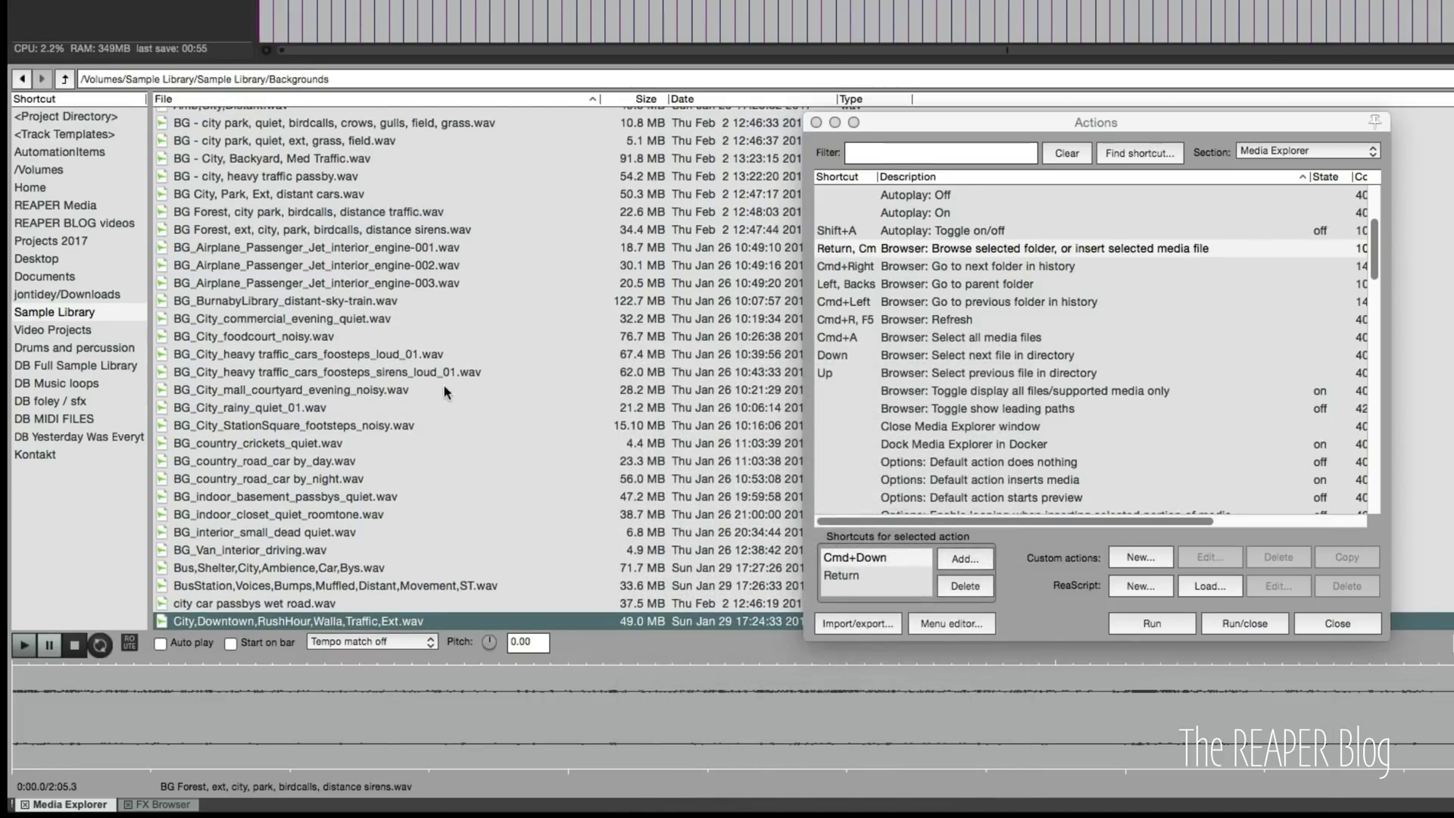
Insert City Downtown, BG_interior_small_dead quiet.wav and BG_Van_interior_driving.wav each on a new track
scroll(411, 470, down, 3)
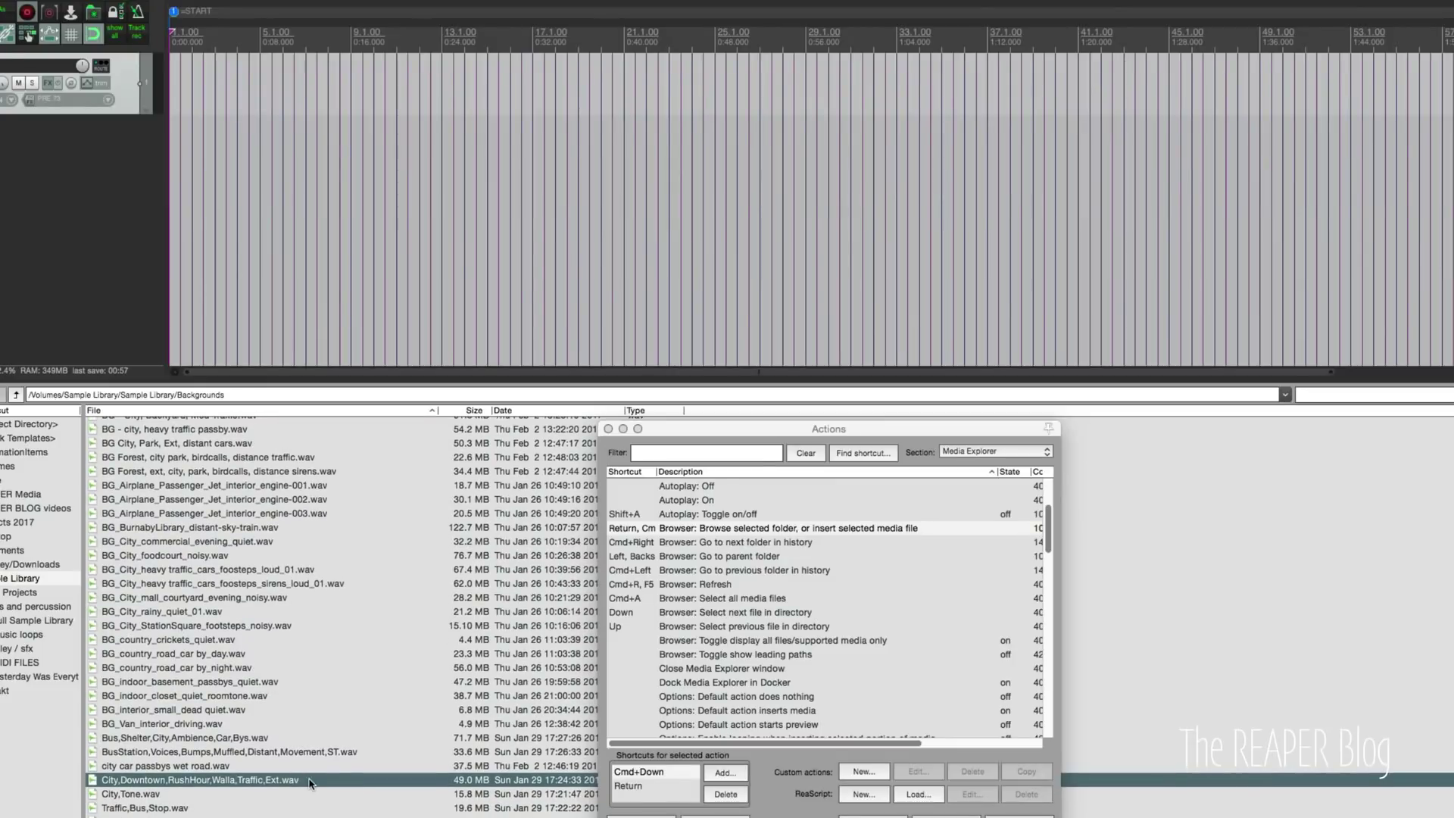
key(Return)
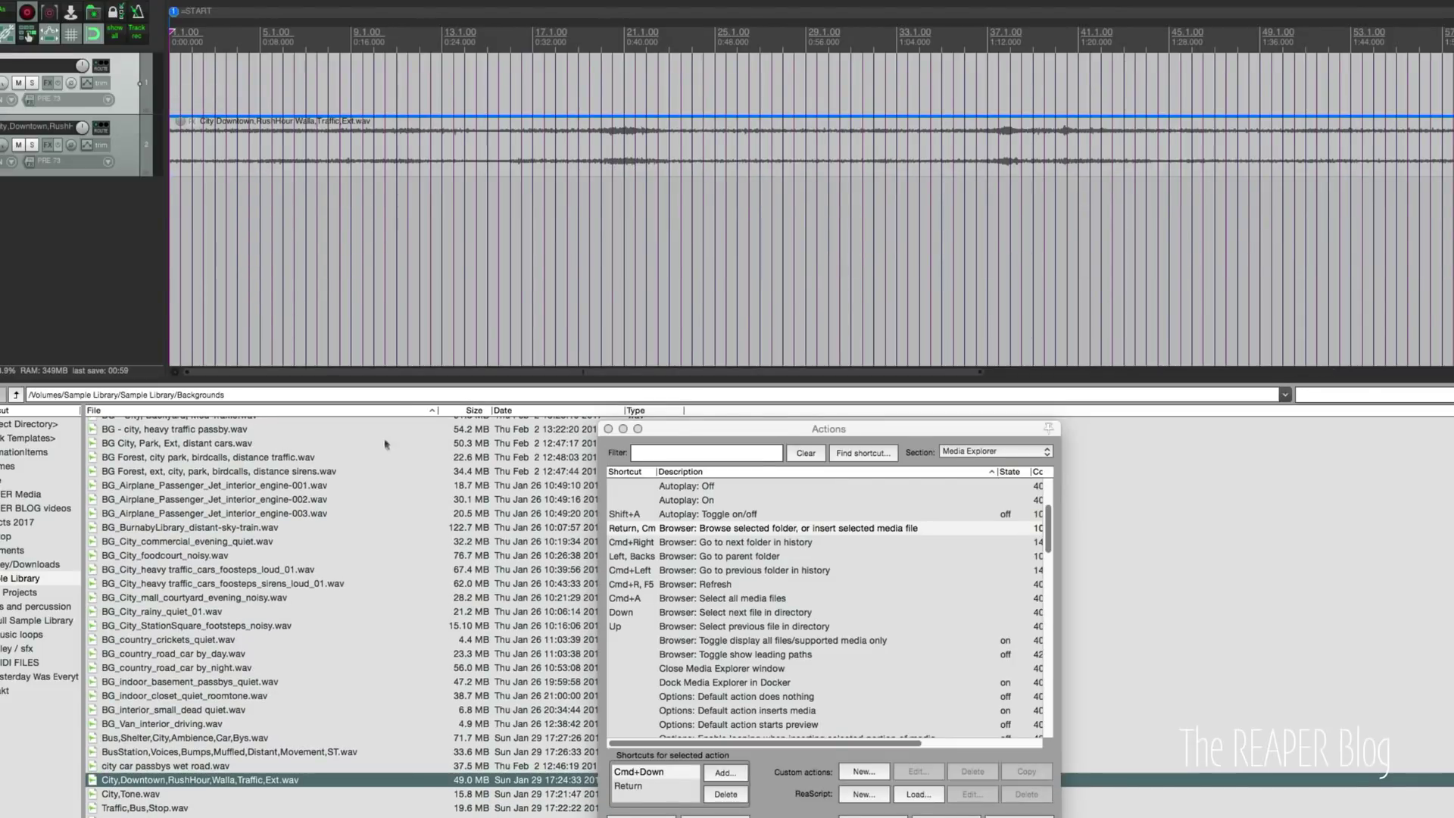
scroll(367, 253, down, 8)
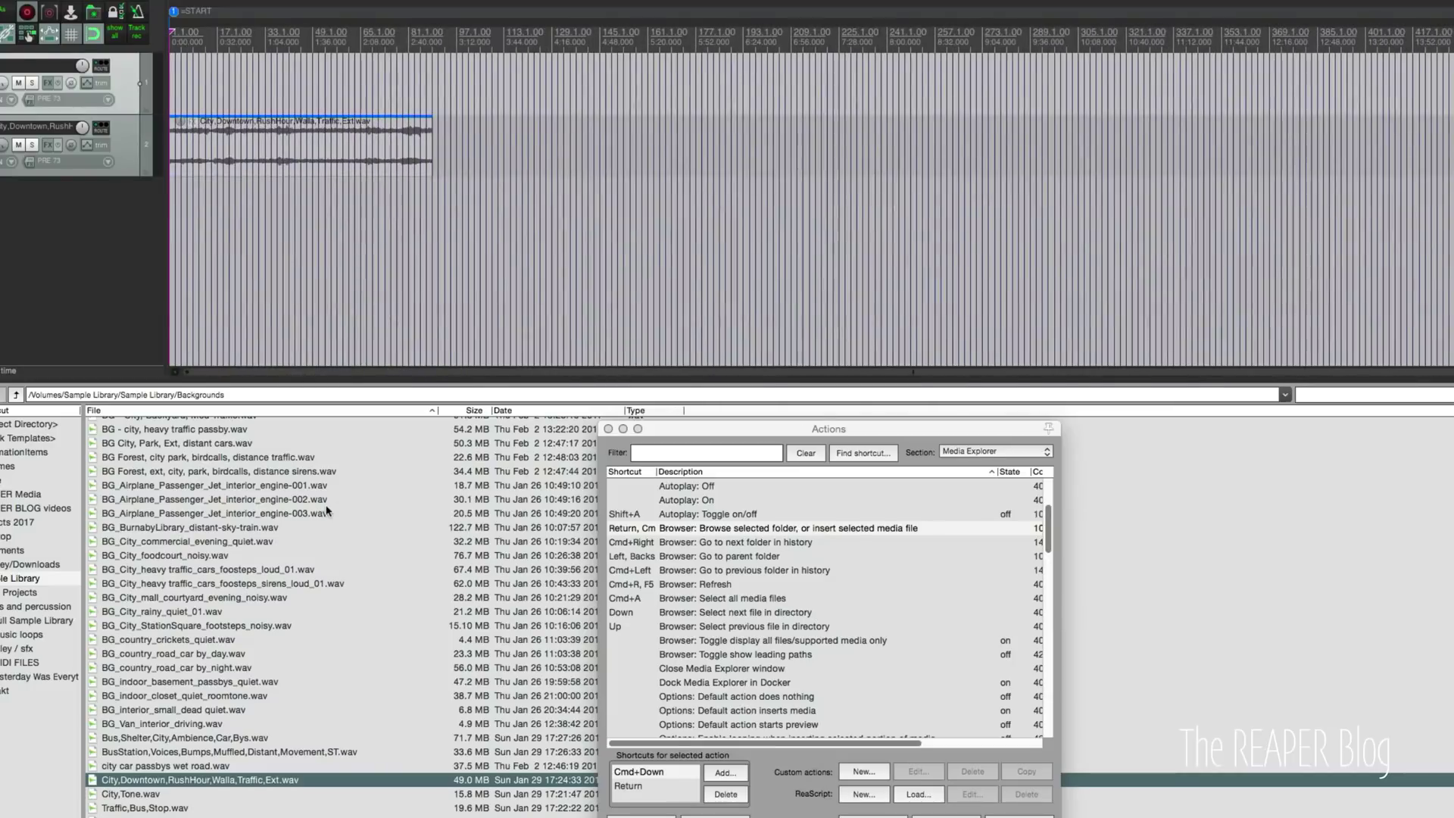
click(196, 715)
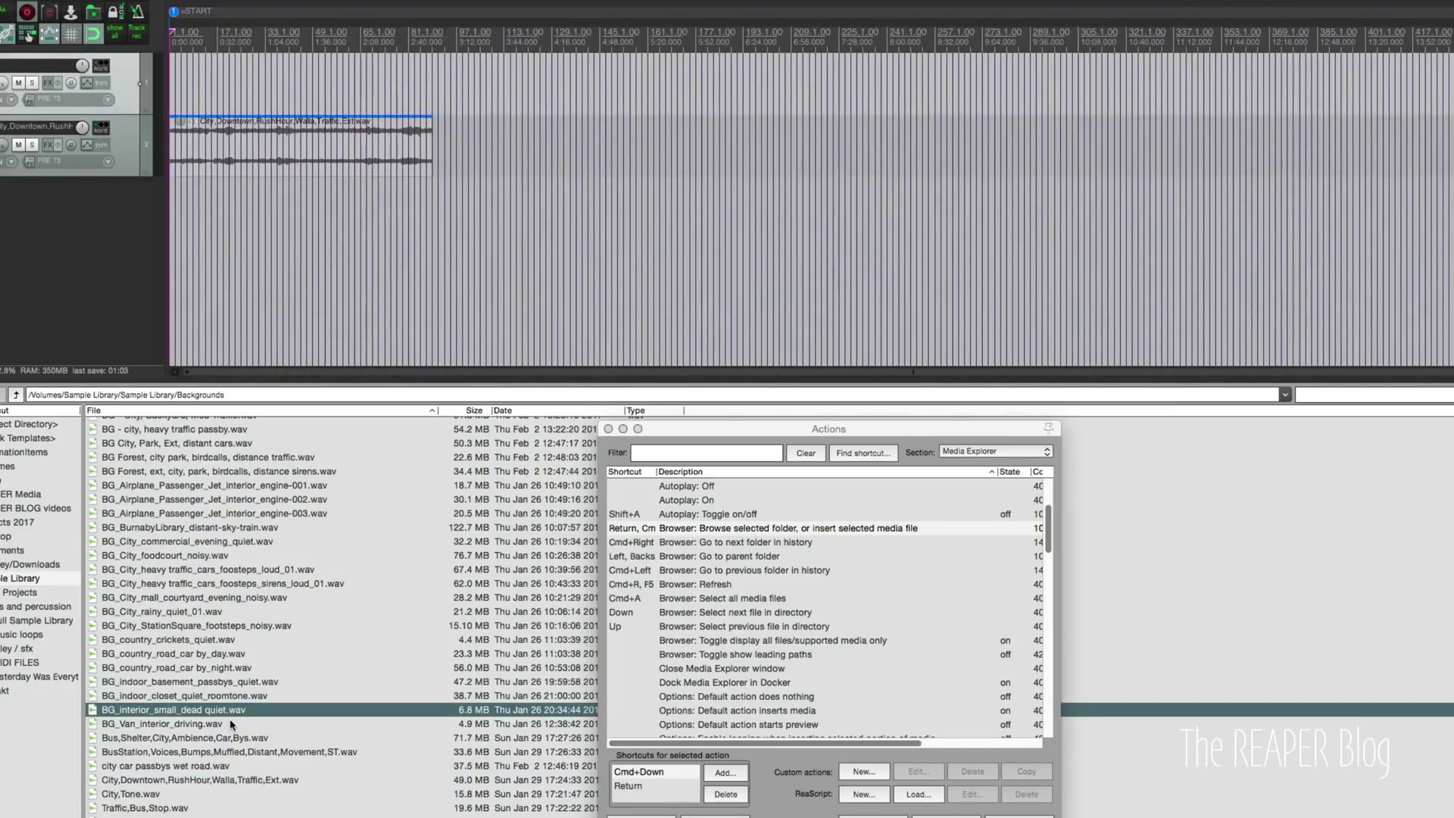
key(Return)
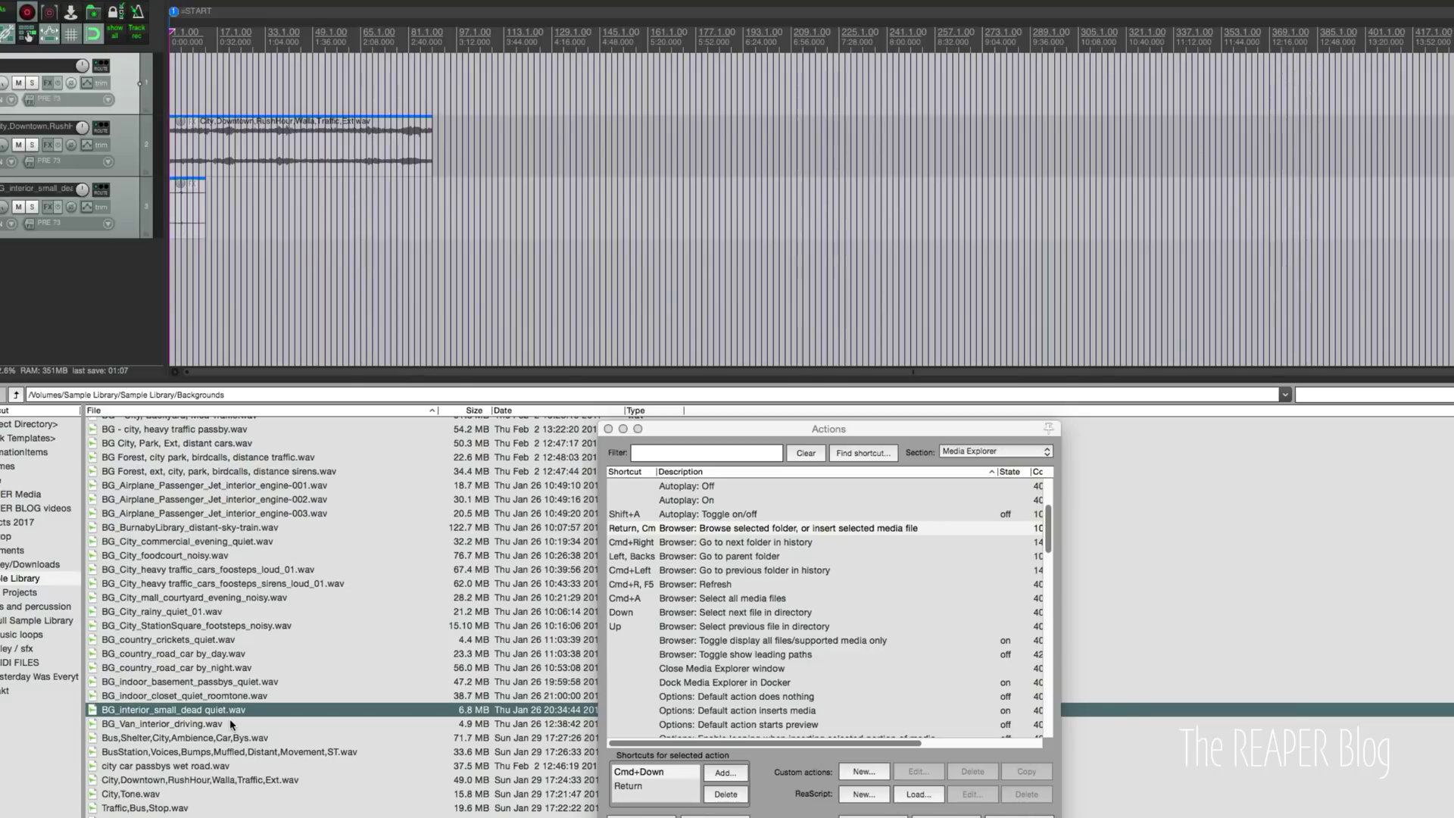
key(Down)
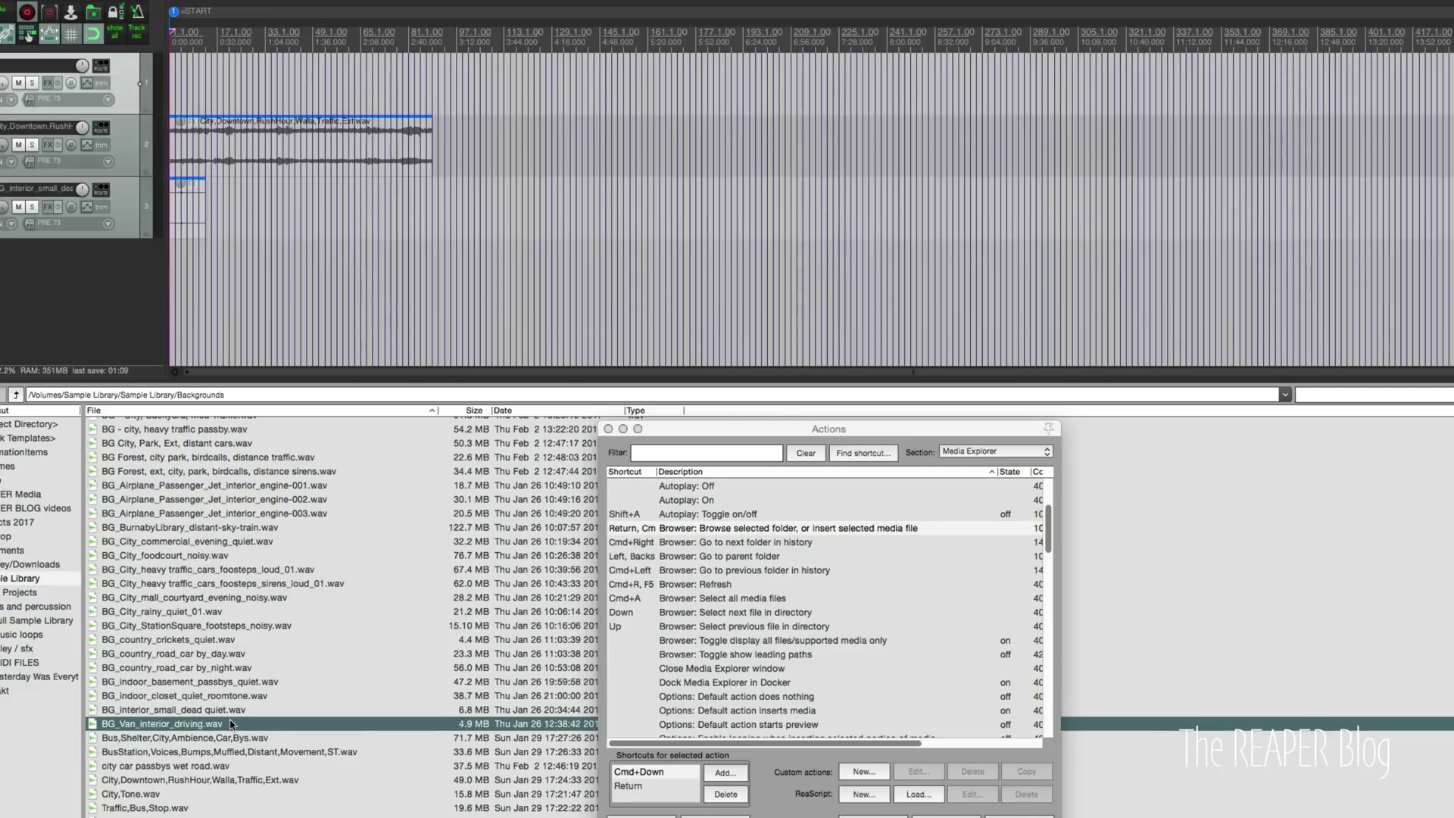
key(Return)
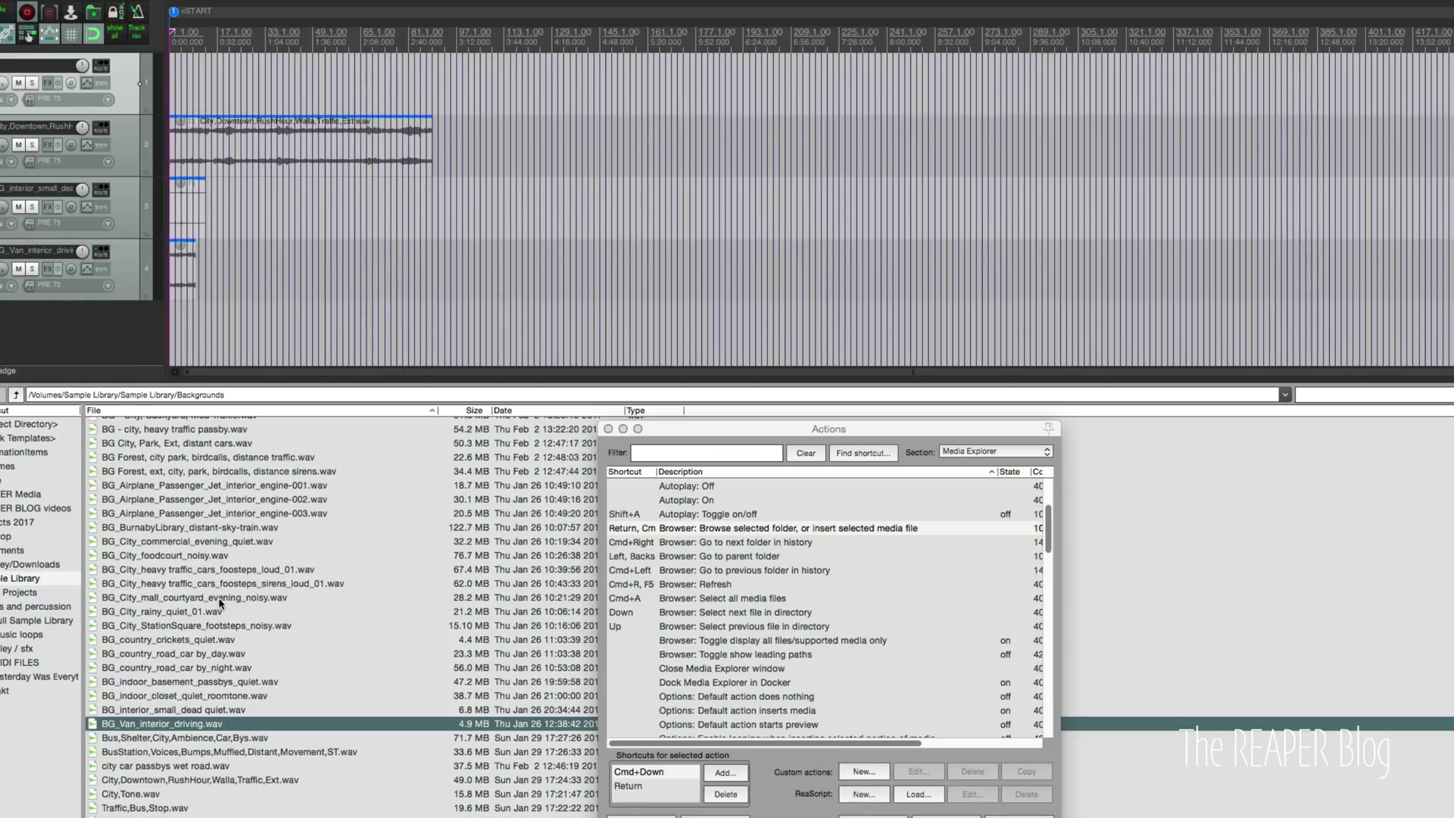
Chain BG_City_commercial_evening_quiet, BG_City_foodcourt_noisy and the heavy traffic sirens sample on track 1
click(221, 541)
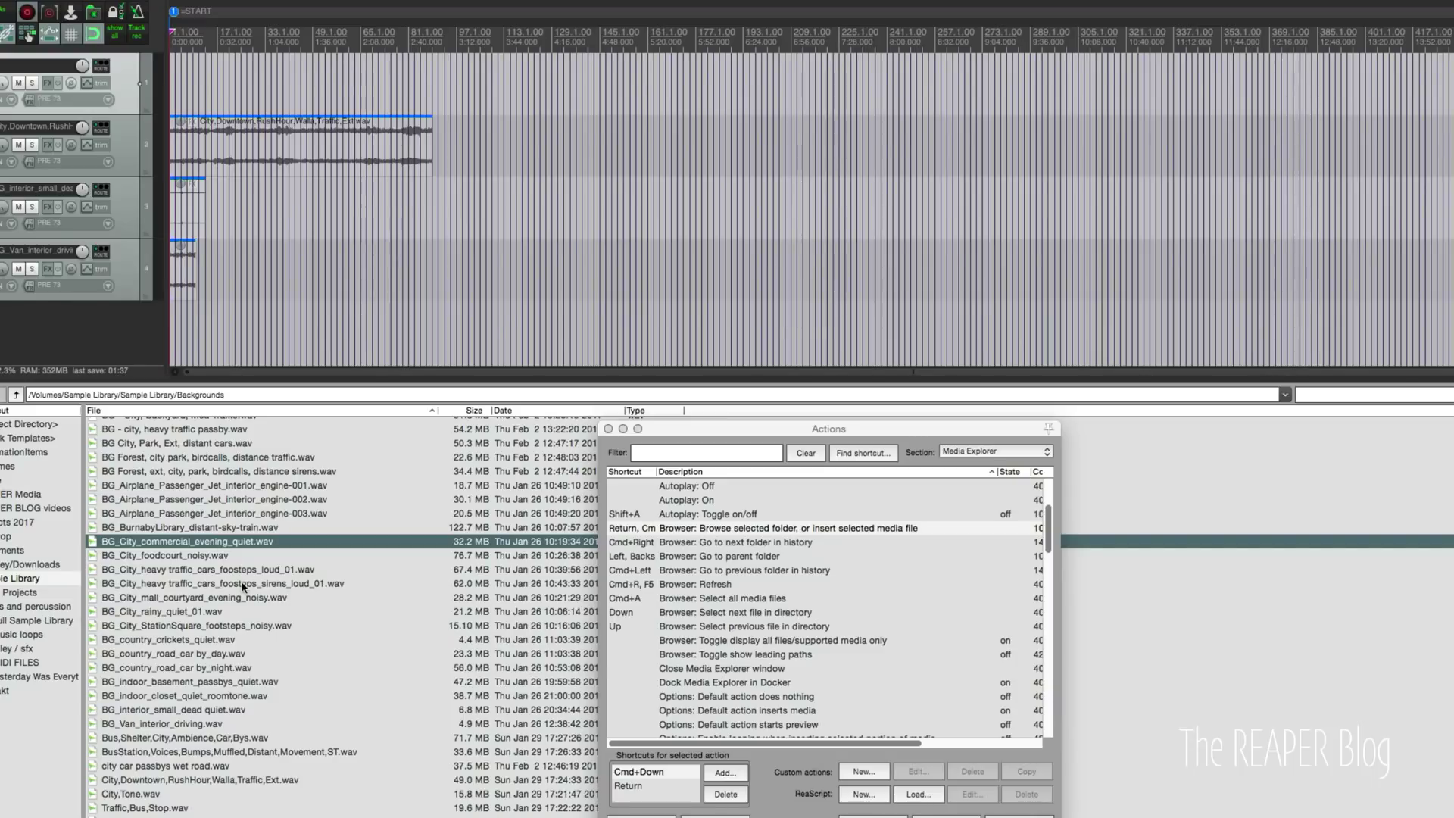
key(Return)
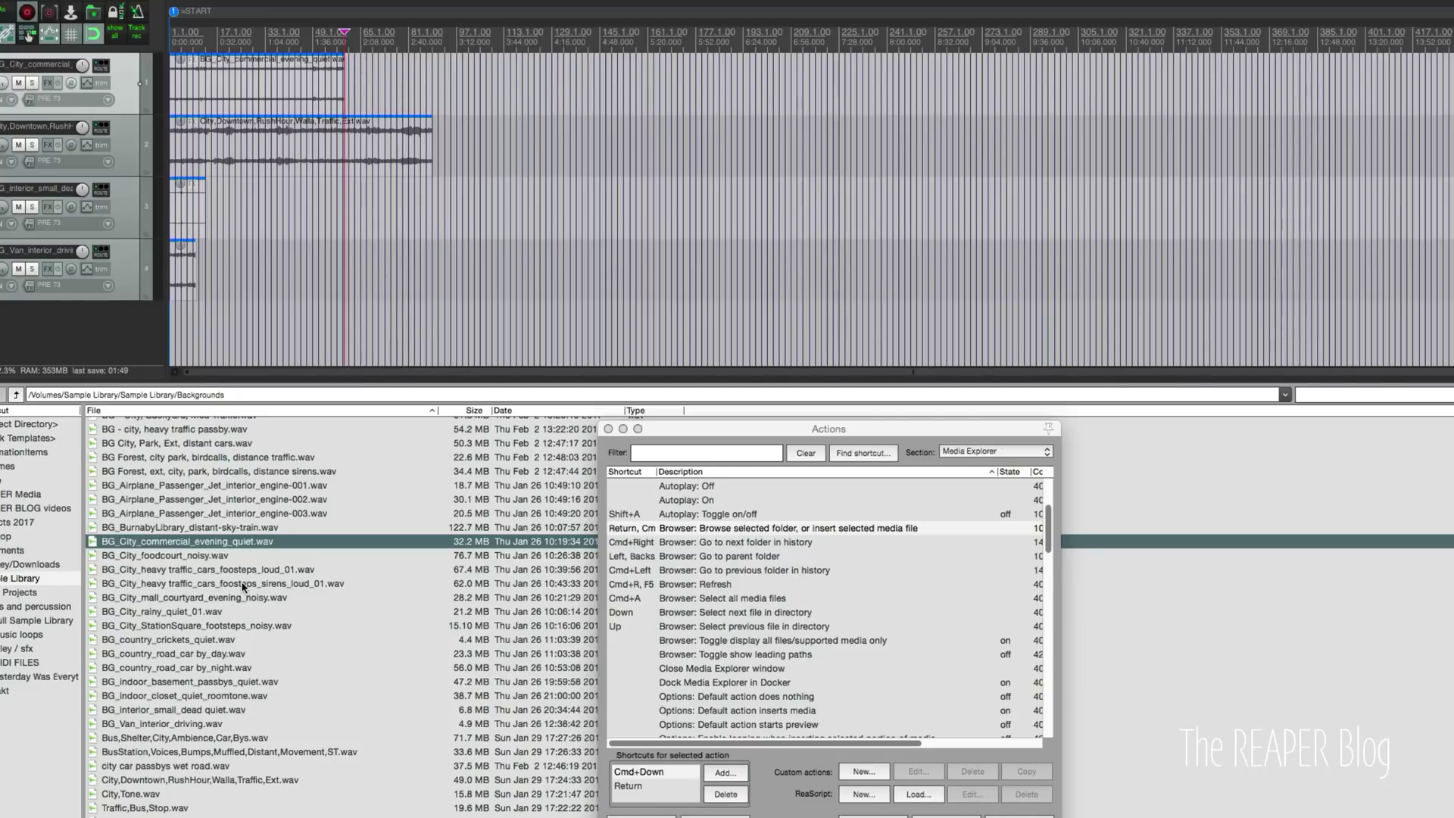
key(Down)
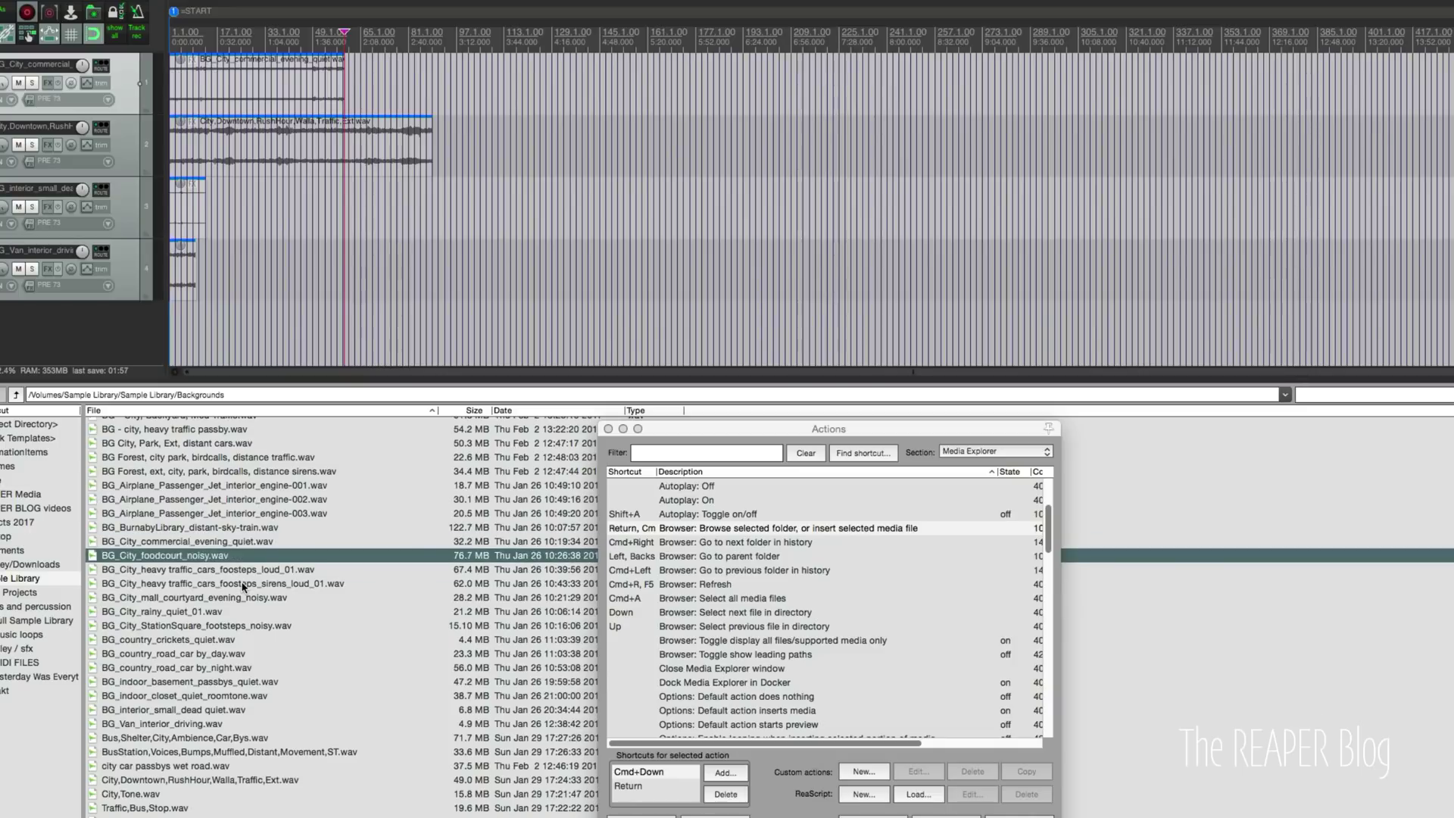
key(Return)
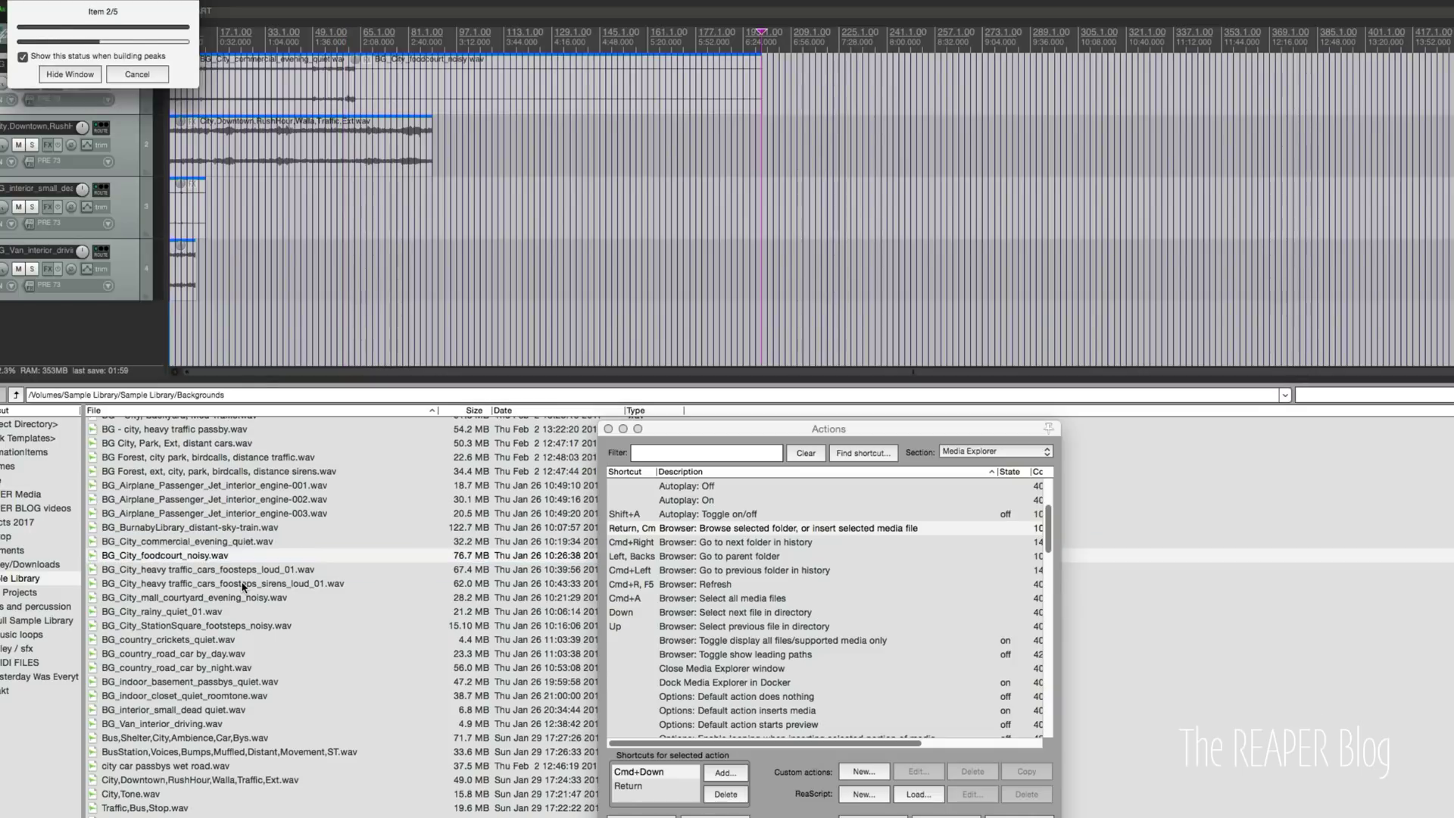
key(Down)
key(Down)
key(Return)
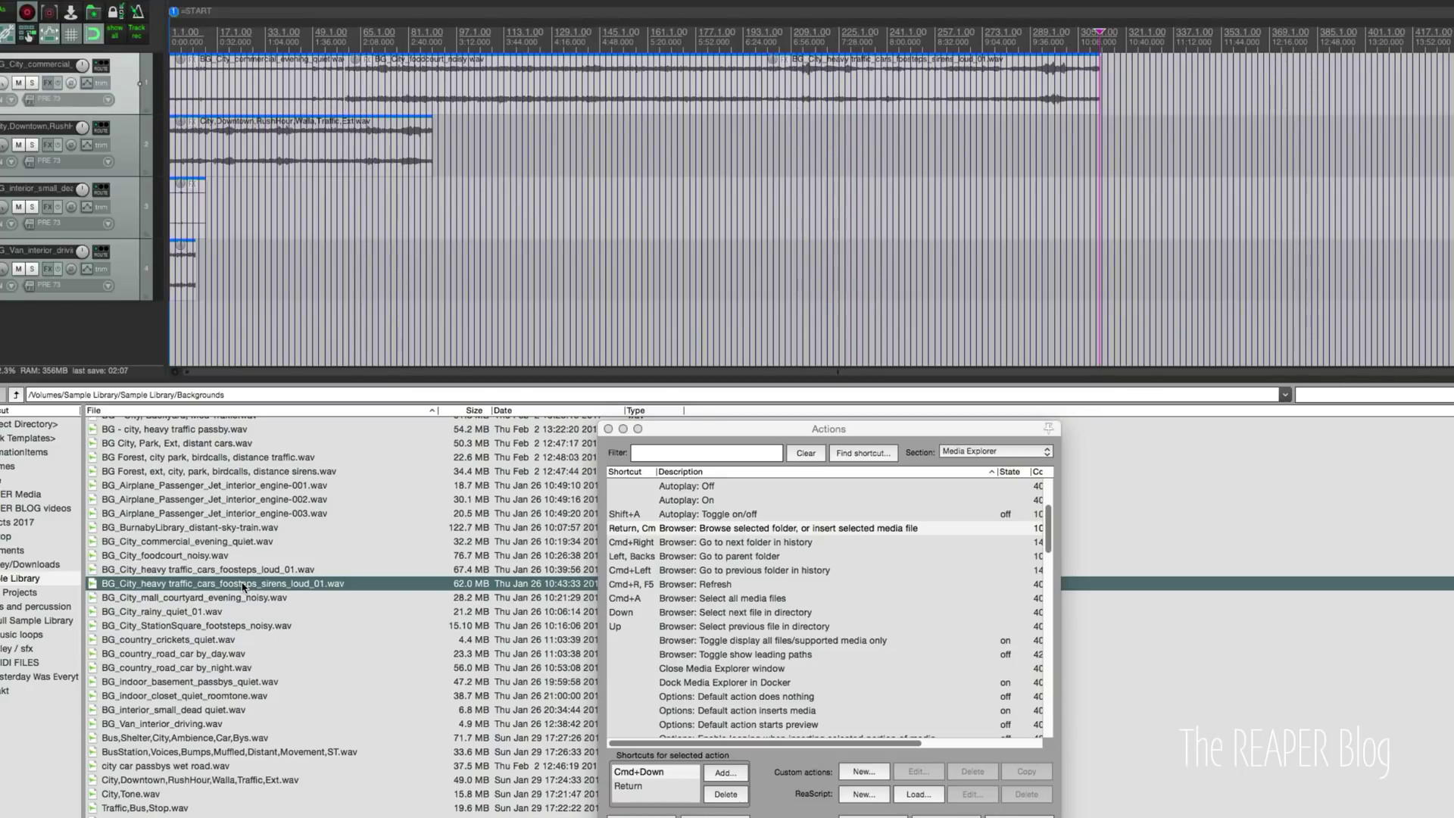
Insert BG_City_mall_courtyard_evening_noisy.wav on a new track with Cmd+Down
key(Down)
key(super+Down)
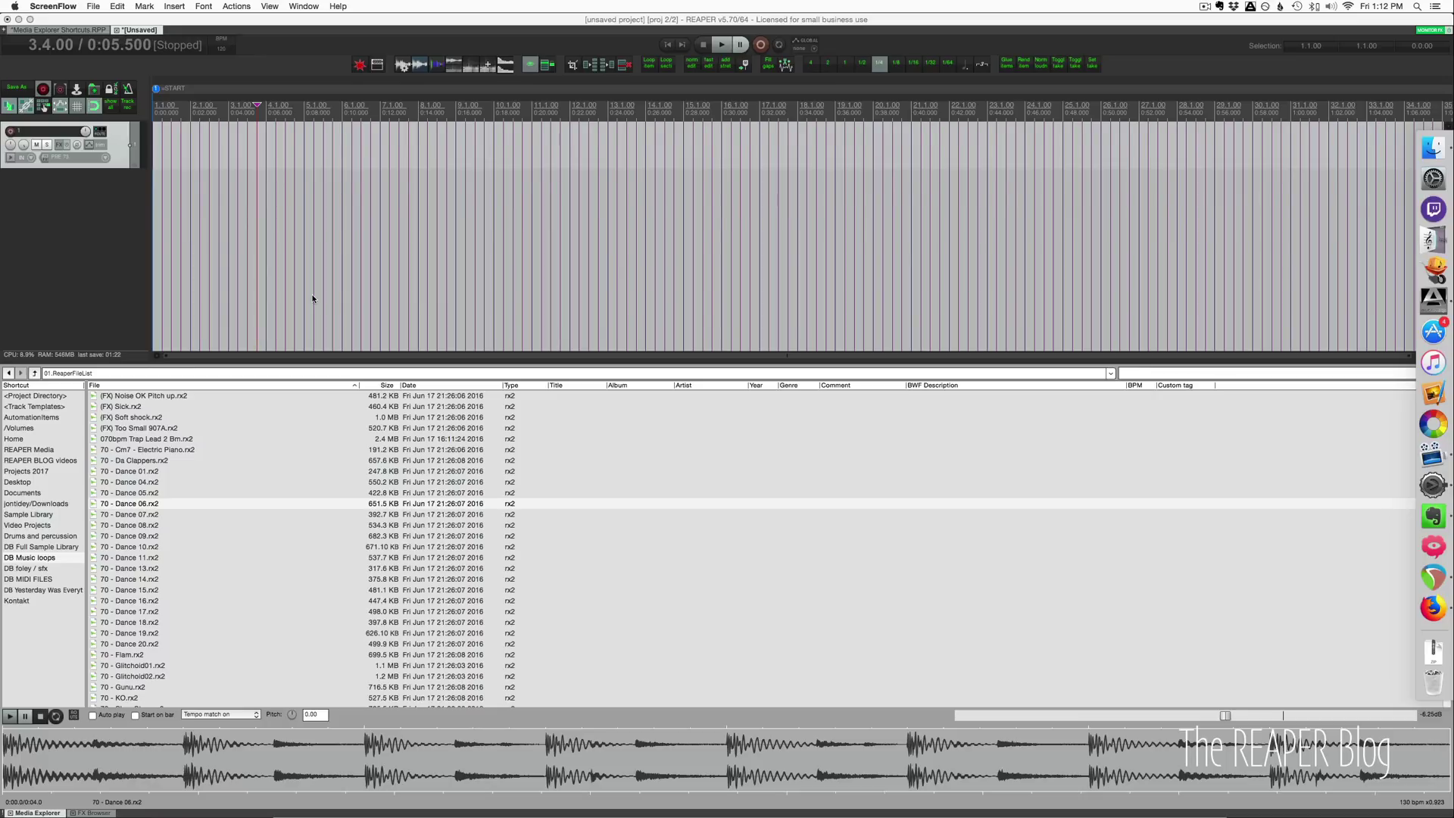
Turn on auto play, preview Dance 07 and Dance 08, and insert Dance 08 on a new track
click(162, 504)
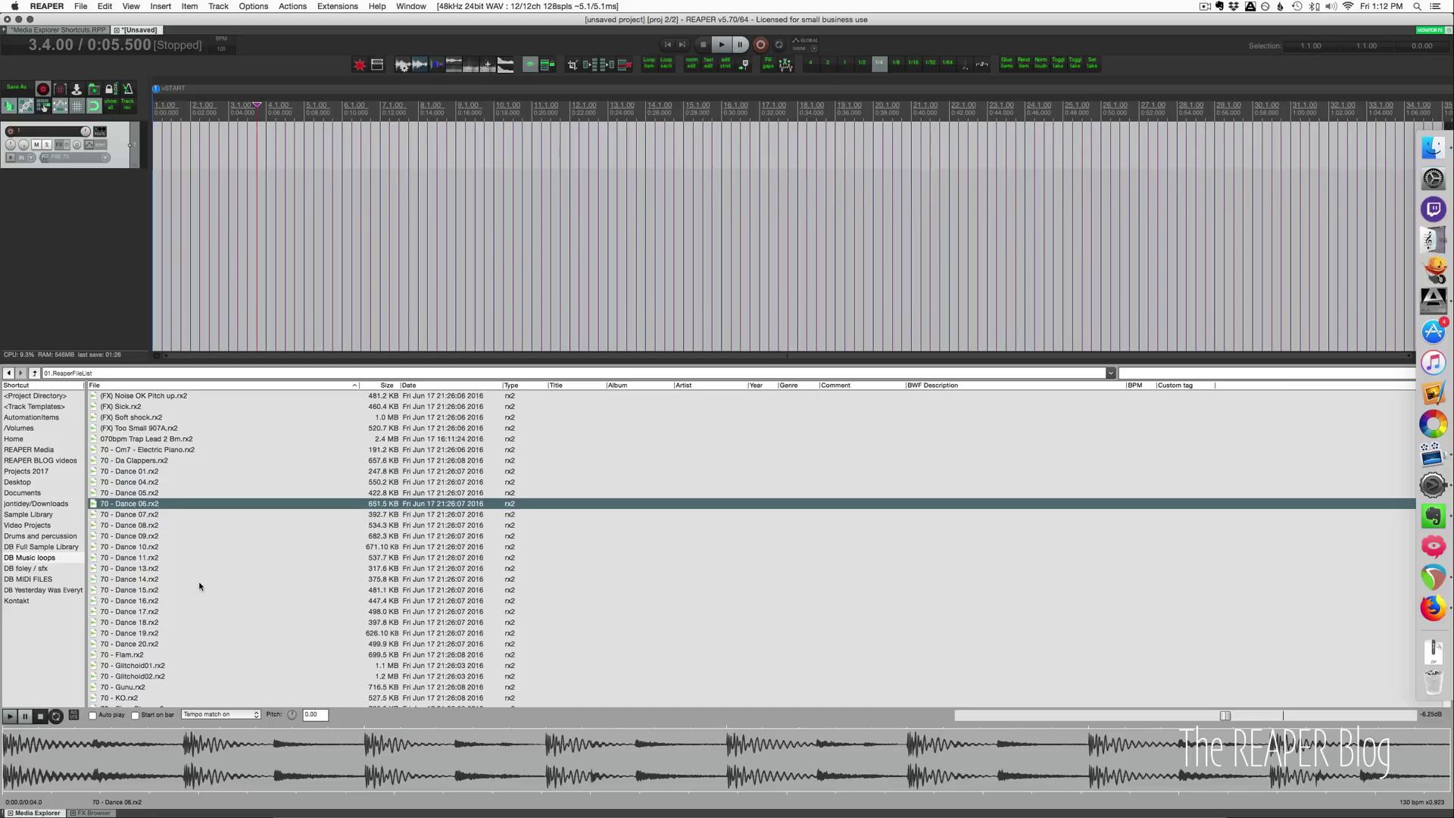
key(a)
key(Down)
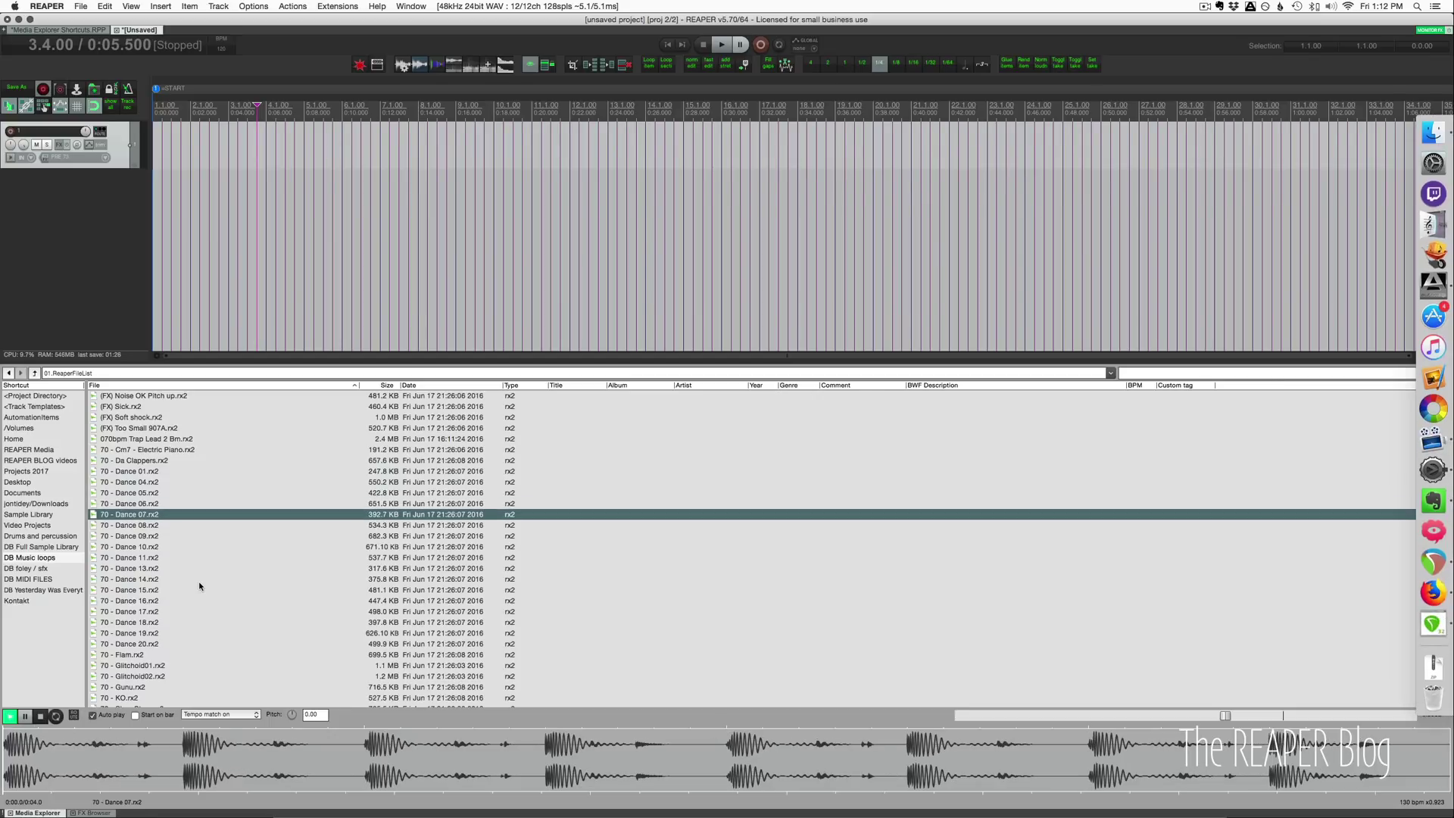
key(Down)
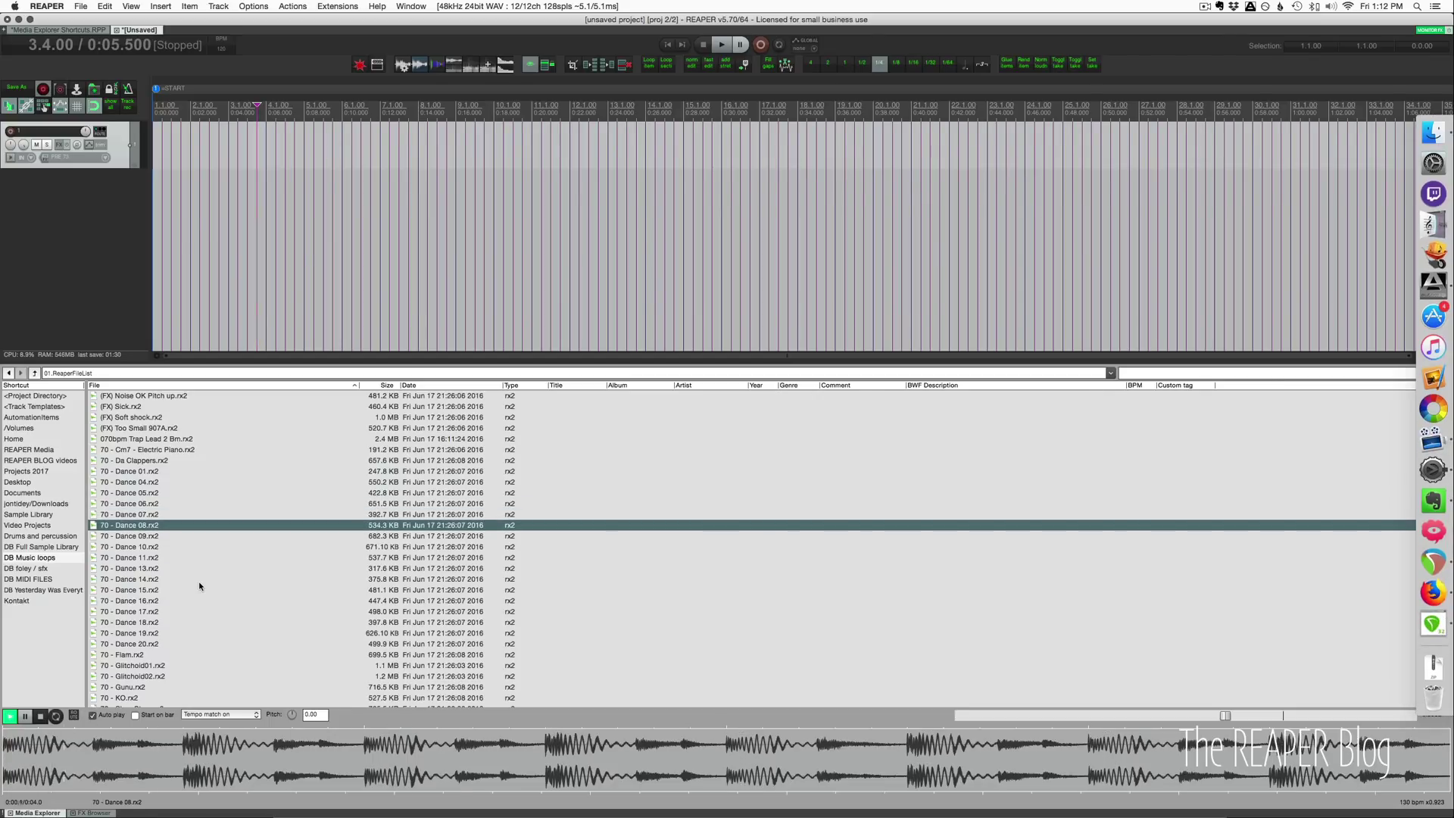
key(space)
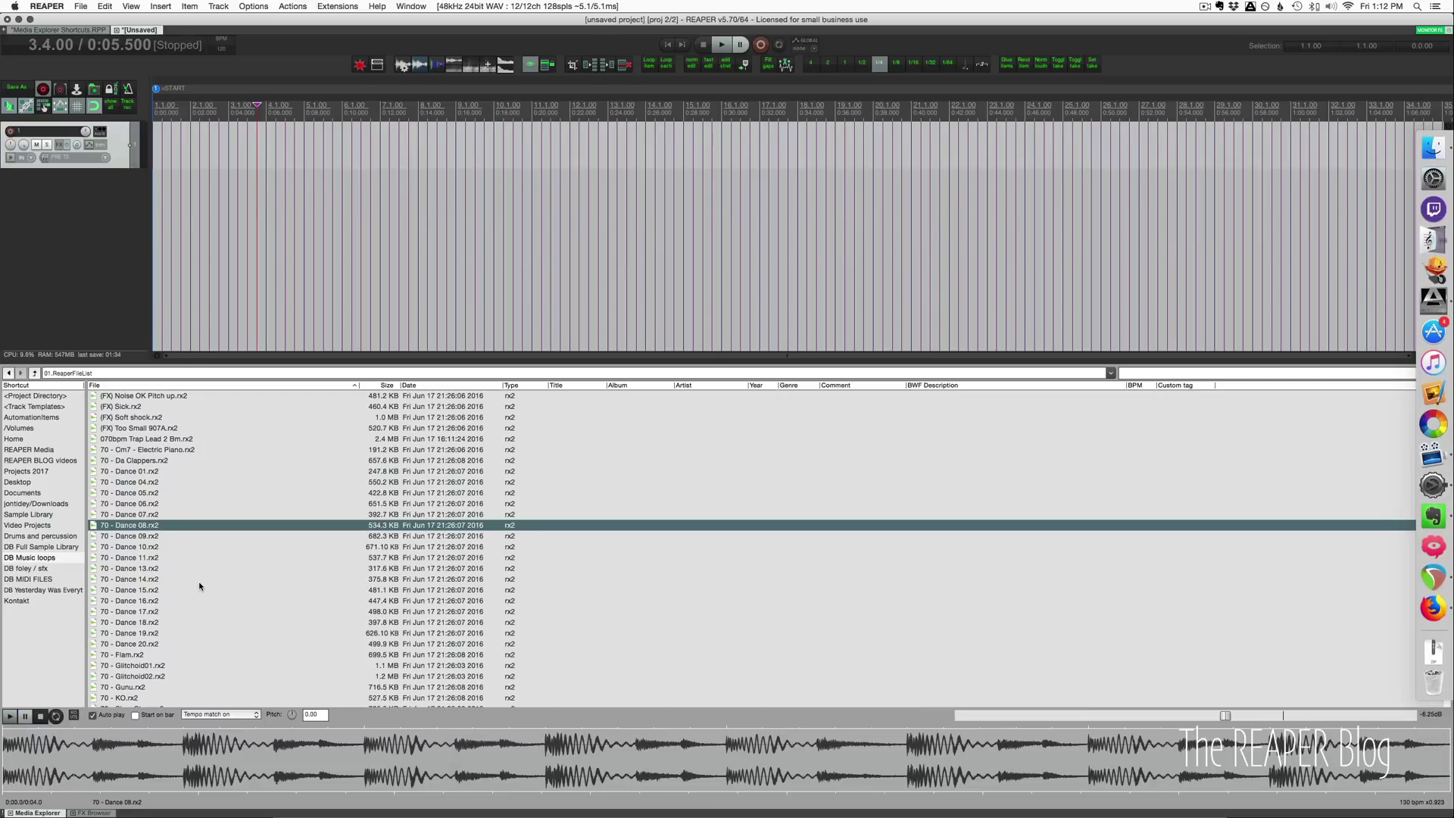
key(Return)
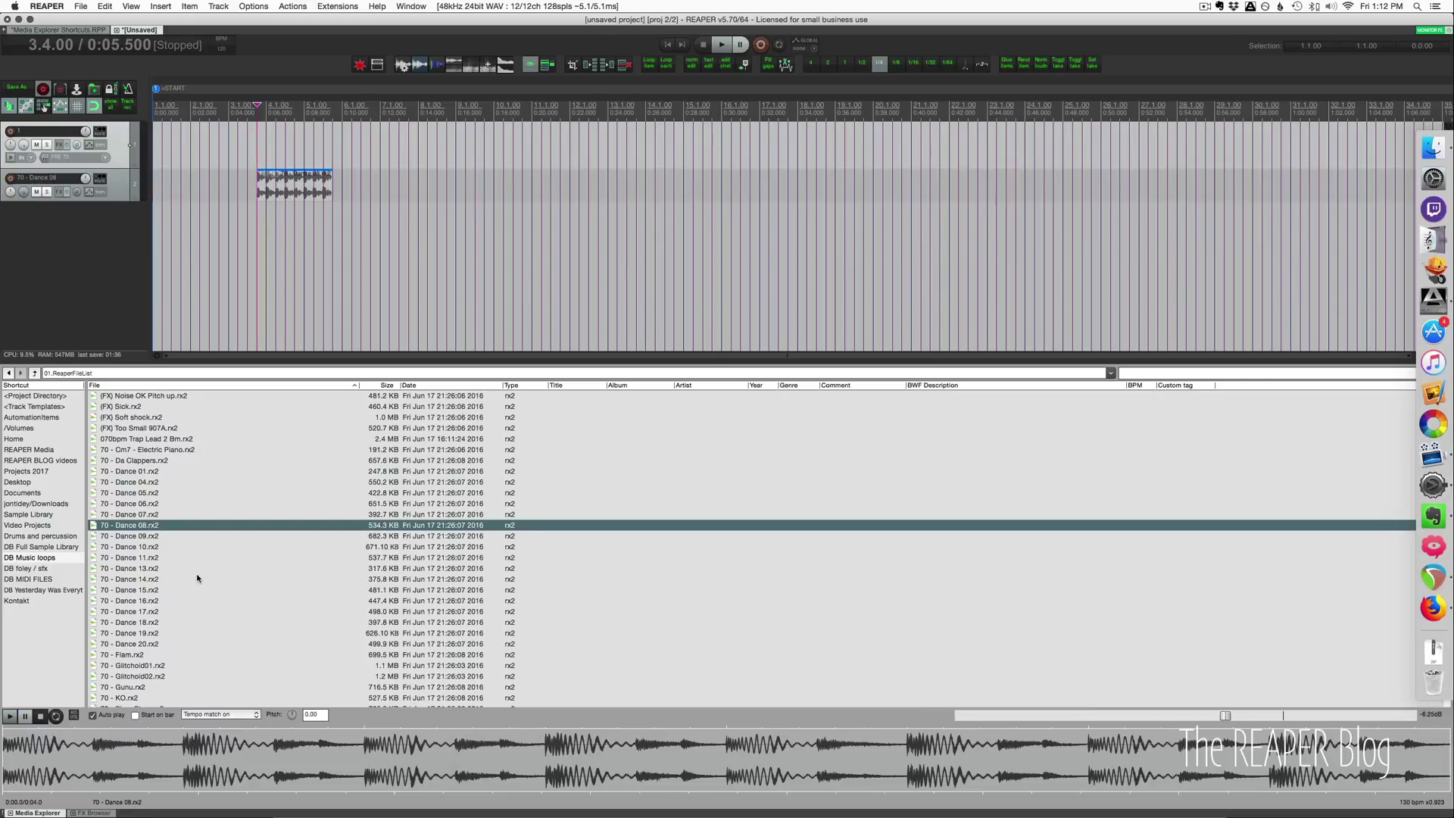
Insert Dance 13 on a new track, then chain Dance 17 and Dance 18 on the selected track
click(199, 570)
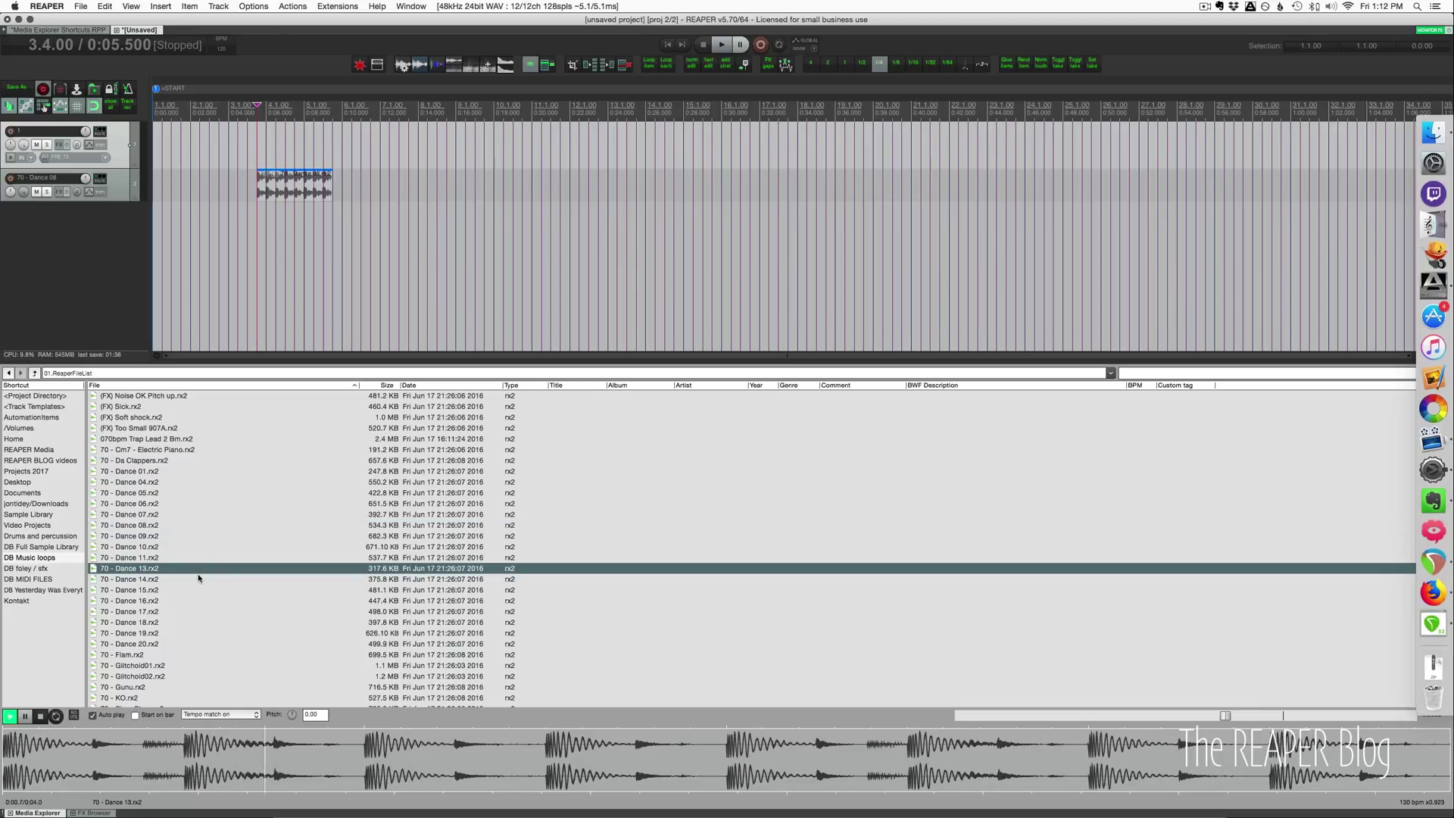
key(Return)
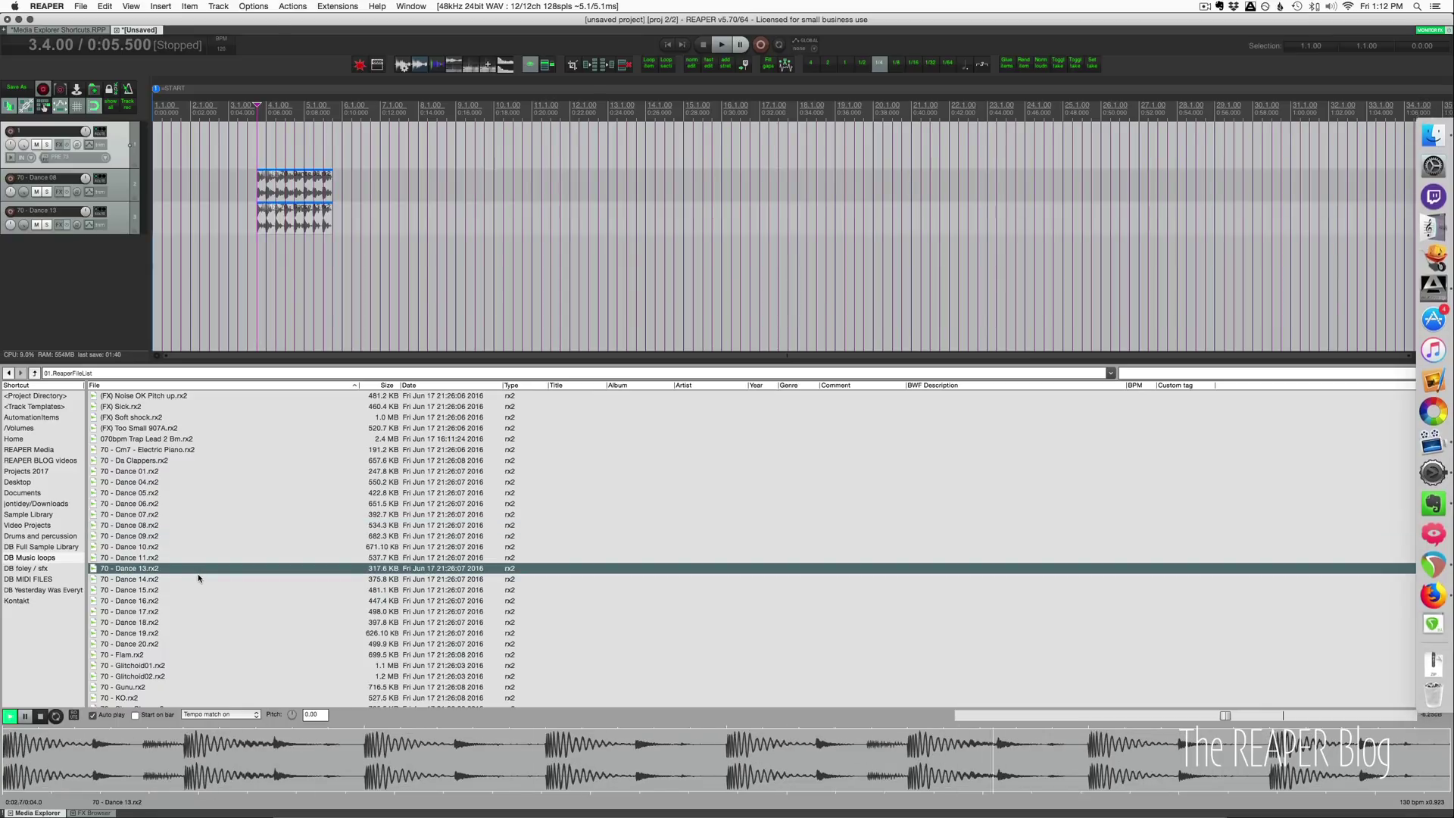
click(187, 612)
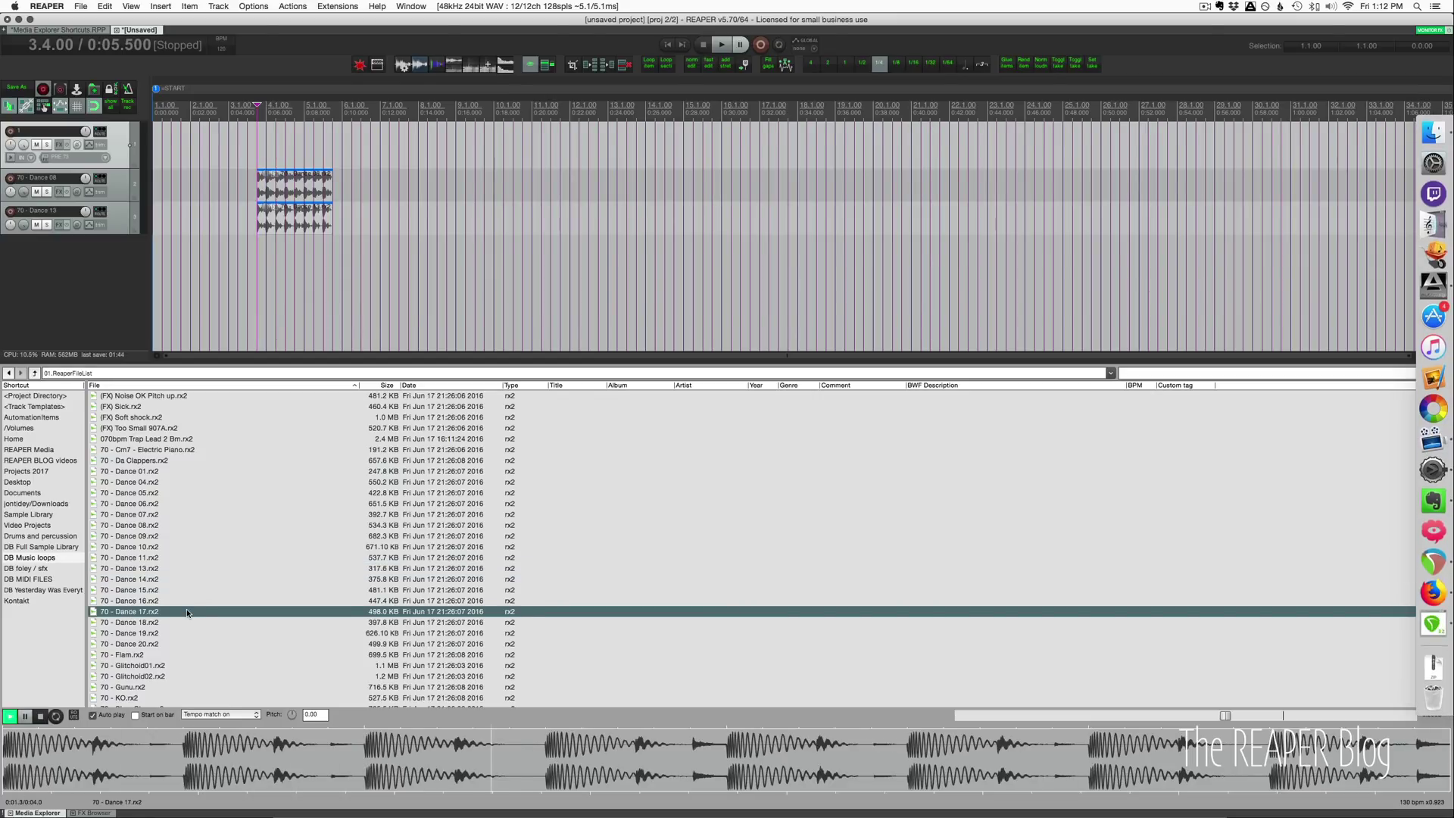
key(Return)
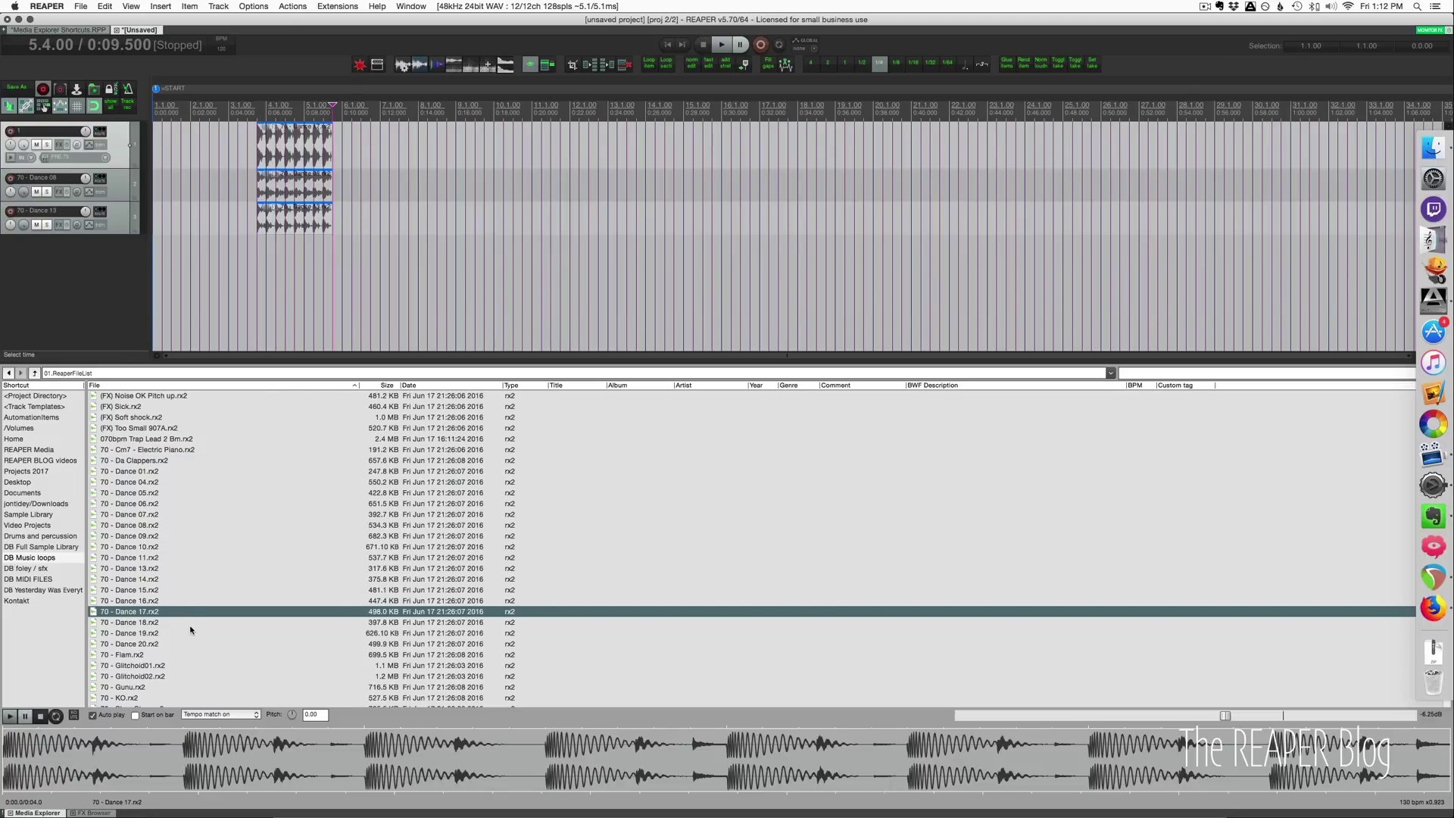
click(189, 623)
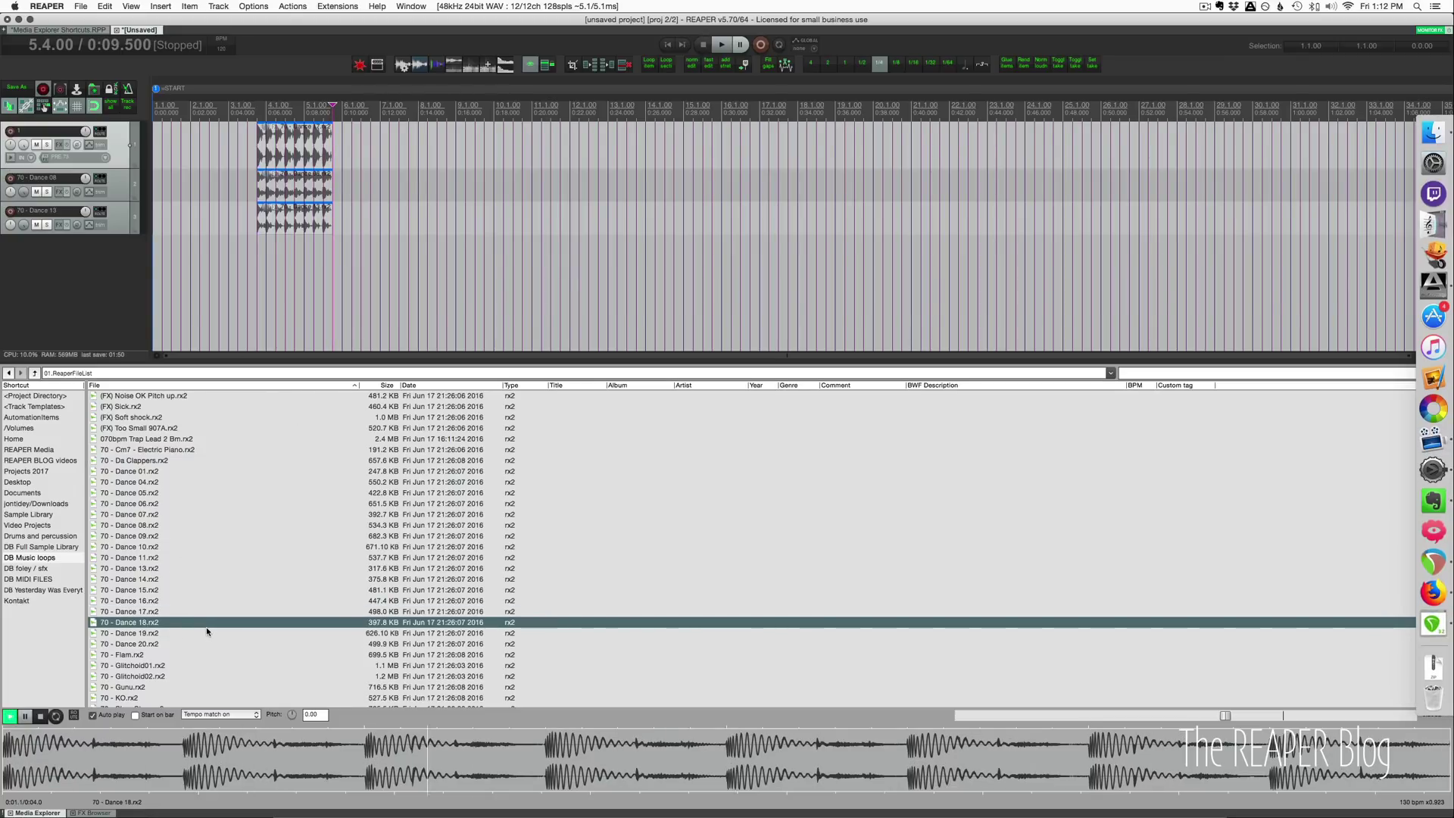
key(Return)
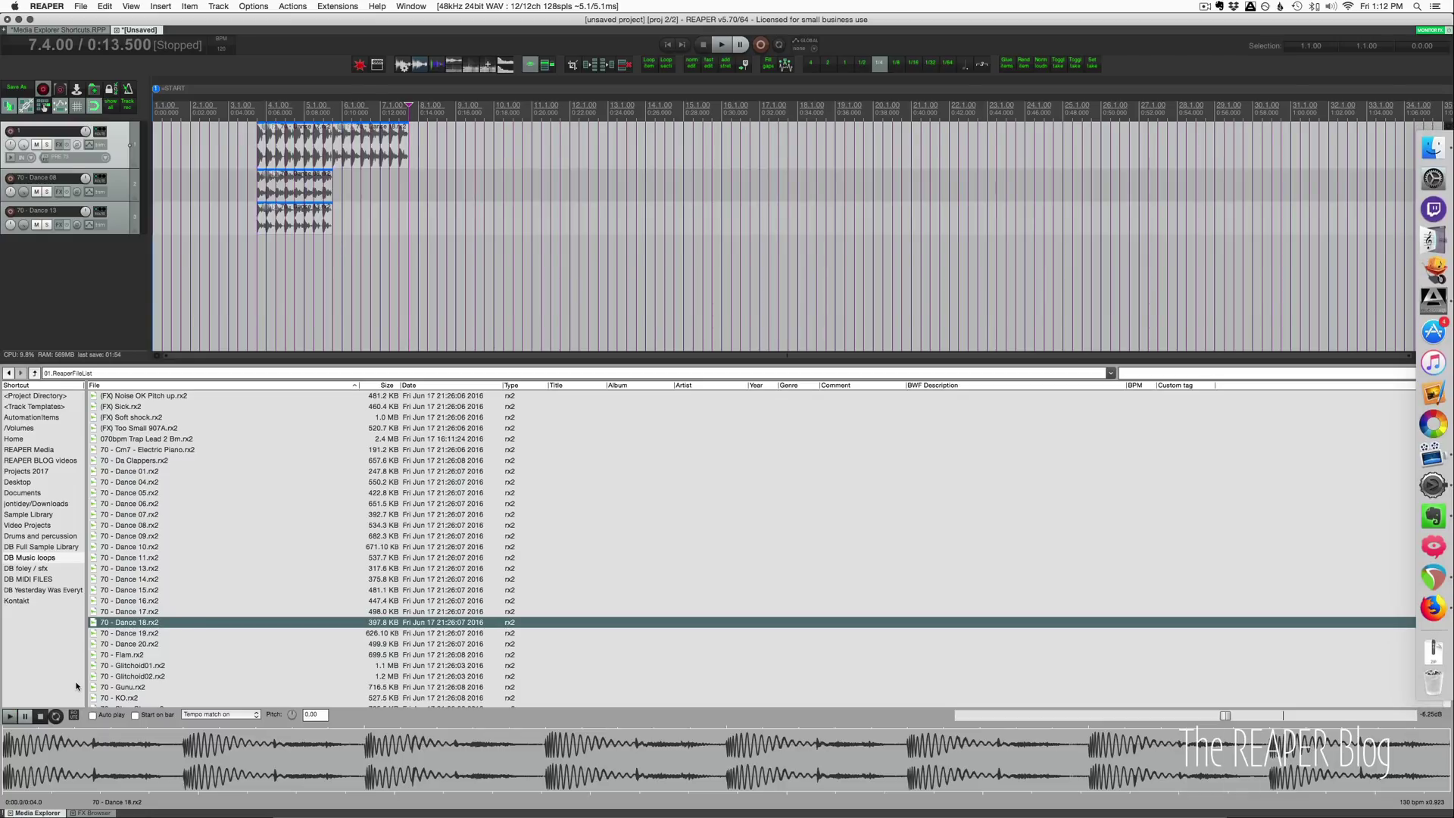
key(question)
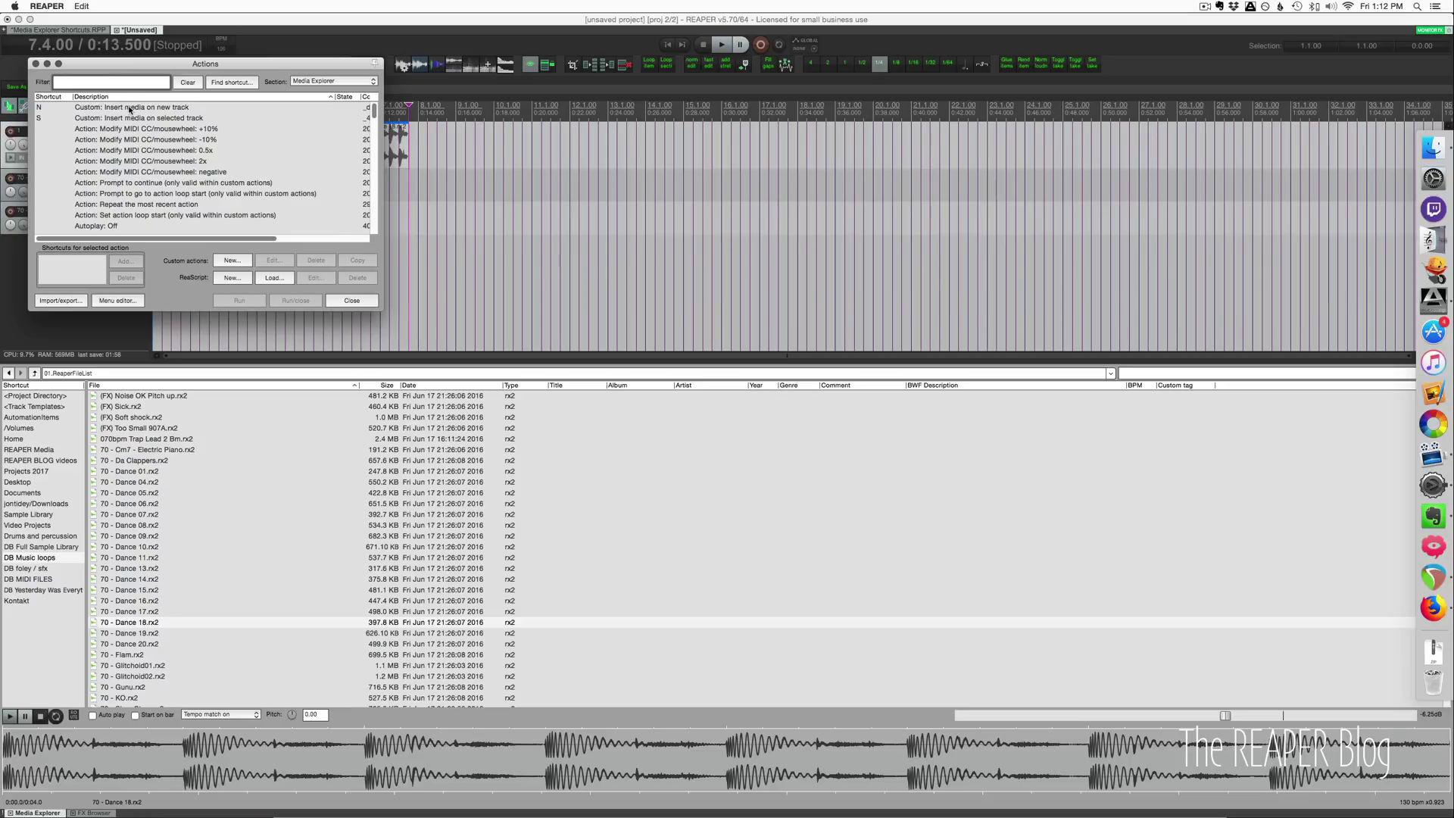
Open the custom insert-on-new-track and insert-on-selected-track actions in the editor to inspect their steps
click(129, 108)
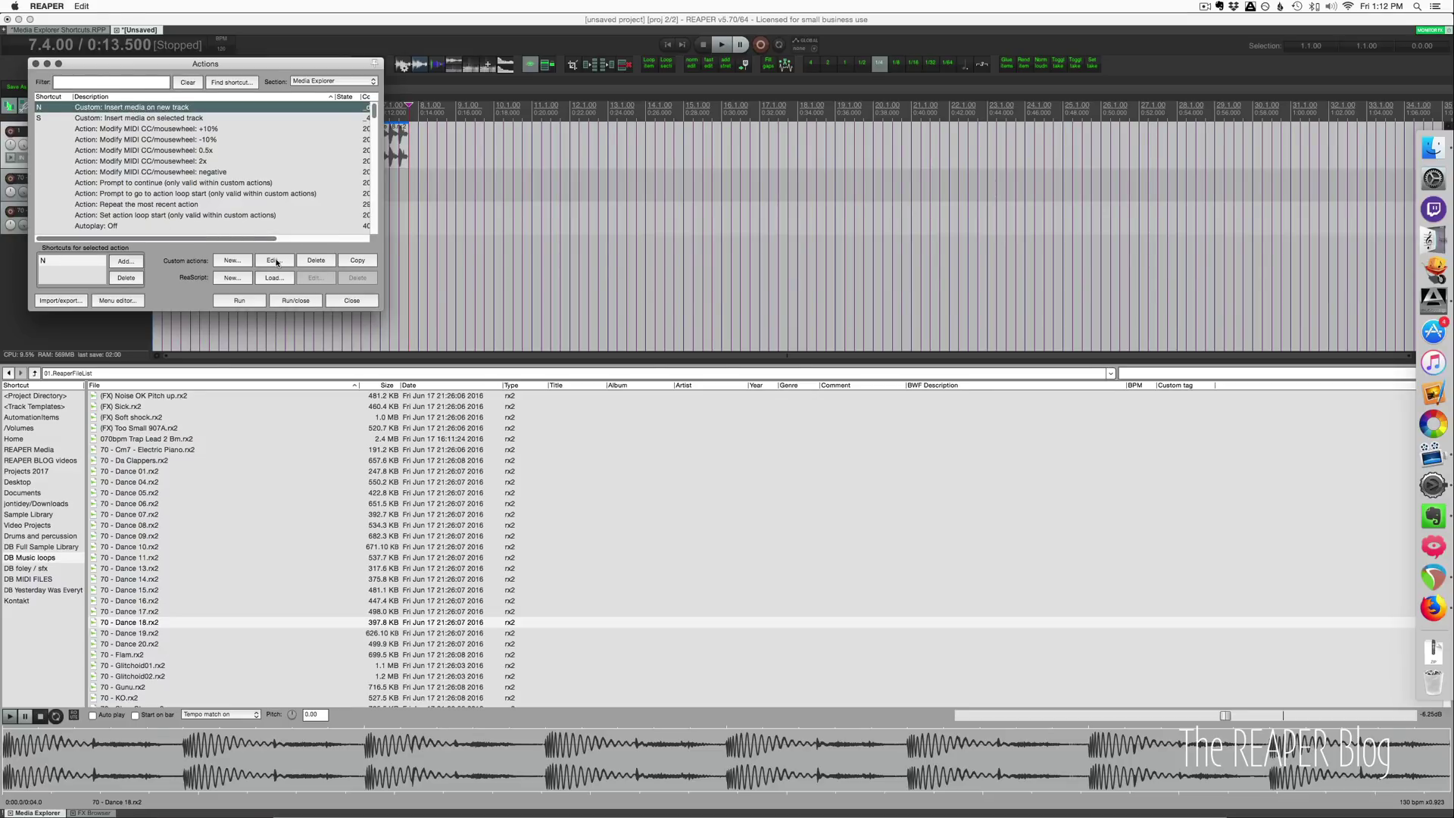
click(272, 261)
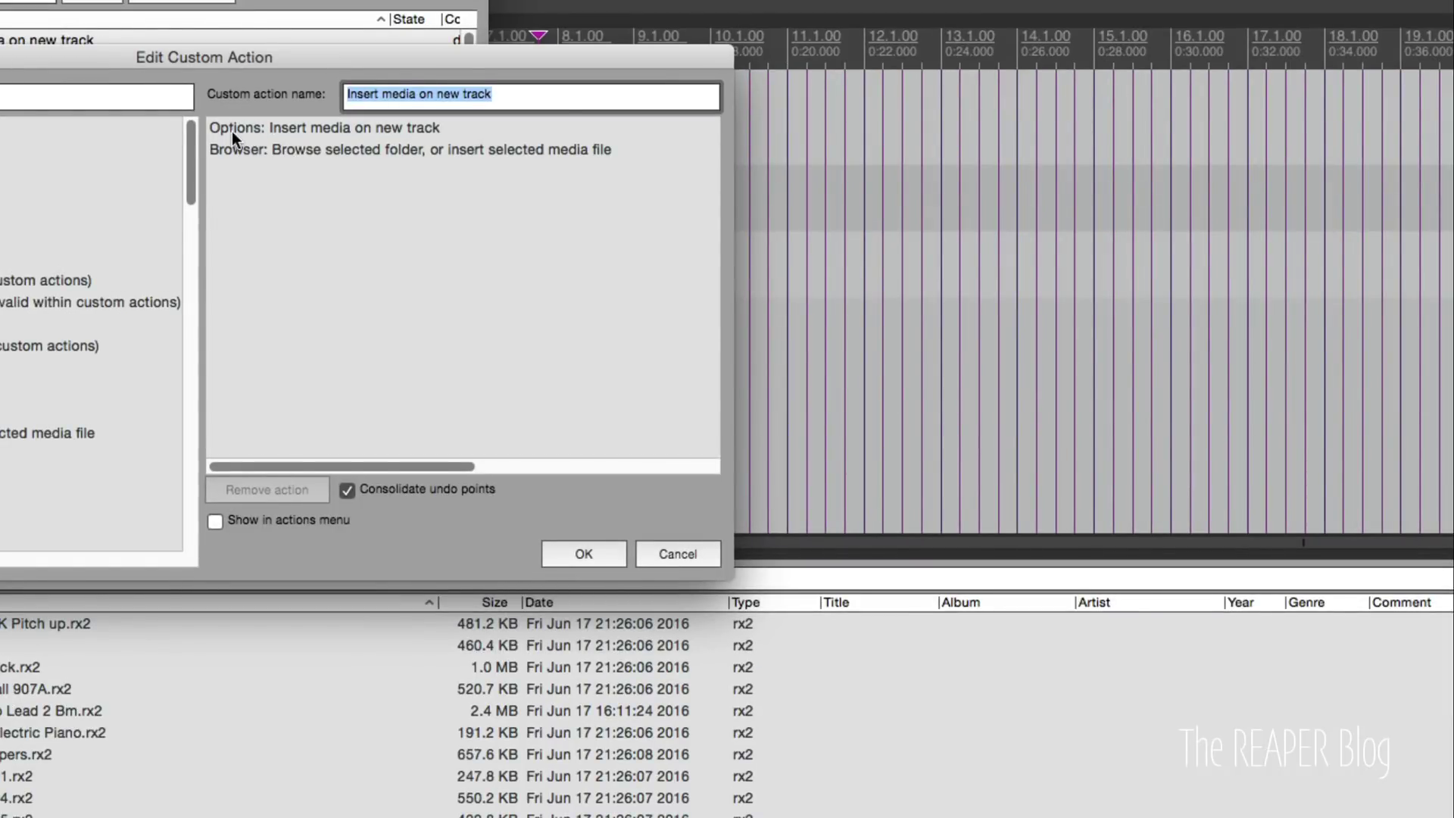
click(578, 155)
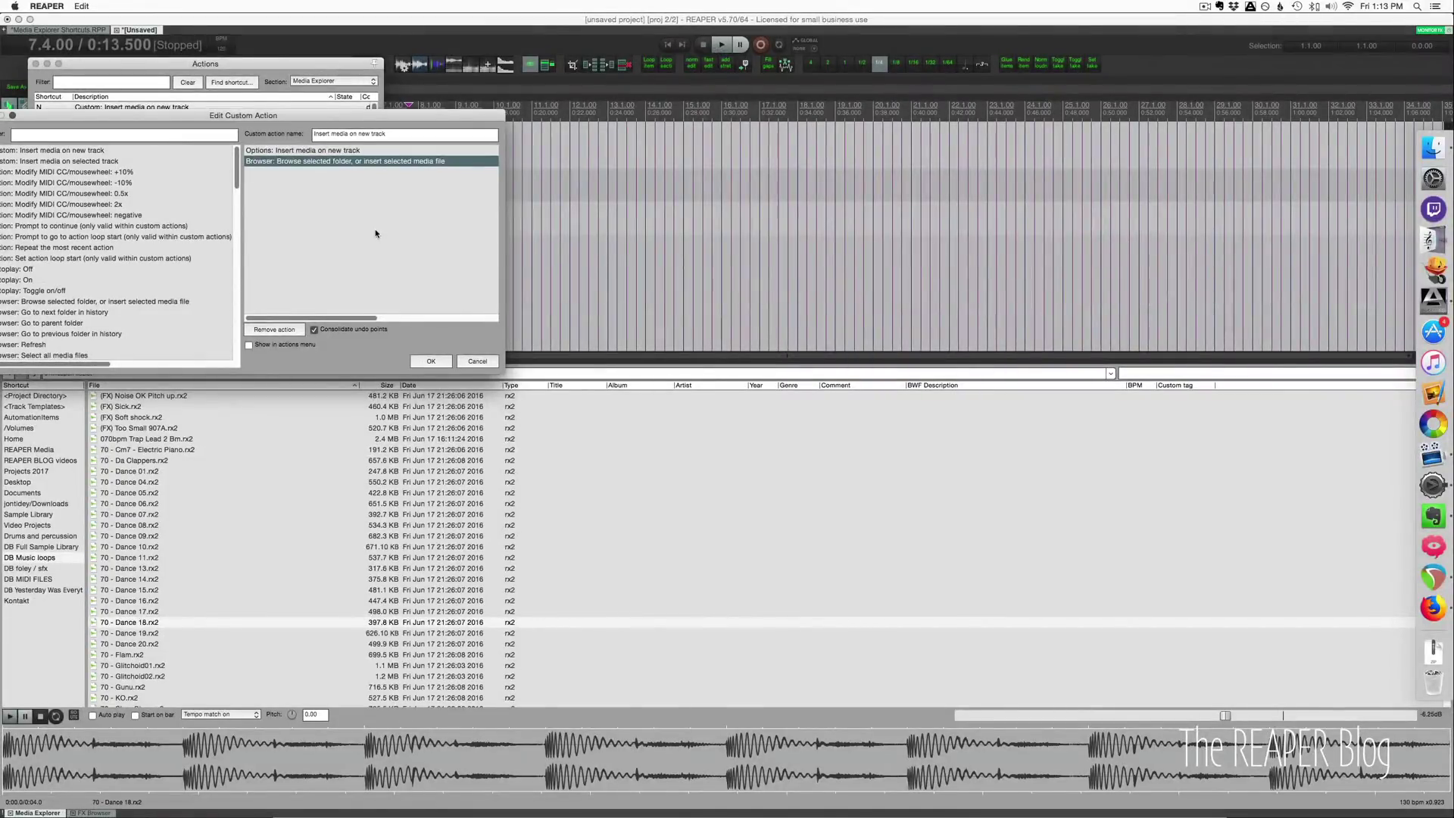
click(477, 361)
click(203, 118)
click(274, 260)
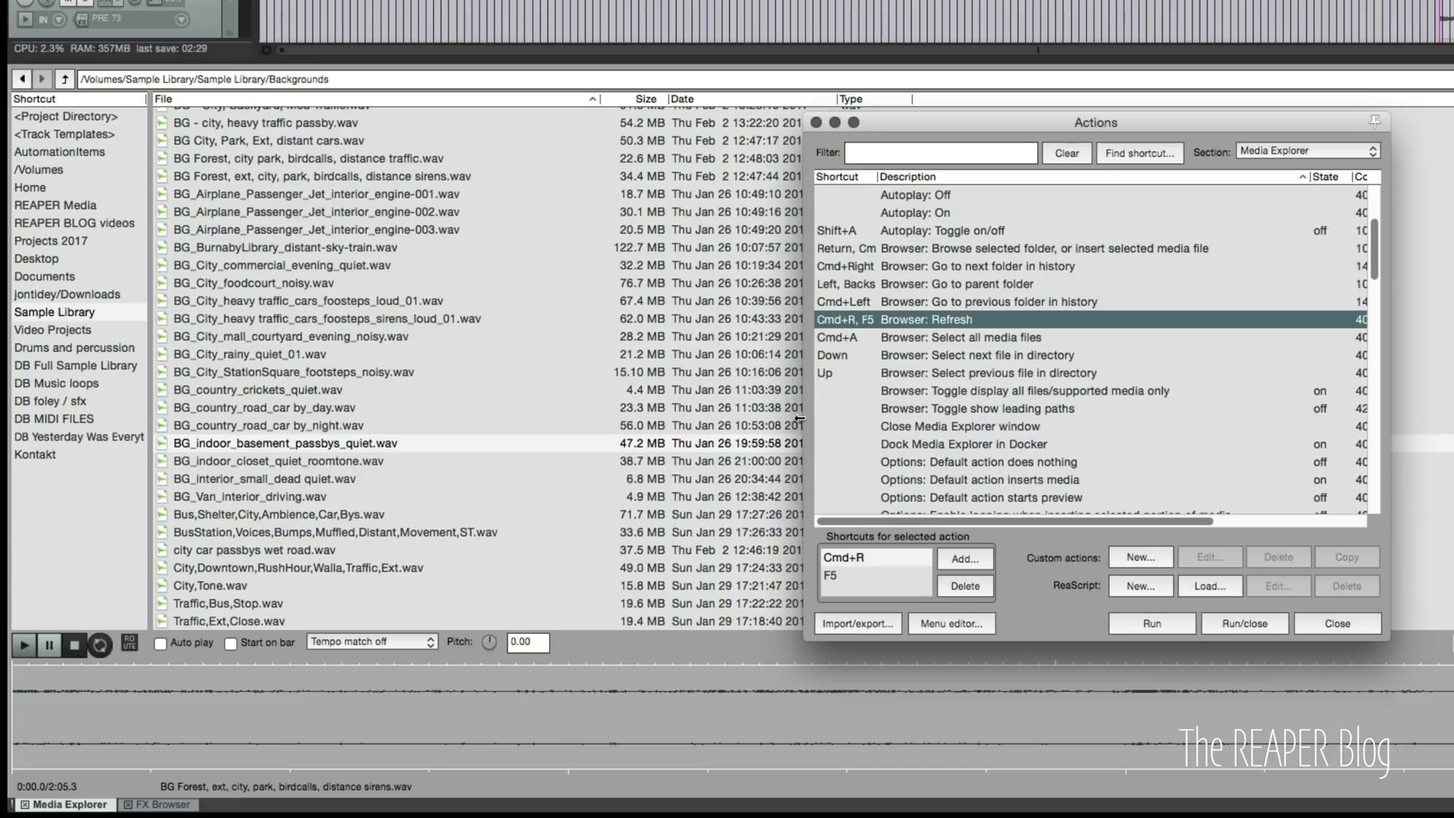
Select the StationSquare footsteps recording in the Media Explorer file list
click(385, 371)
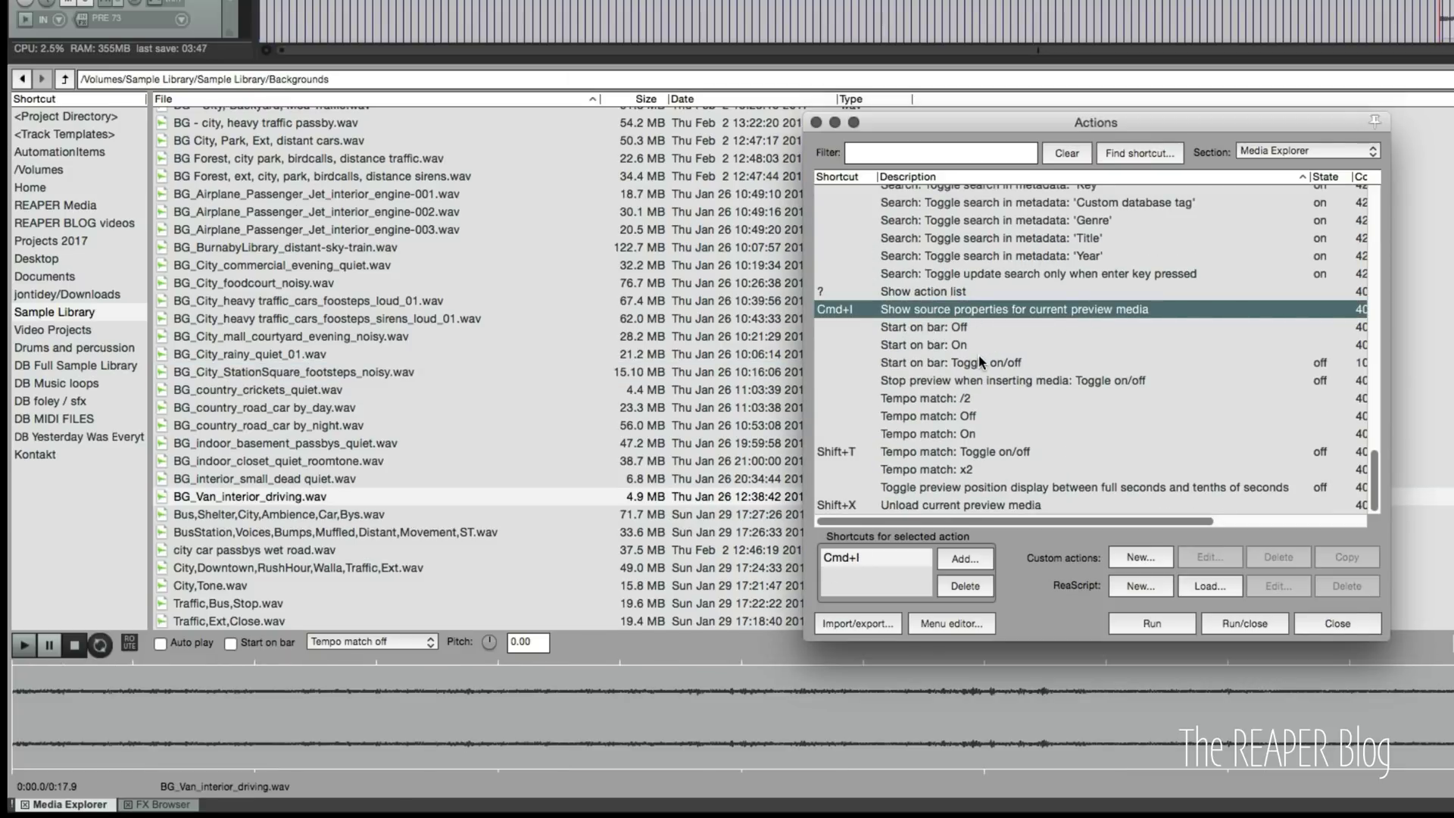
click(299, 726)
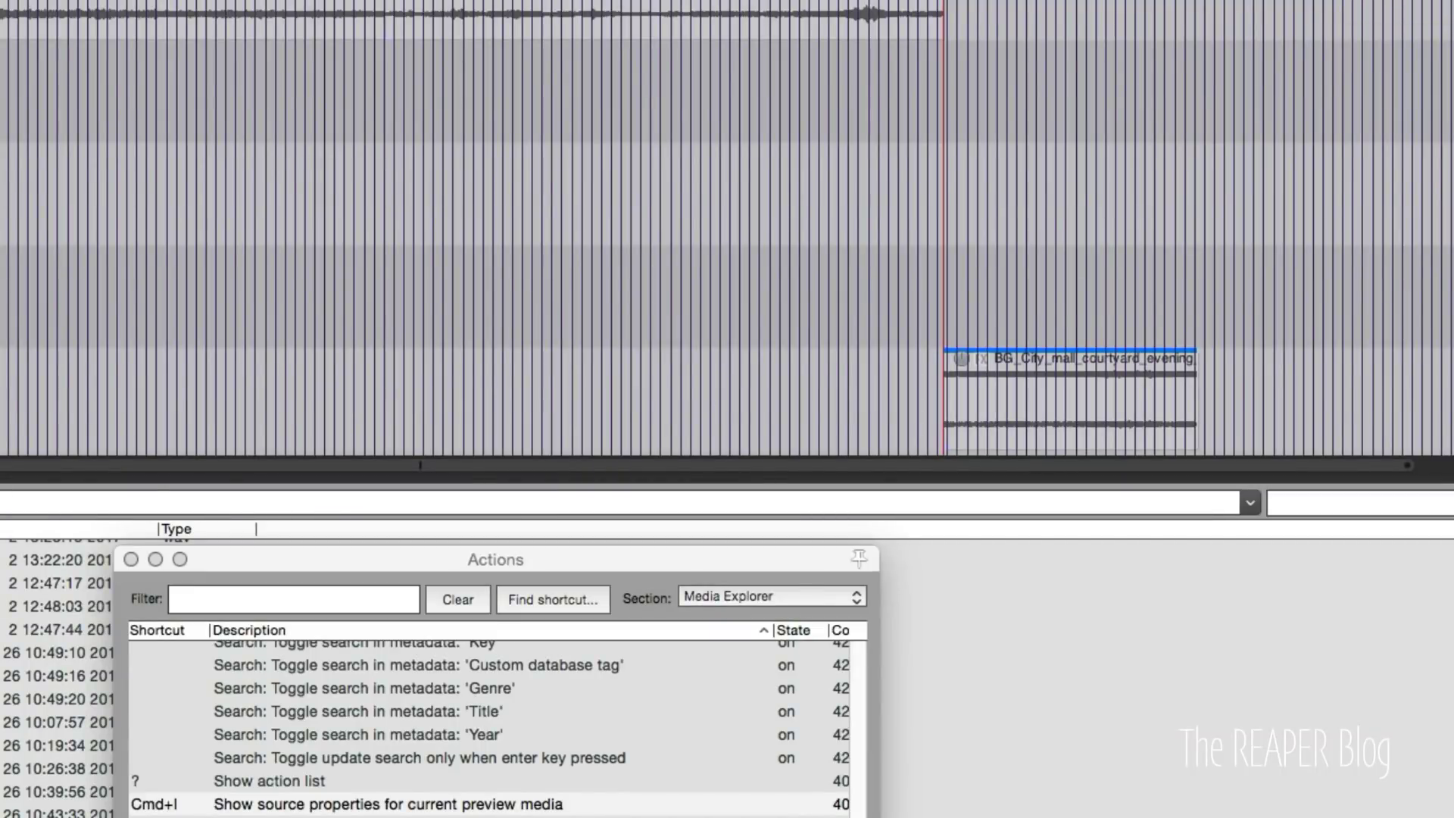
key(super+i)
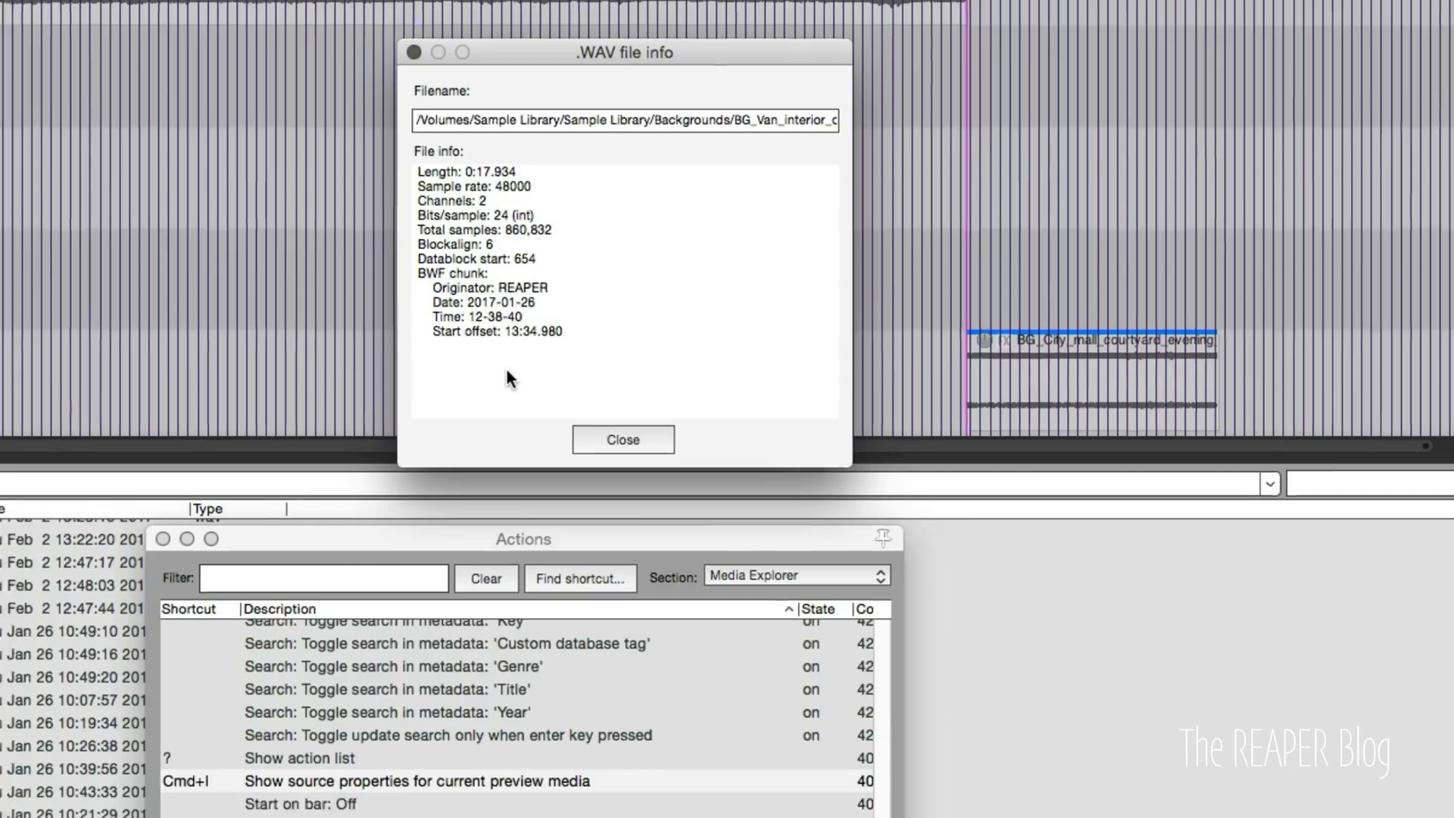
click(596, 459)
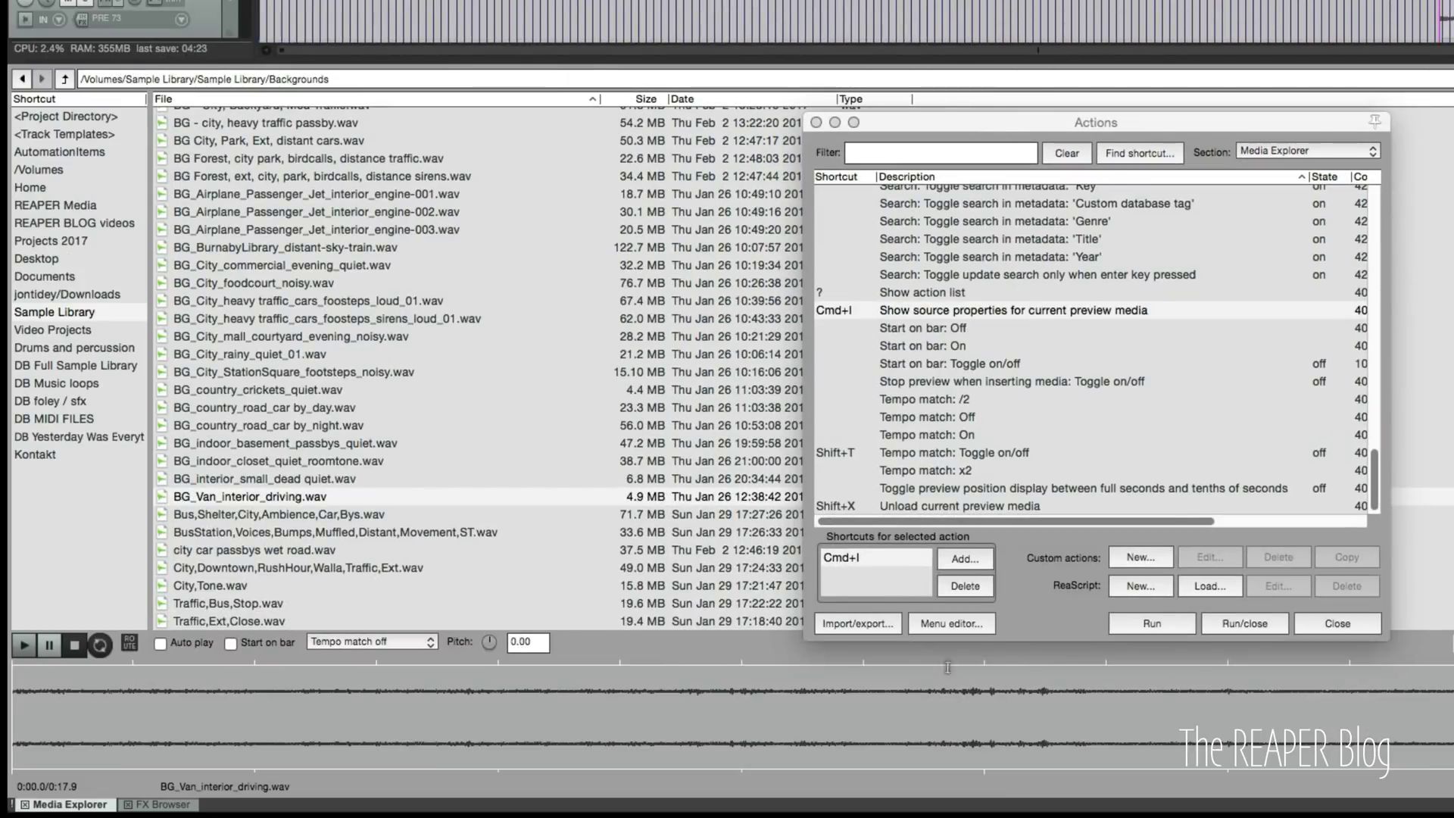
Check the waveform's insert/unload menu without choosing, then unload the van preview with Shift+X
right_click(257, 693)
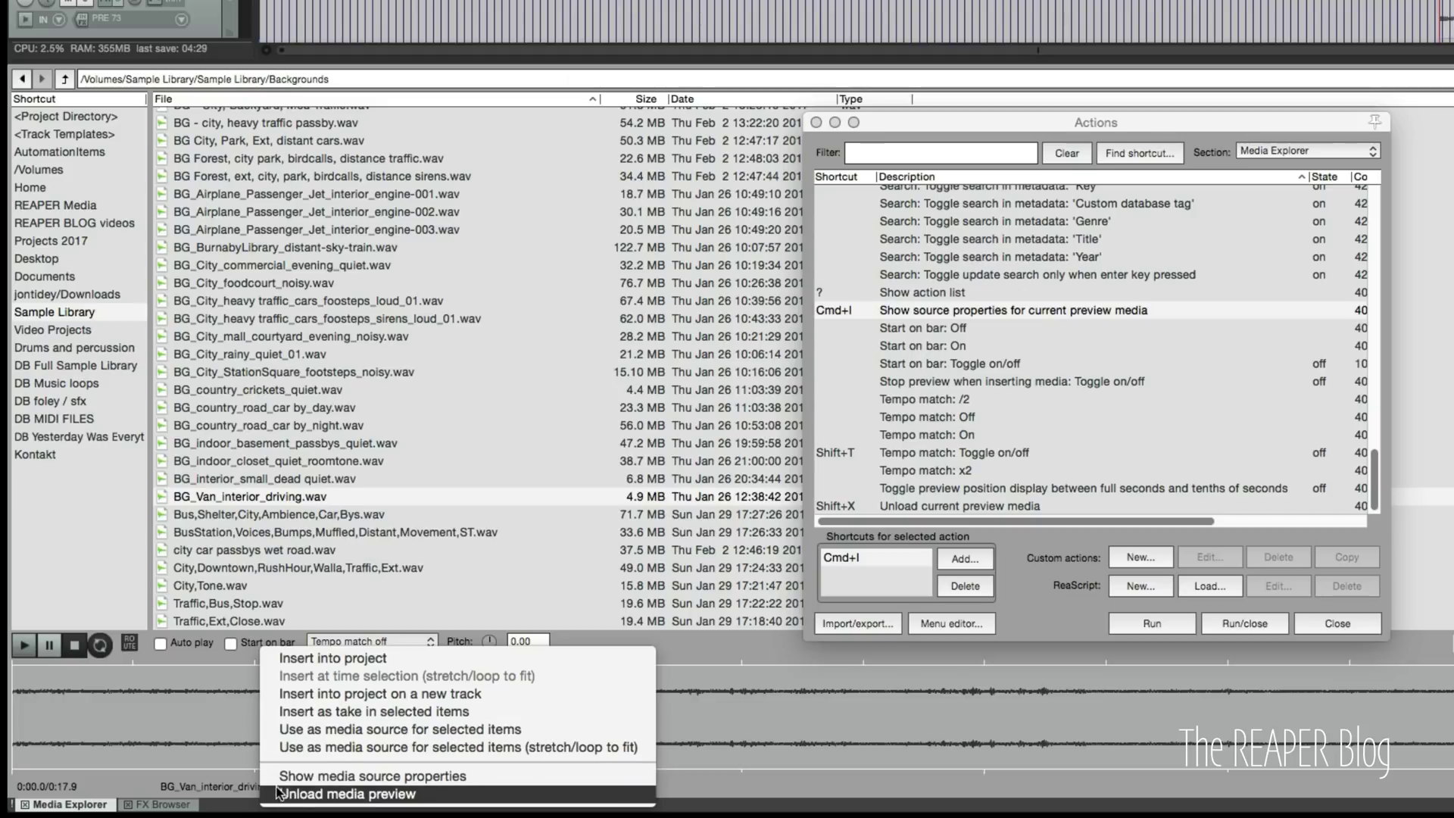
click(225, 695)
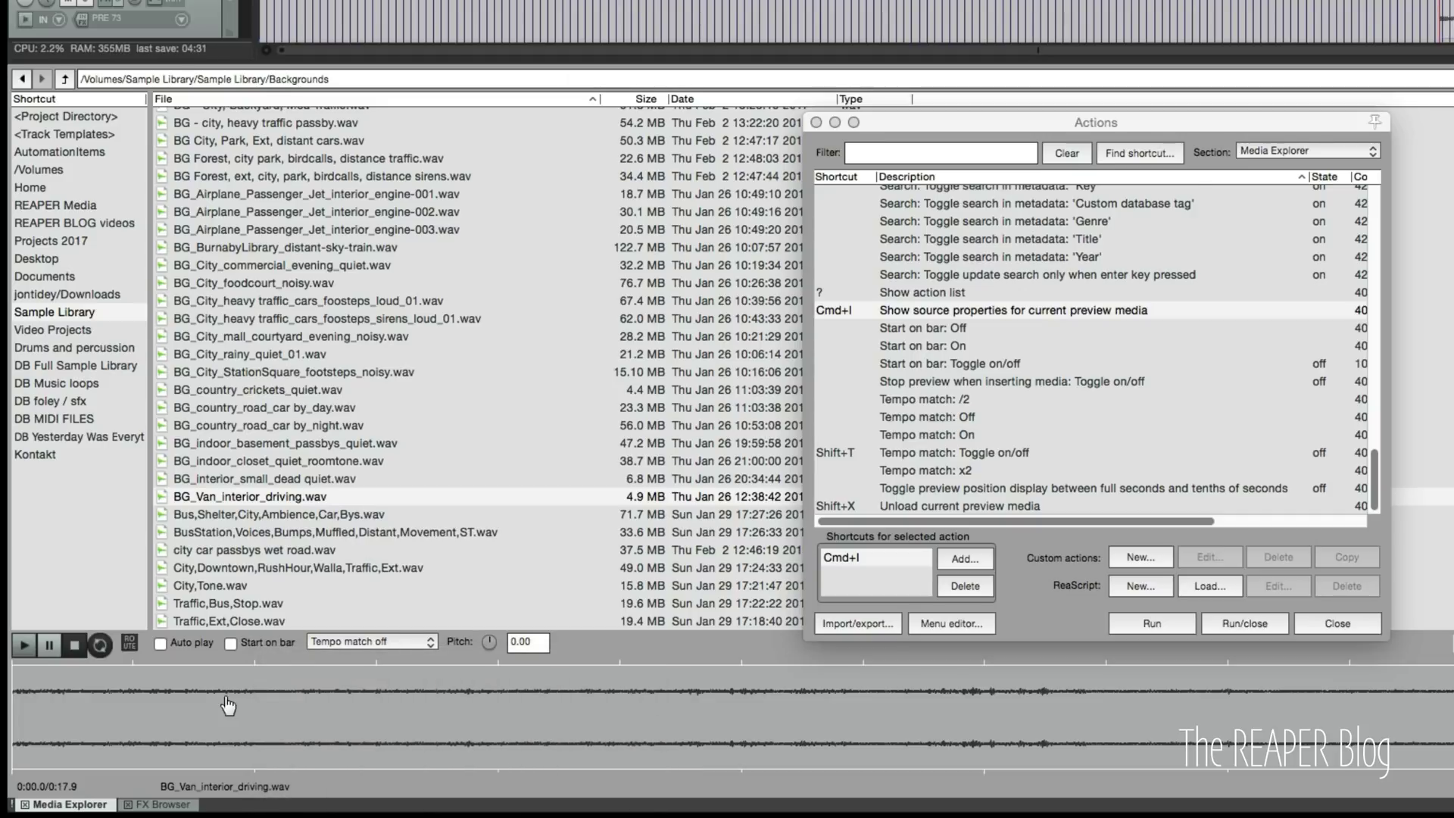
key(shift+x)
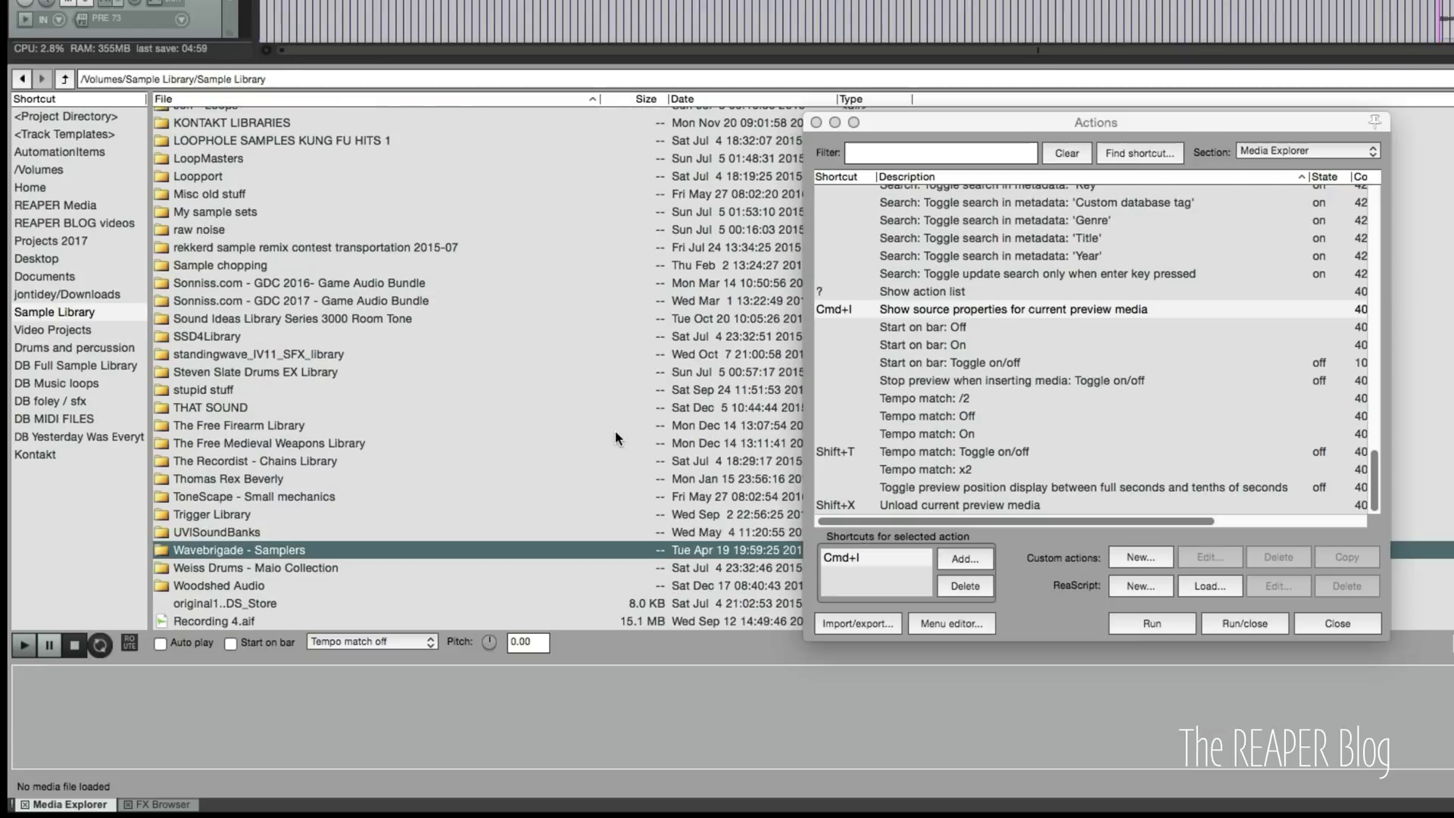
Open Woodshed Audio > Shaker & Tambo > Loops > Tambourine Loops - Straight 110bpm > Bright
key(Up)
key(Up)
key(Down)
key(Down)
key(Down)
key(Down)
key(Return)
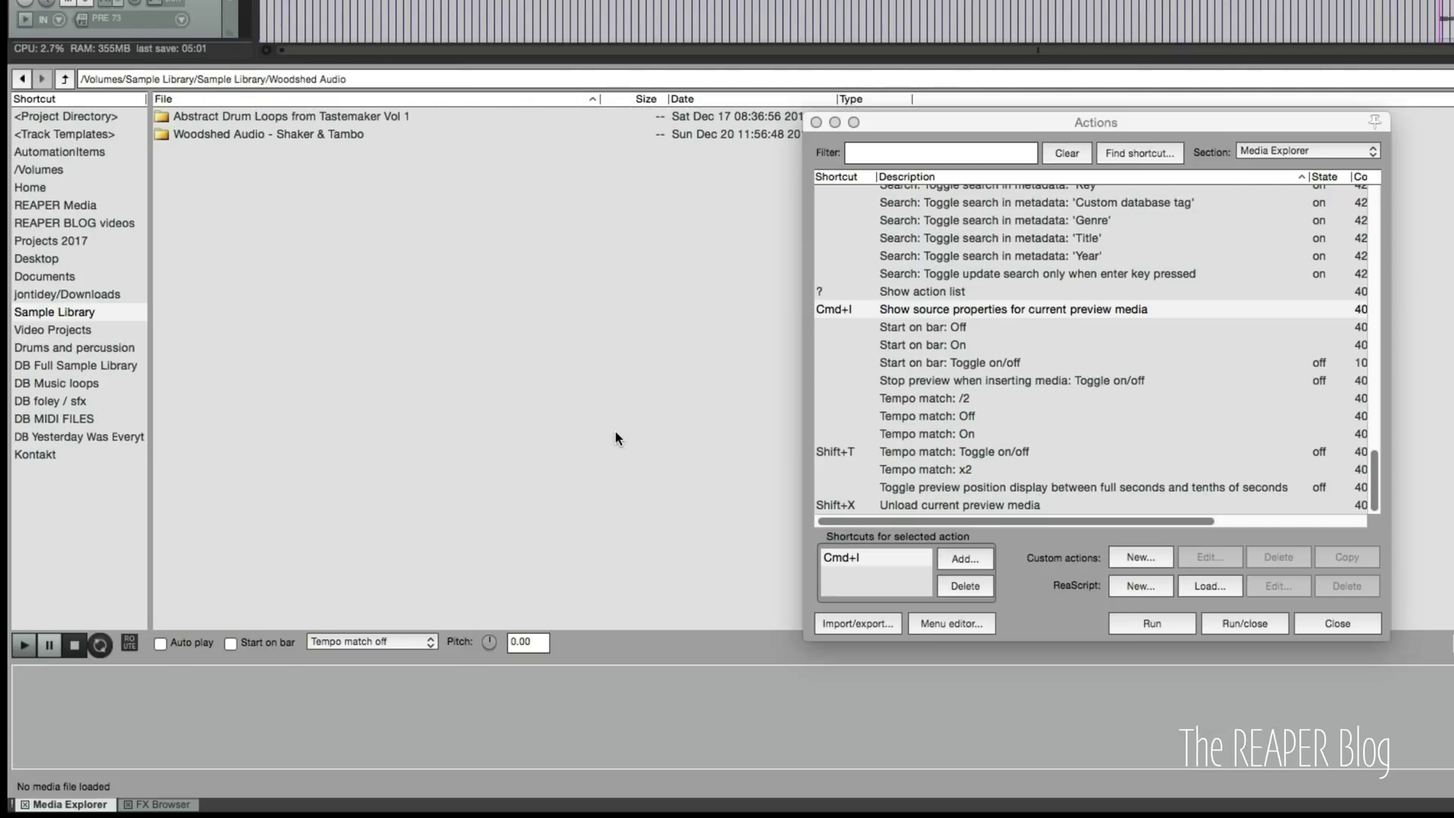
key(Down)
key(Down)
key(Return)
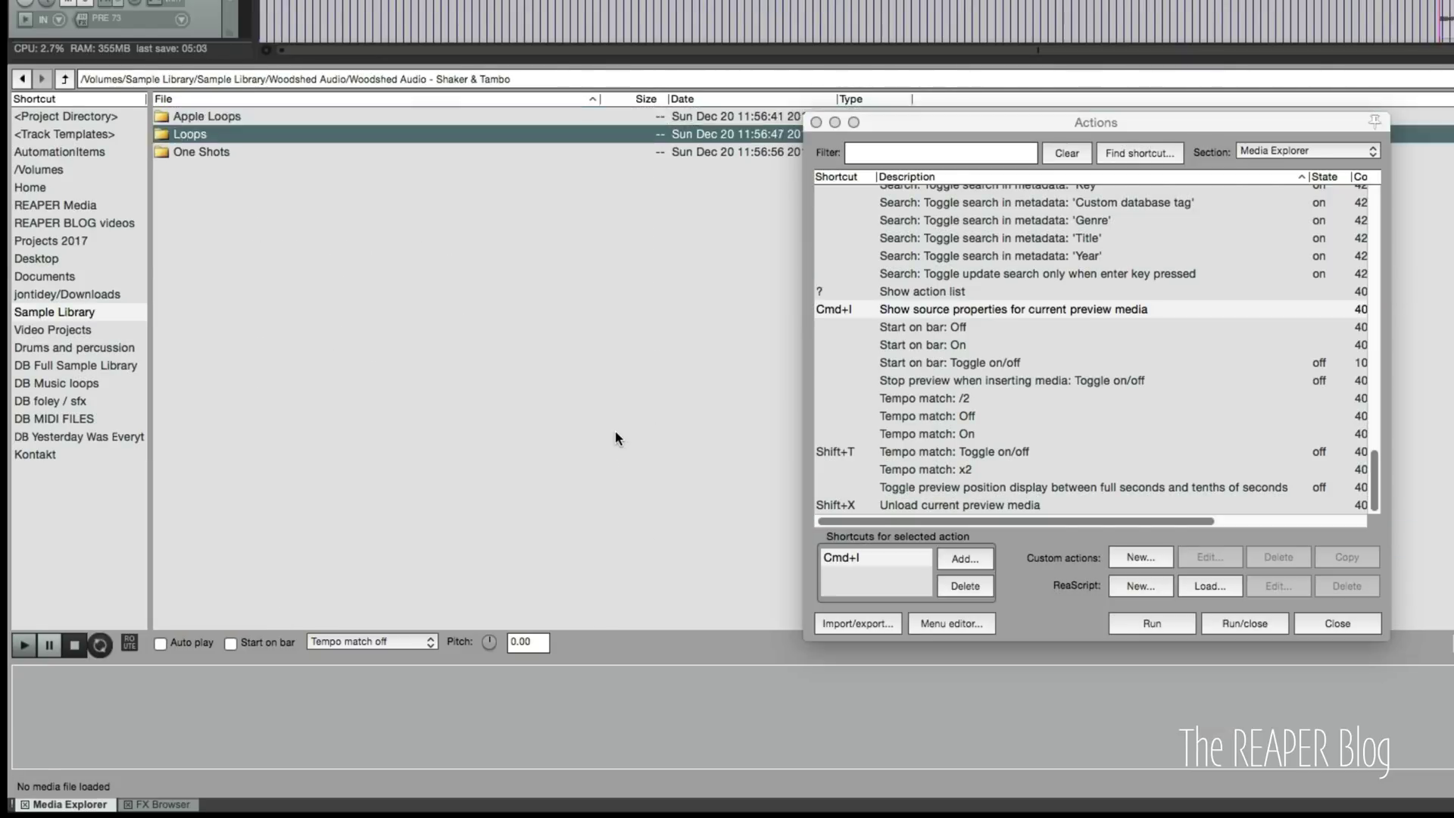
key(Return)
key(Down)
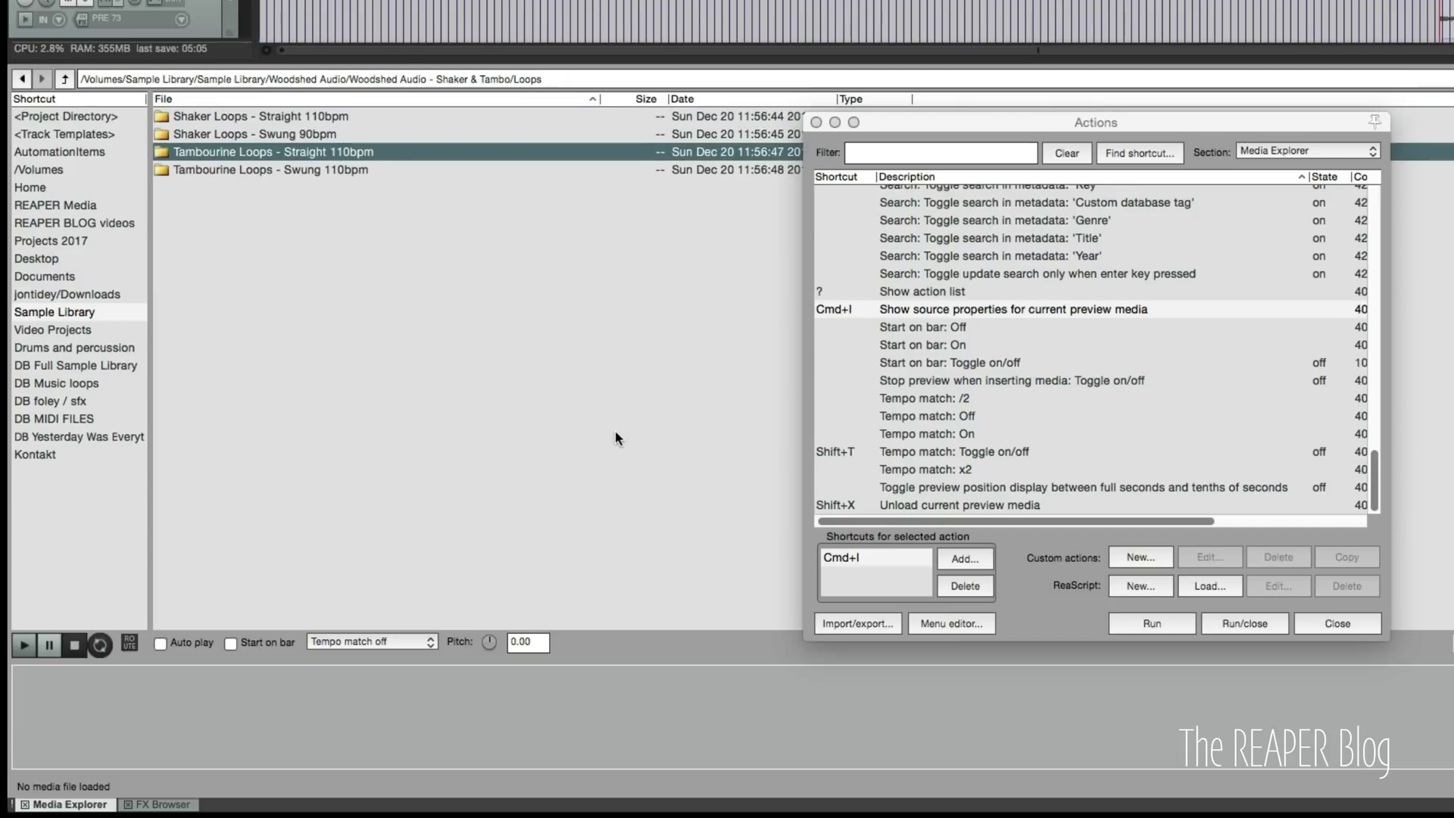
key(Return)
key(Down)
key(Down)
key(Return)
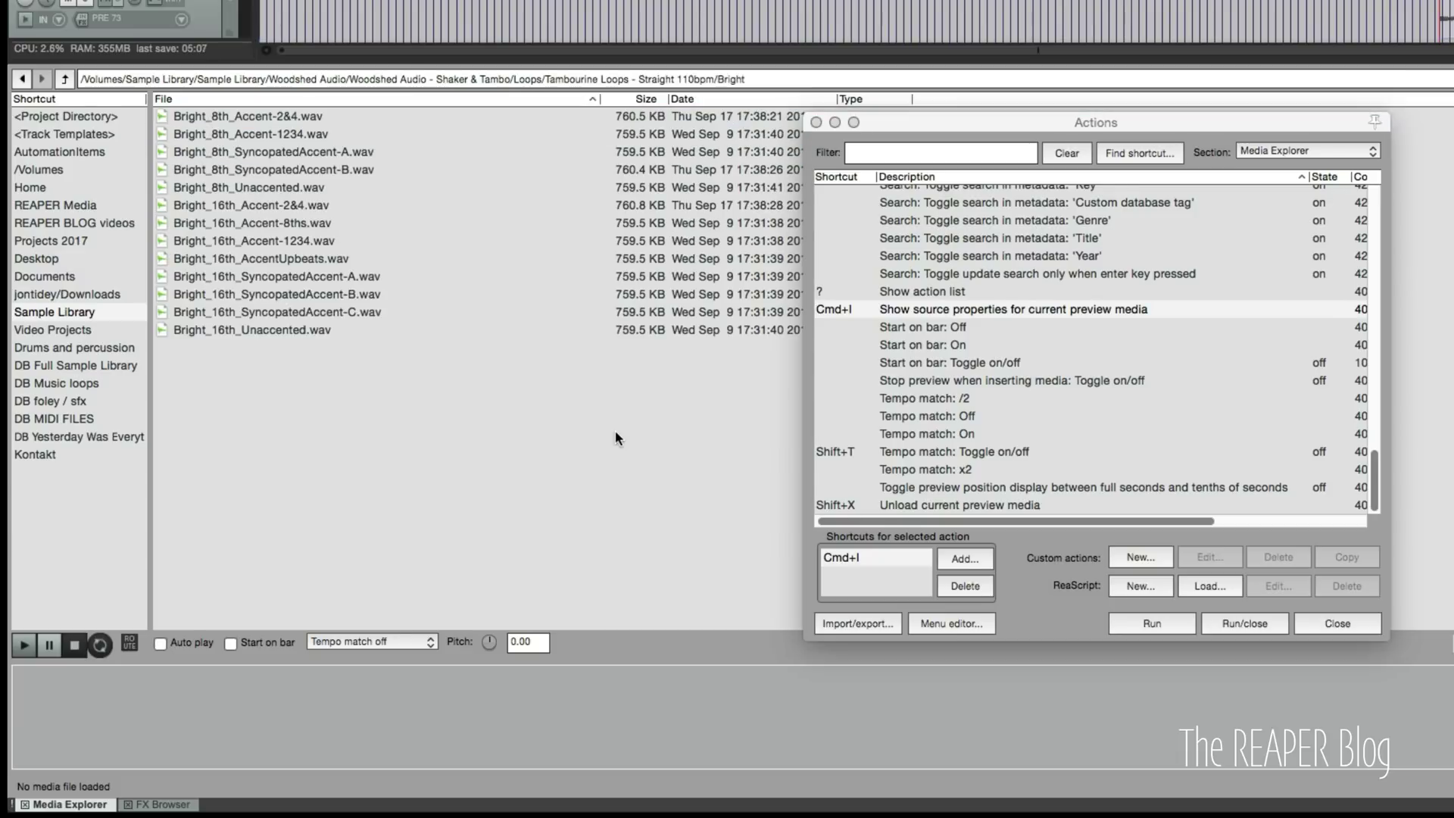
Audition the first Bright loops, including Bright_8th_SyncopatedAccent-A.wav and -B.wav
key(Down)
key(space)
key(Down)
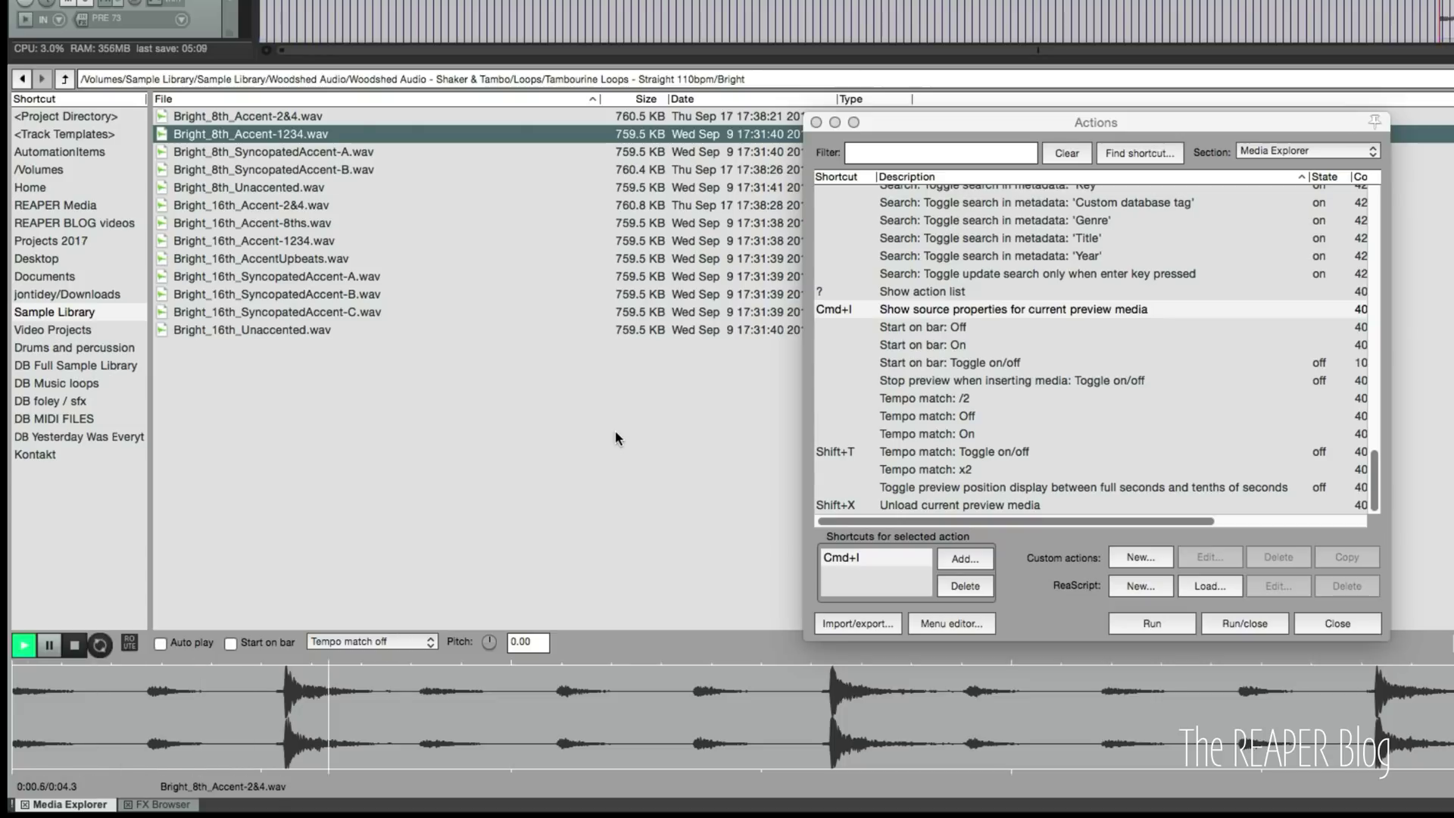
key(Down)
key(space)
key(Down)
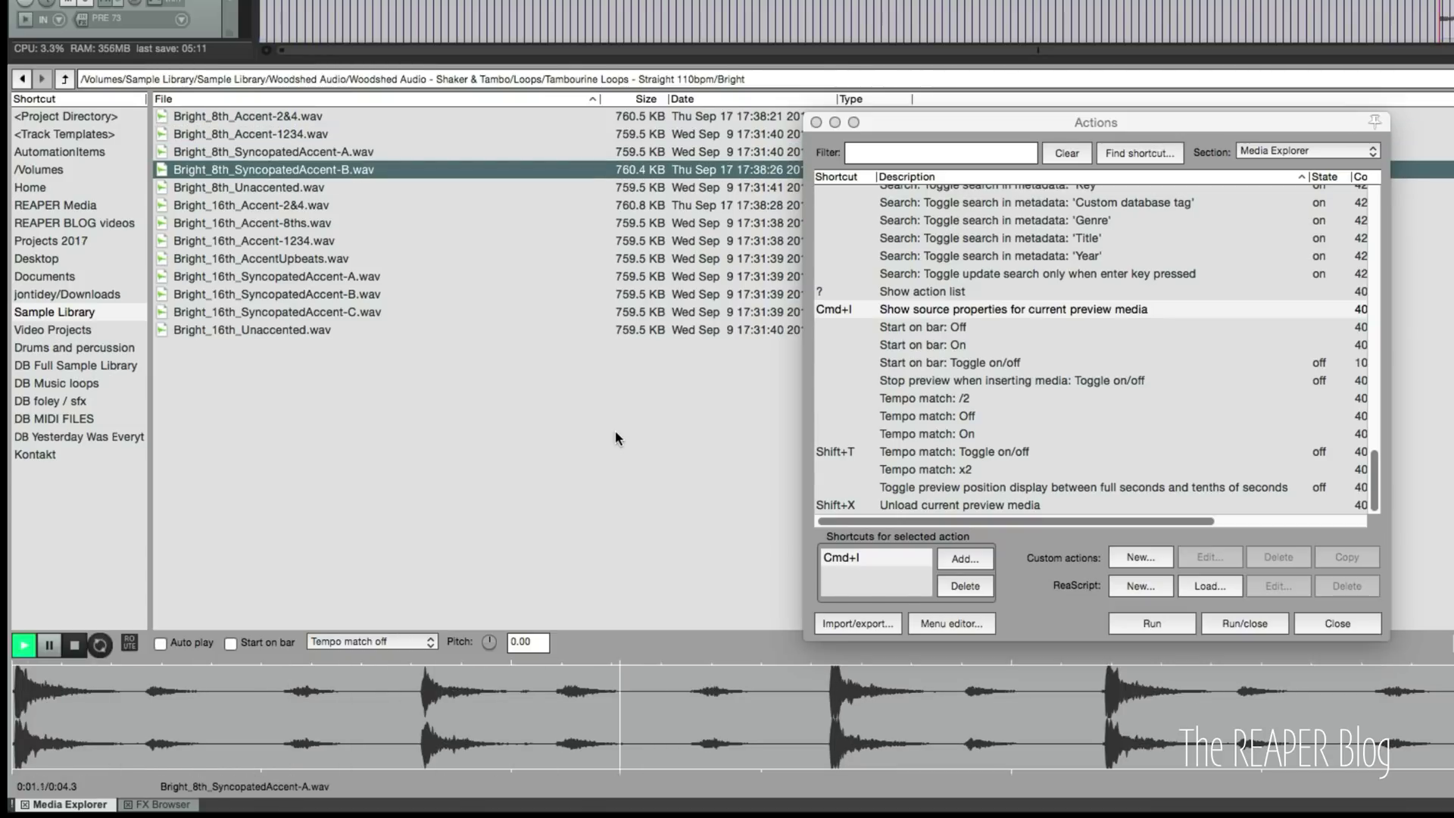
key(space)
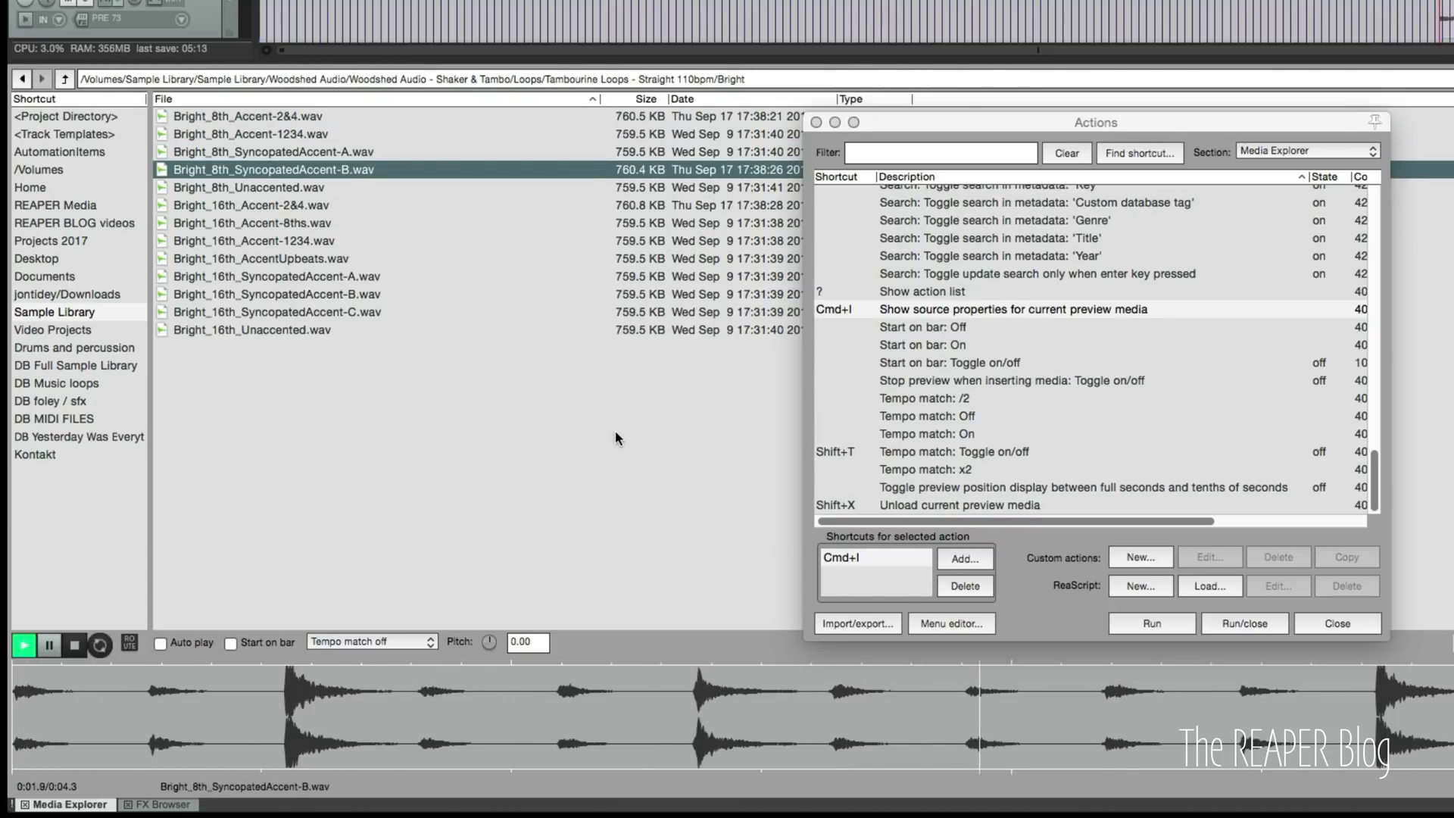
Preview Bright_16th_Accent-2&4.wav, then Bright_8th_Accent-1234.wav with tempo matching off, and stop playback
key(Down)
key(Down)
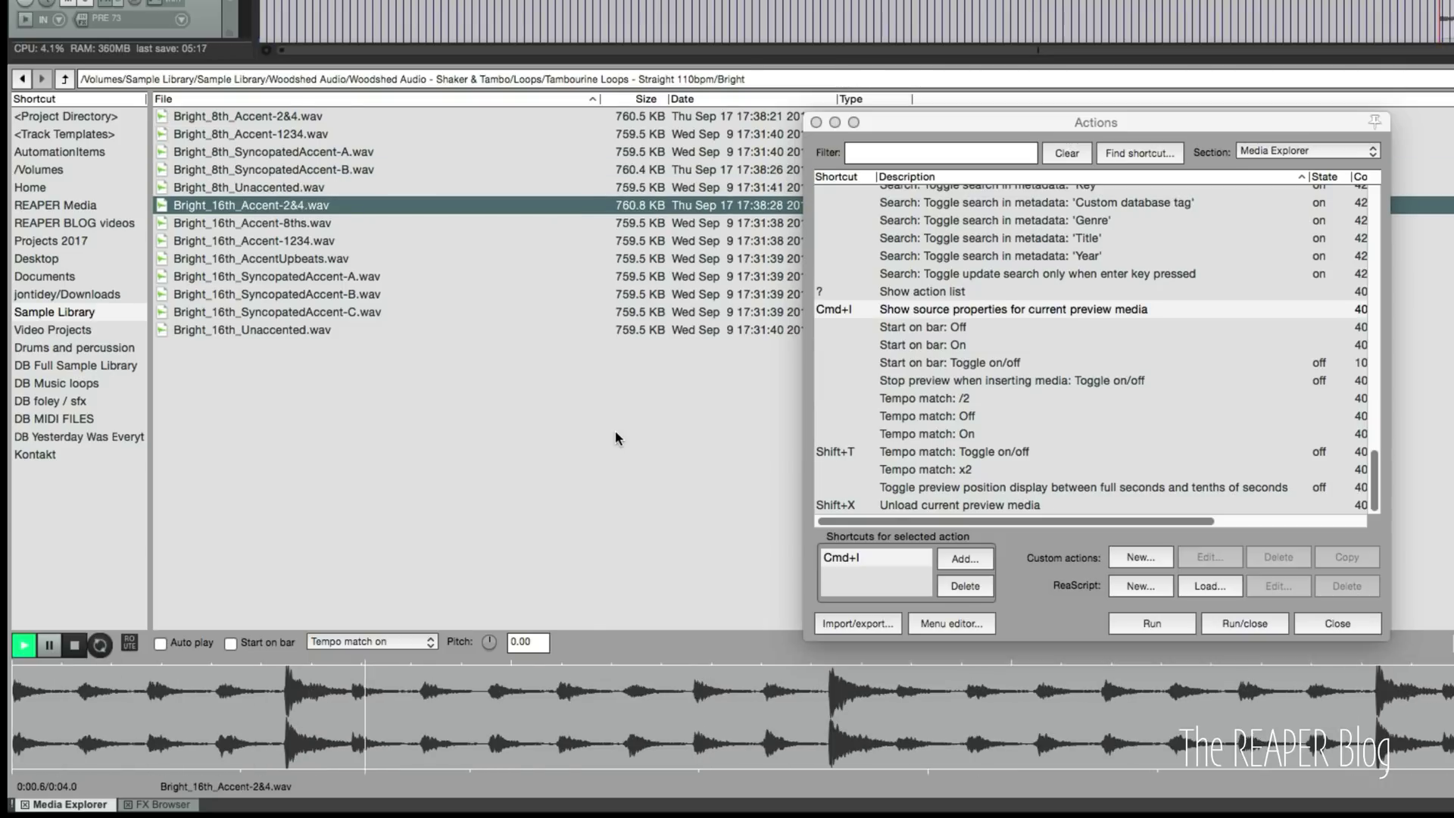
key(Down)
key(Down)
key(Up)
key(Up)
key(Up)
key(Up)
key(Up)
key(Up)
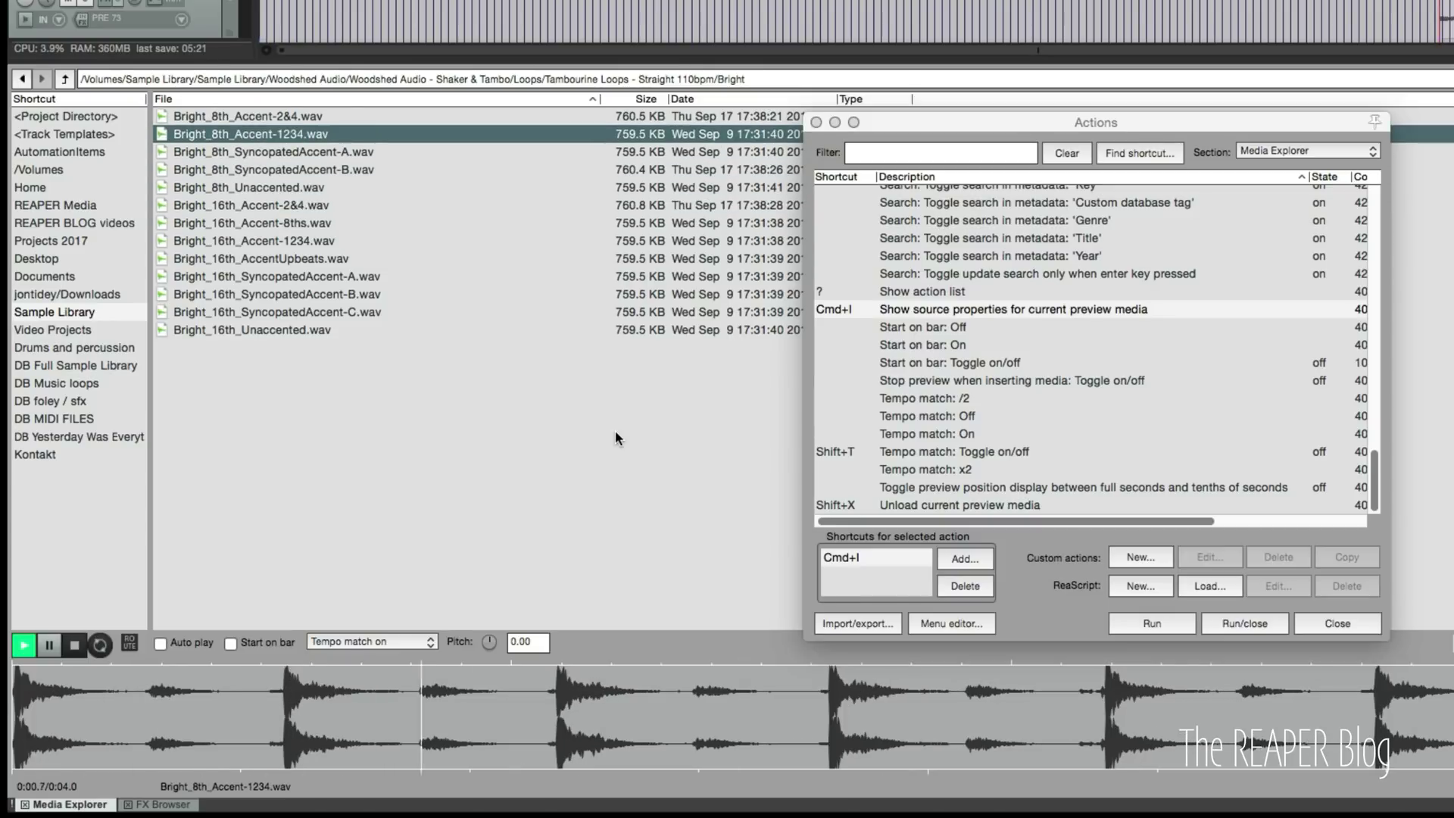
key(shift+t)
key(Down)
key(Up)
key(space)
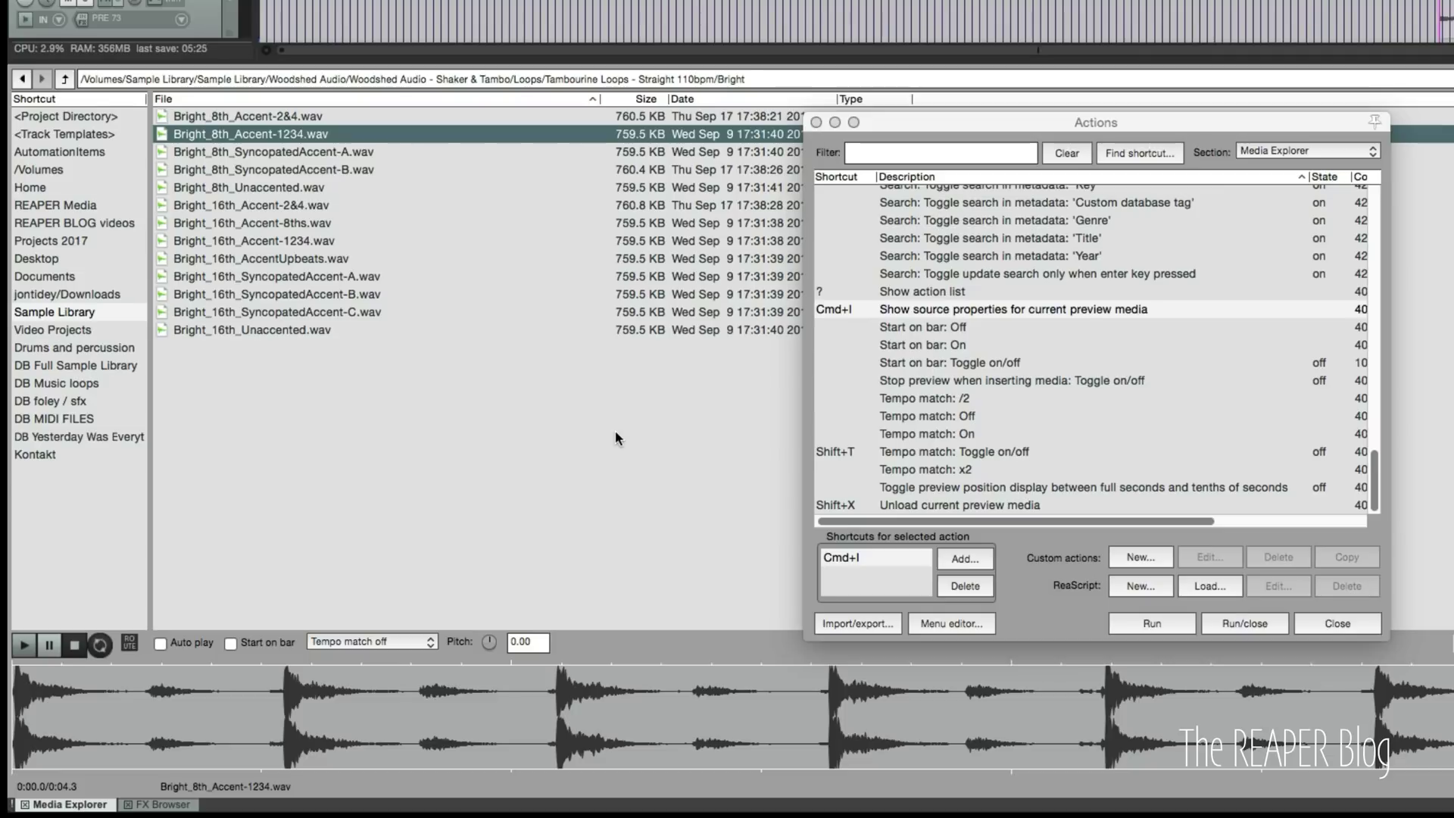
key(shift+x)
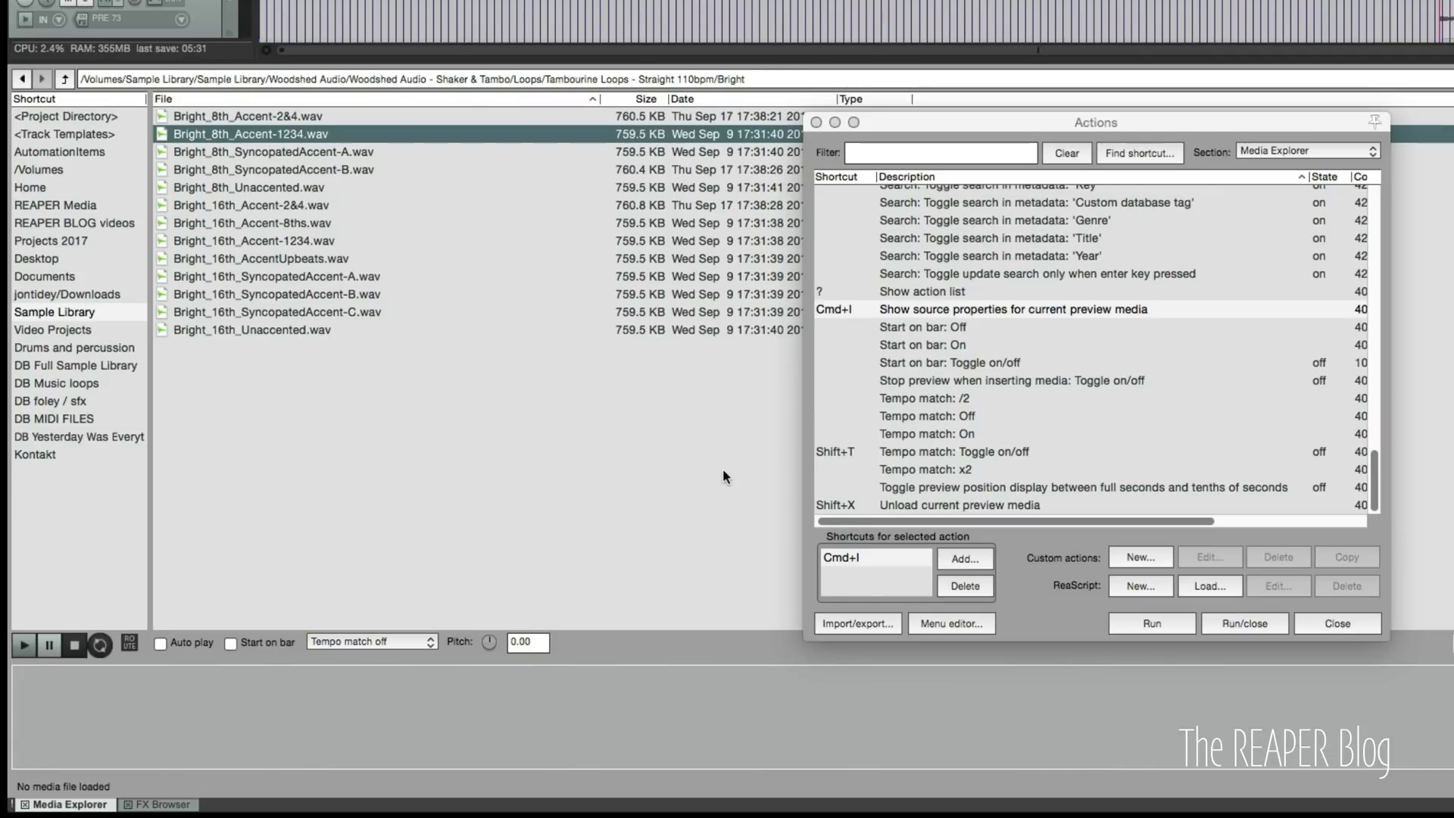